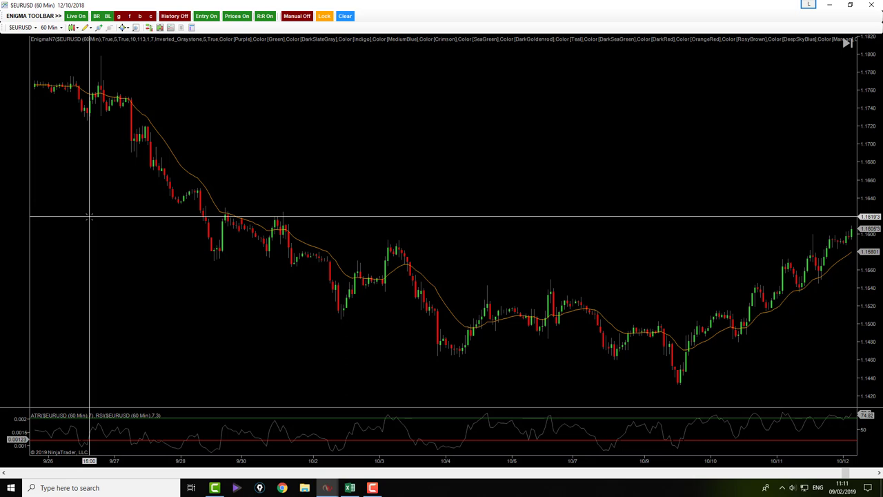
Open the Data Box, place it in the empty area below the early candles, and resize it to show all indicator values
key("ctrl+d")
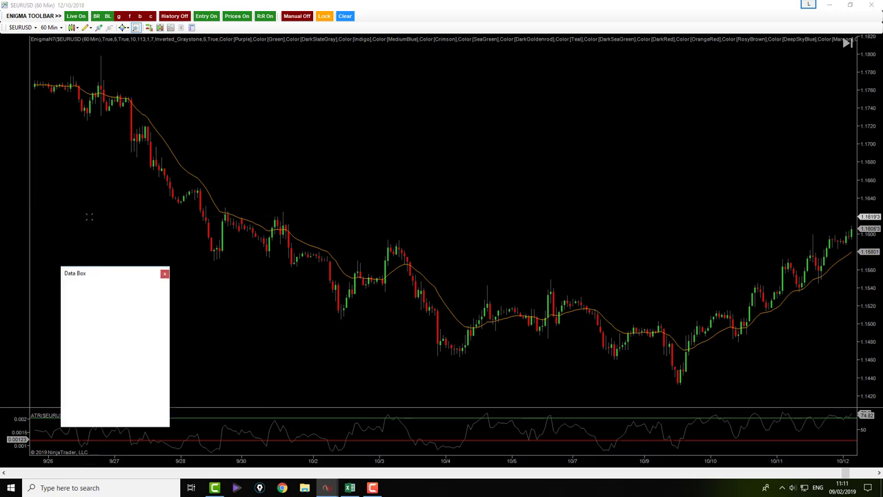
left_click_drag(117, 274, 95, 256)
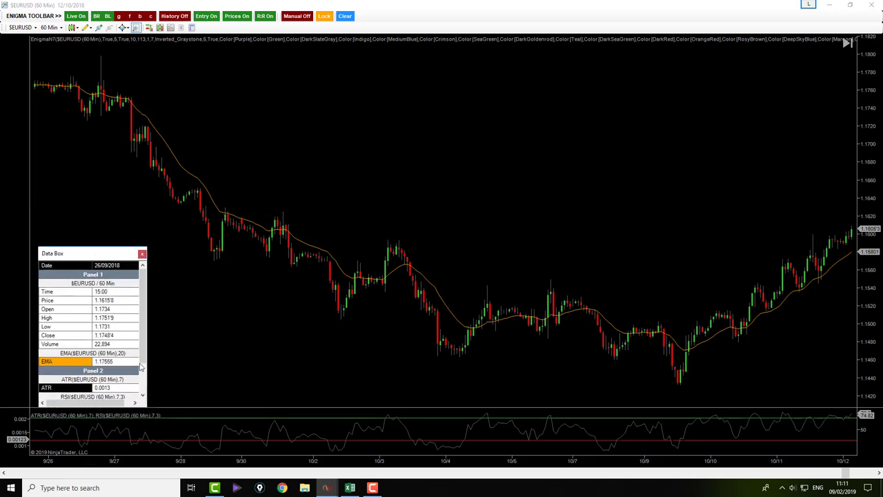
left_click_drag(147, 408, 169, 455)
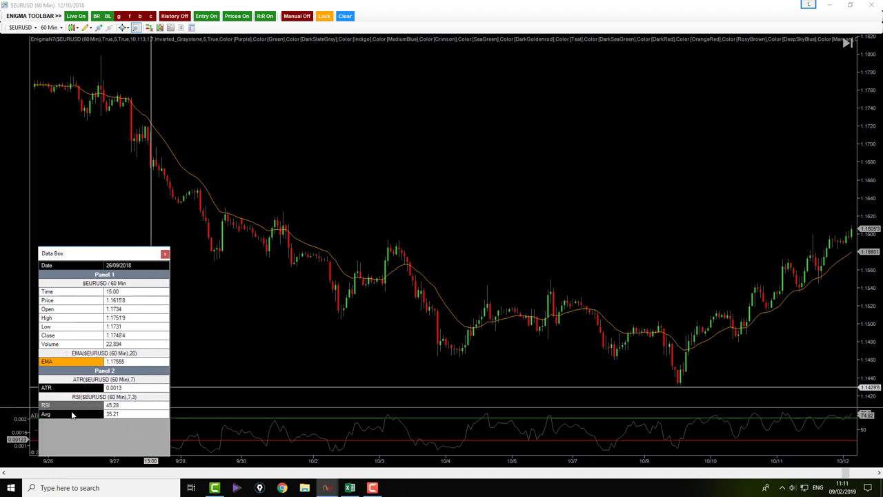
left_click_drag(89, 266, 79, 232)
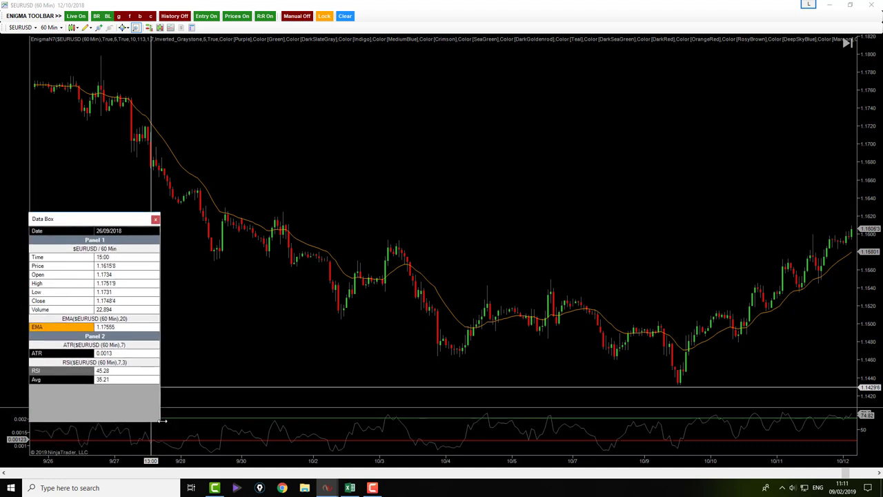
left_click_drag(160, 423, 163, 388)
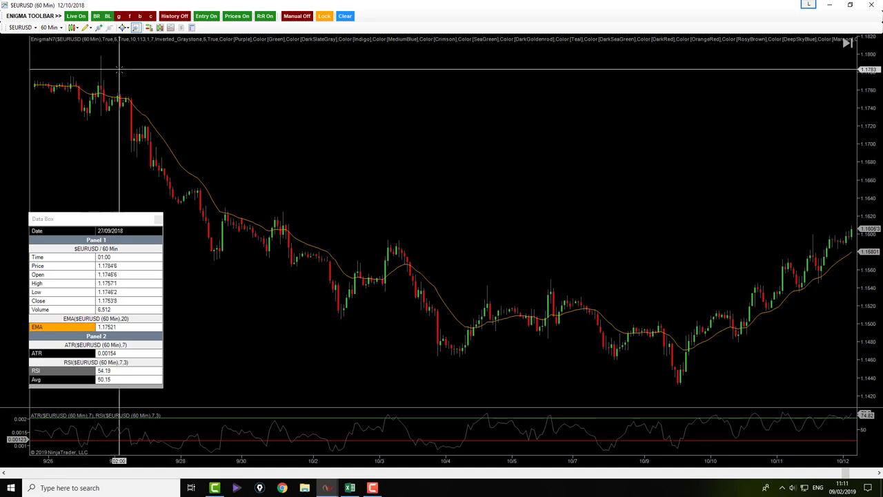
Mark the 1.1800 high with a horizontal line and trace the price swings from it through the lows near 1.1680 and the pullback high near 1.1720
scroll(113, 85, "down", 2)
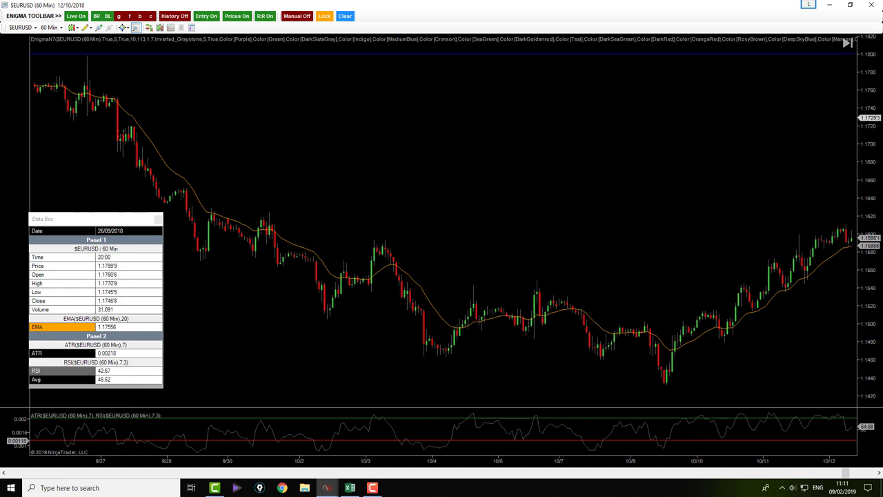
left_click(84, 55)
left_click(115, 149)
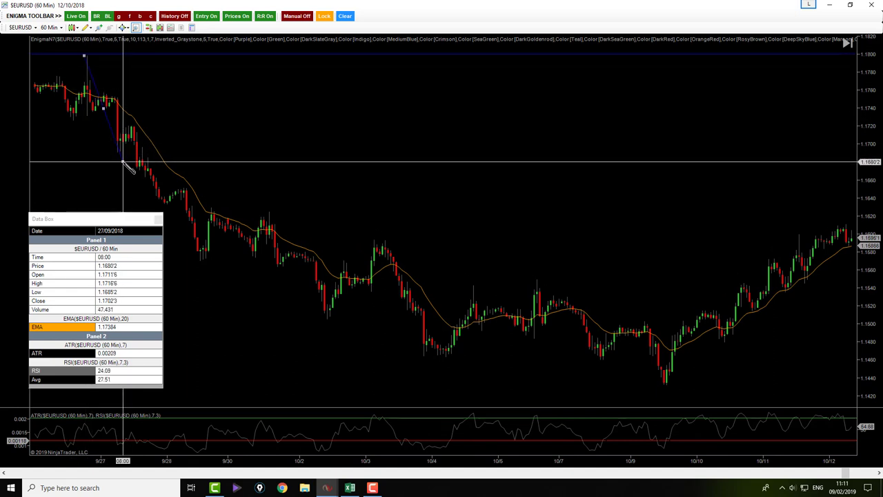
left_click(132, 127)
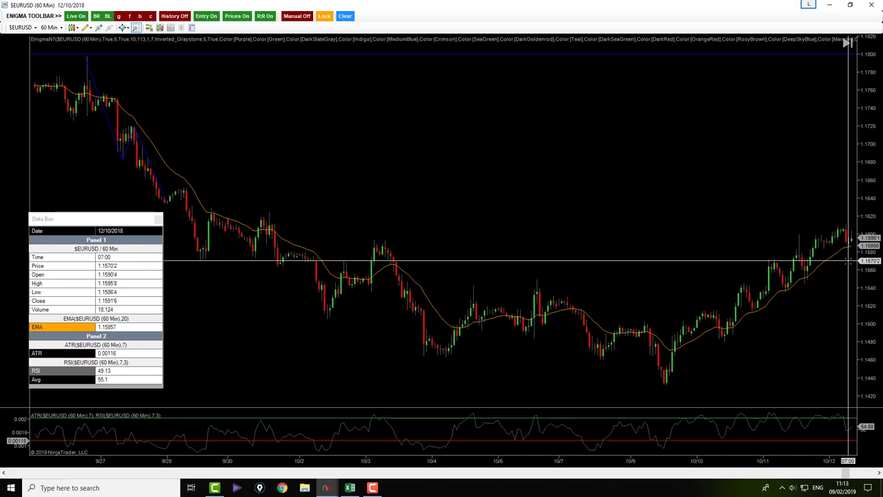
Place a horizontal line at 1.1635'2, level with the end of the traced downswing
left_click_drag(369, 120, 770, 170)
scroll(793, 179, "up", 5)
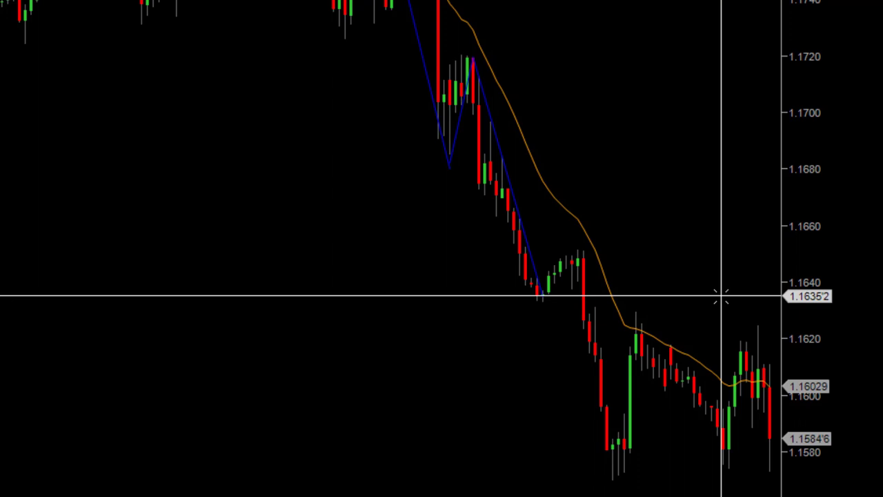
left_click(722, 296)
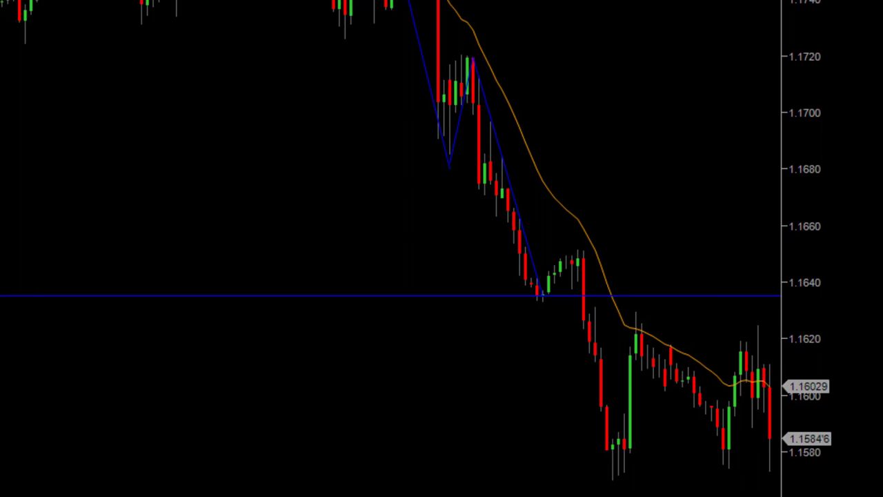
Draw a rectangle from the 1.1635 line down to about 1.1599 over the latest candles and make its outline and fill pink
left_click(746, 297)
left_click_drag(739, 297, 769, 399)
left_click(31, 42)
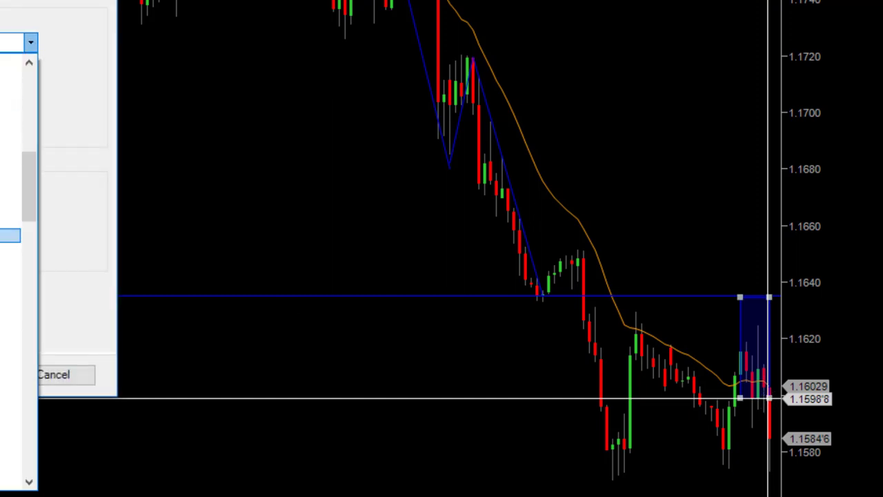
key("Return")
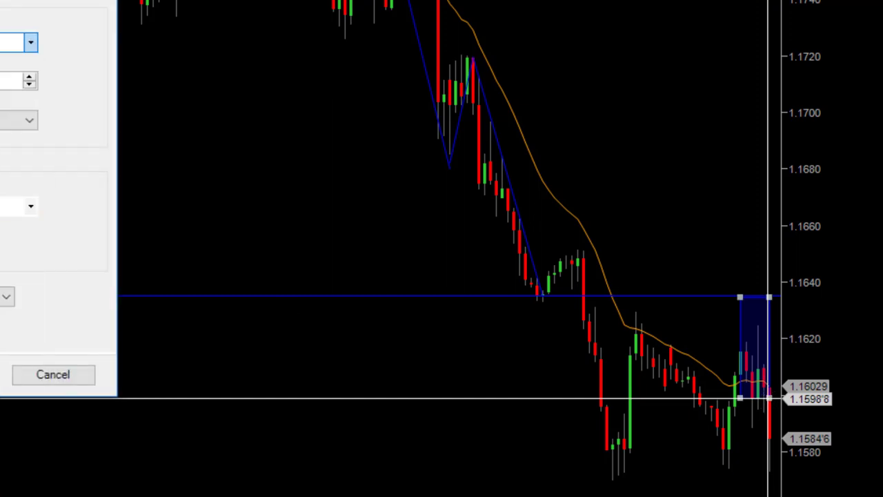
left_click(31, 205)
key("Return")
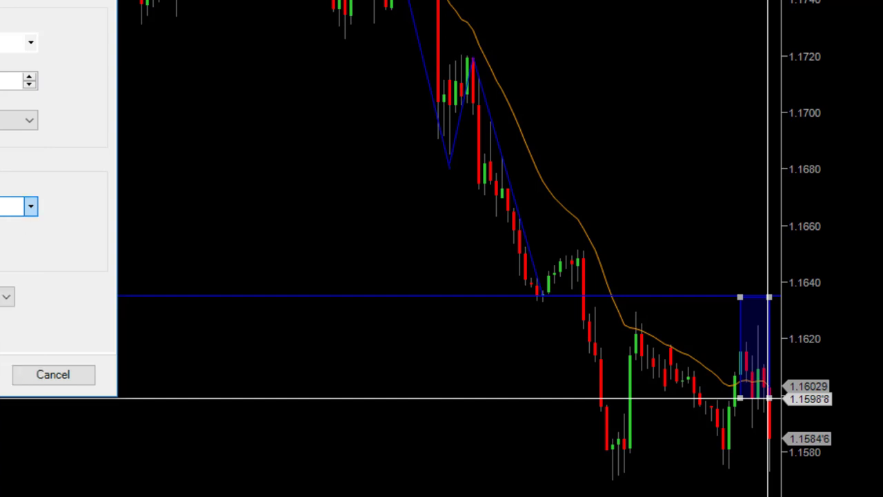
key("Return")
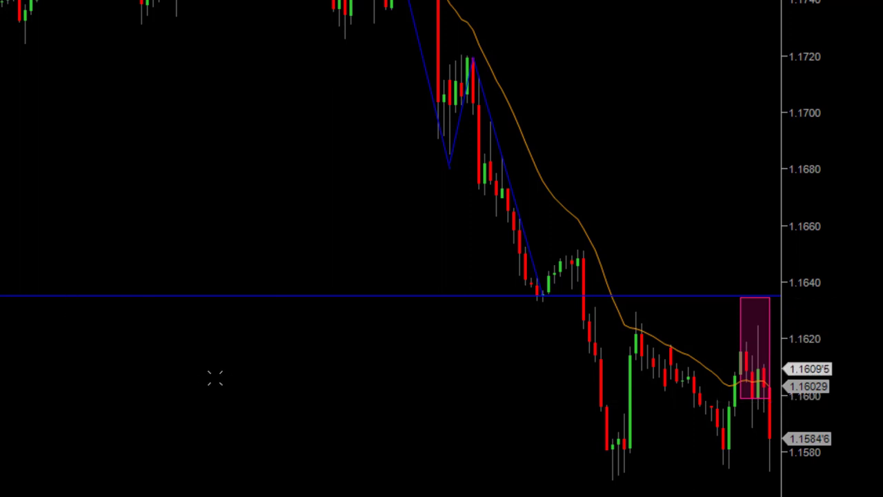
Duplicate the pink rectangle twice and stack the copies directly beneath it, extending the column down to about 1.1528
left_click(741, 341)
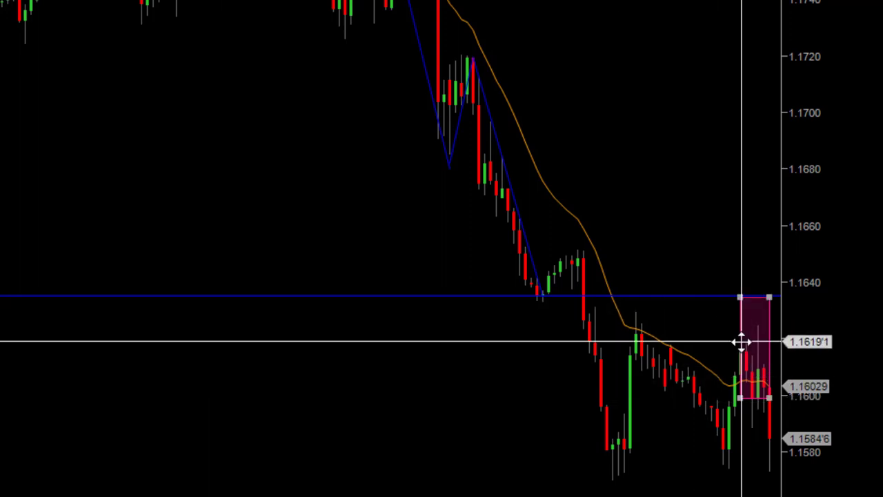
left_click_drag(739, 345, 738, 450)
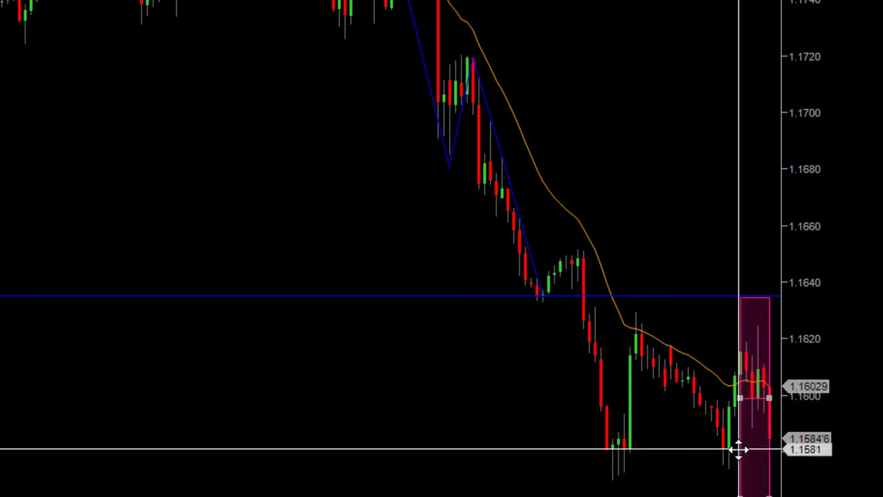
left_click_drag(742, 366, 736, 410)
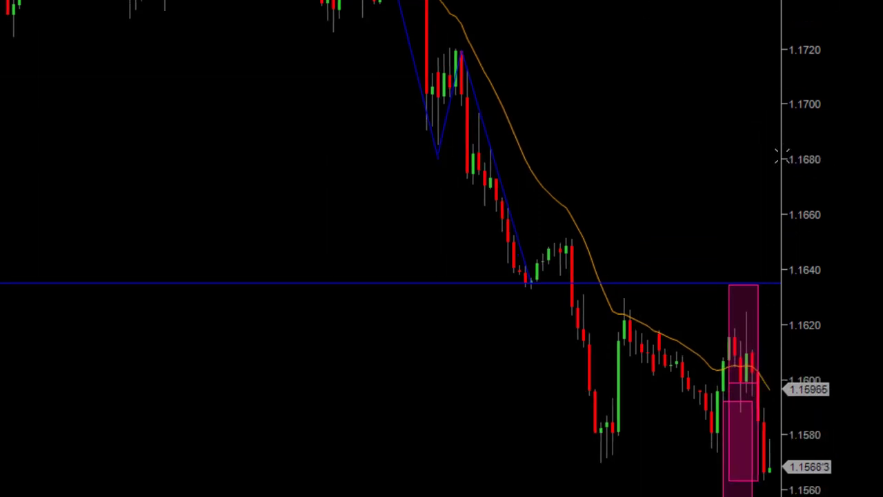
scroll(781, 147, "down", 10)
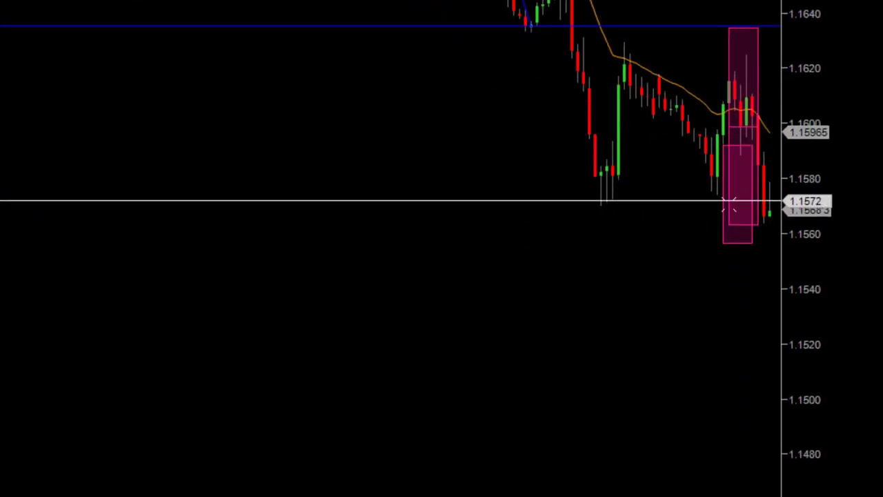
left_click_drag(724, 205, 730, 287)
Change the outline and fill colours of the lowest rectangle in the stack to green
double_click(731, 251)
left_click(30, 42)
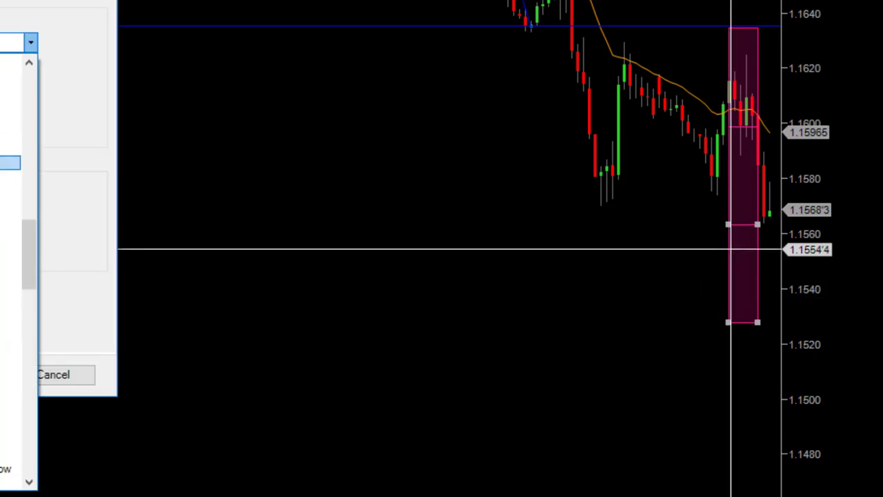
left_click(11, 250)
left_click(30, 206)
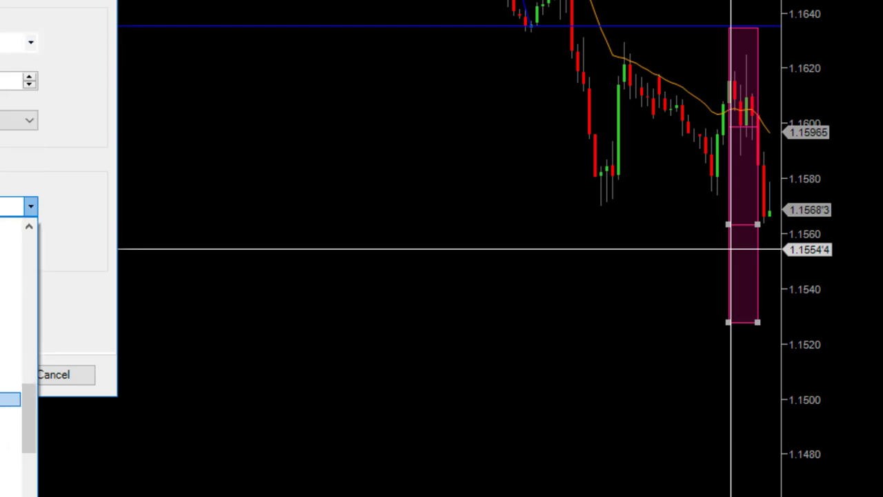
left_click(11, 414)
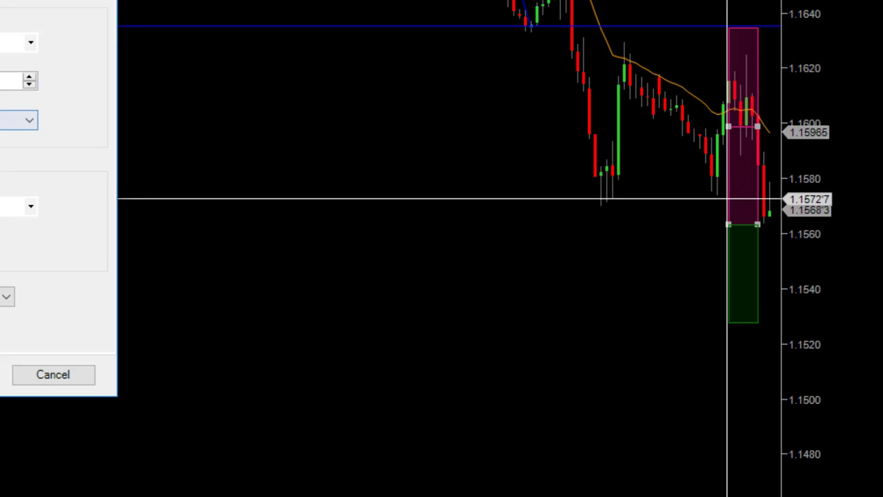
Change the outline and fill colours of the middle rectangle in the stack to yellow
left_click(14, 42)
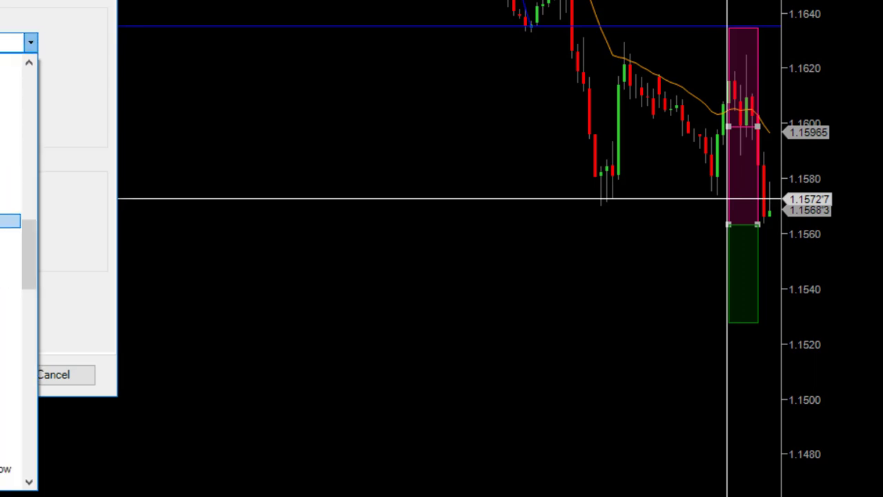
left_click(10, 264)
left_click(14, 205)
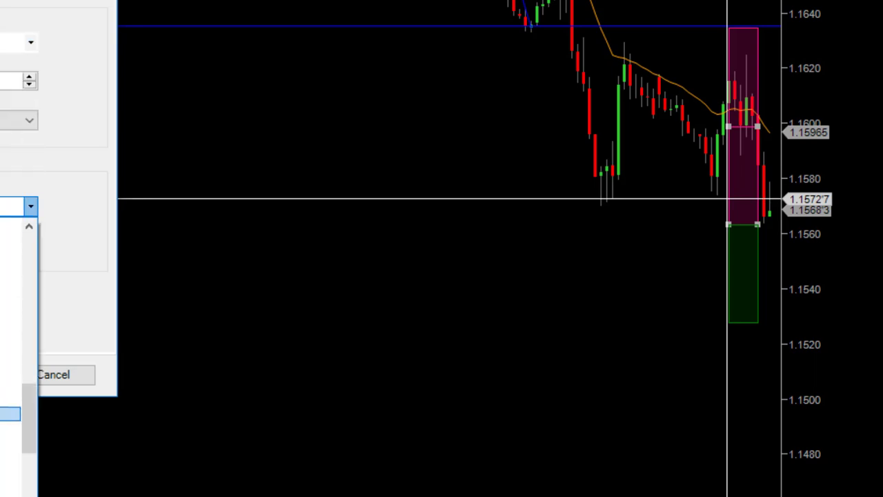
left_click(10, 428)
left_click(54, 373)
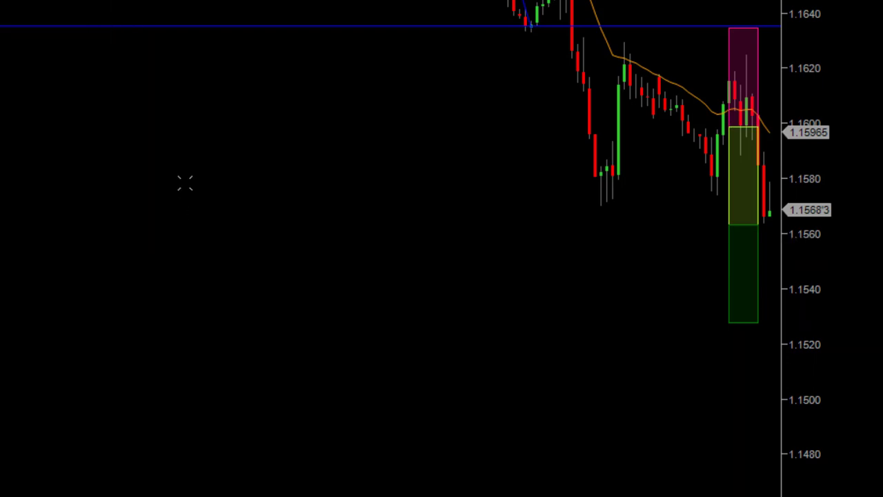
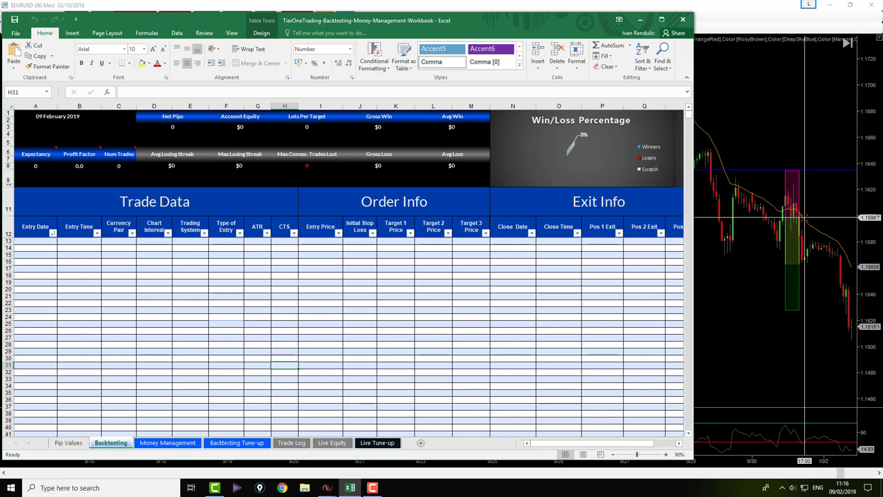
Select the first Entry Date cell in the Excel backtesting workbook, and move the Data Box beside the workbook, shrunk to uncover the trade rectangles
left_click(48, 242)
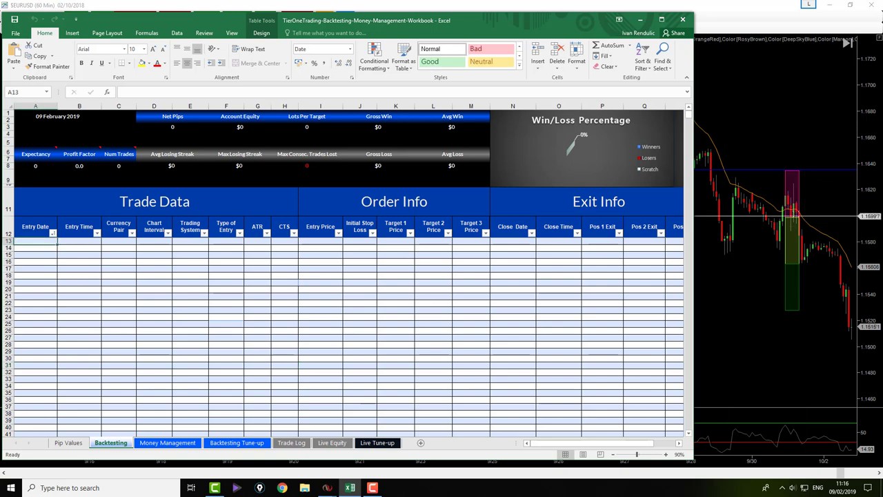
left_click(792, 133)
key("ctrl+d")
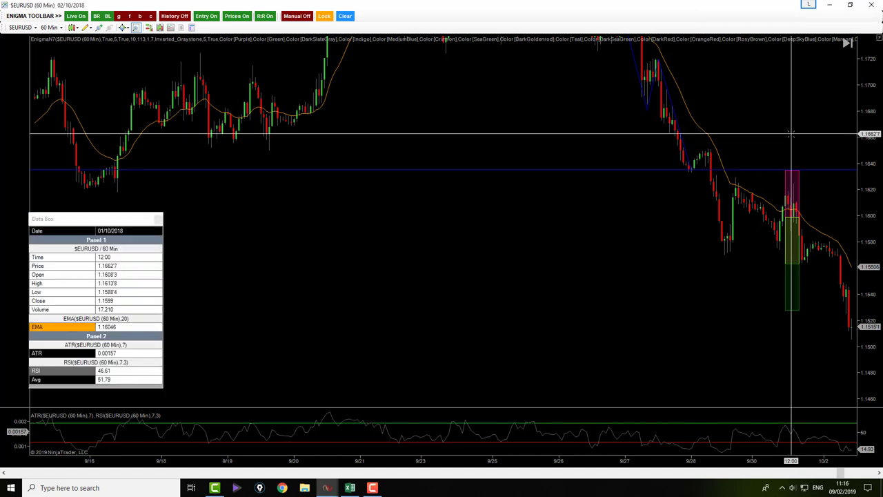
left_click(350, 488)
left_click_drag(164, 236, 842, 79)
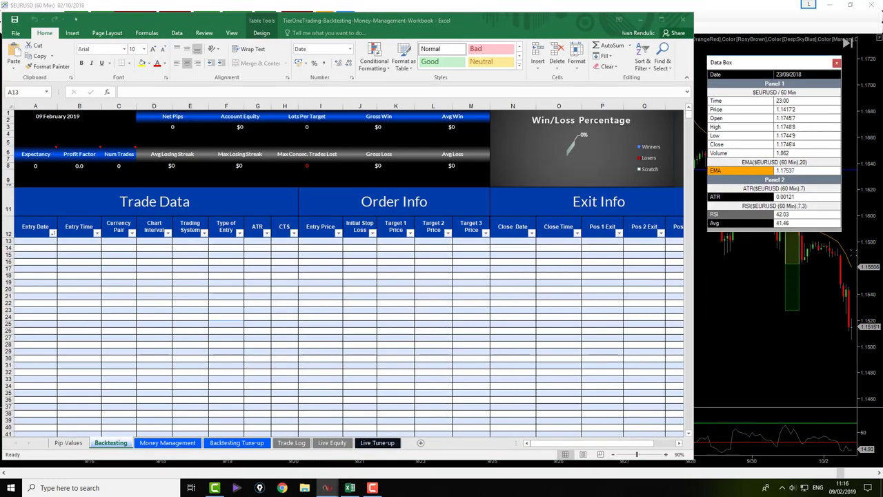
left_click_drag(835, 218, 833, 177)
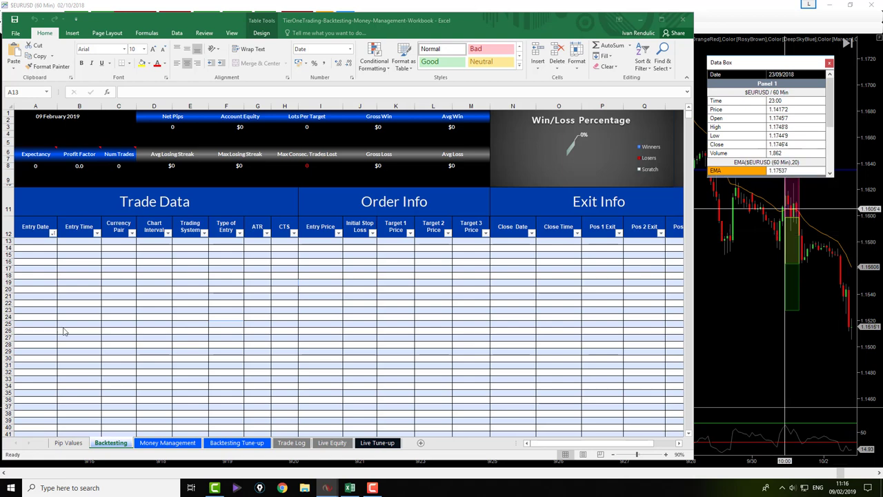
Enter 1/10/2018 as the entry date of the first trade in row 13
type("1/0")
key("BackSpace")
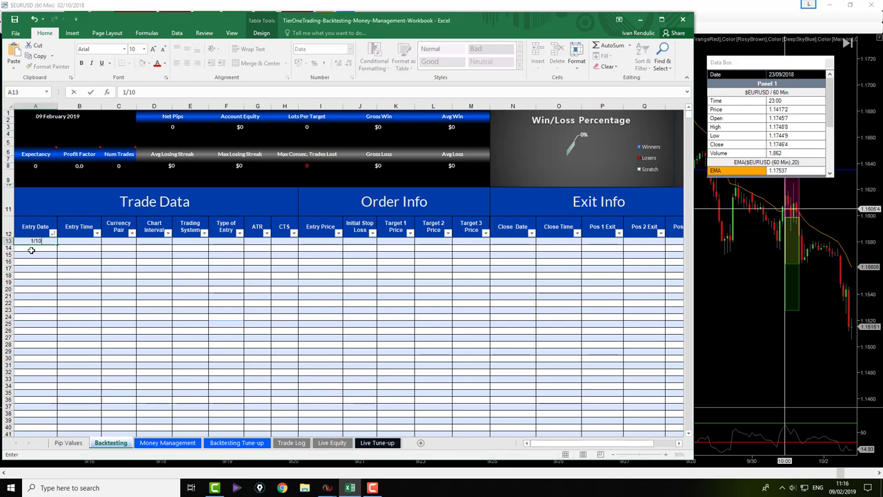
type("10/2018")
key("Tab")
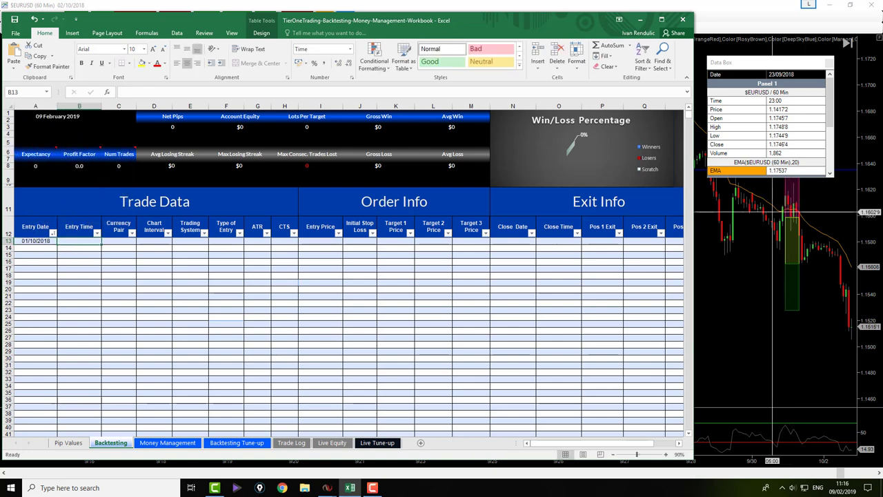
Begin the first trade's entry time with 12 and switch the keyboard language to Croatian (Croatia)
type("12>00")
key("Tab")
key("Return")
type("12")
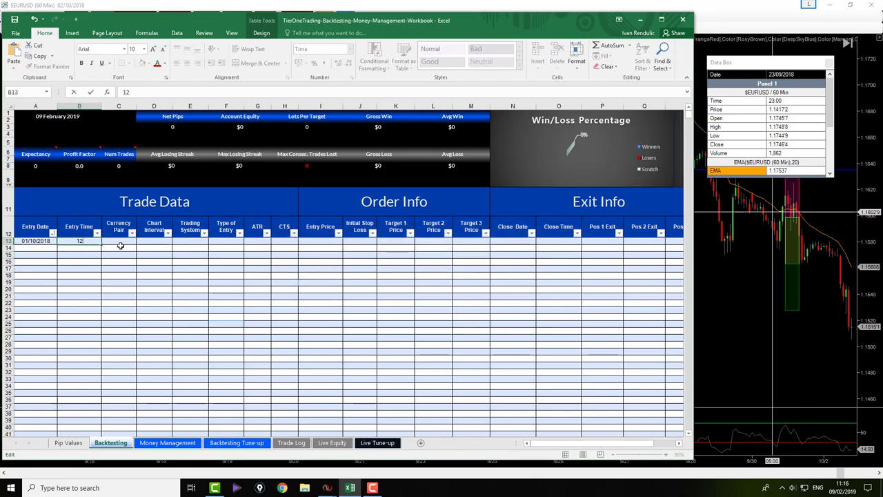
left_click(818, 487)
type("2")
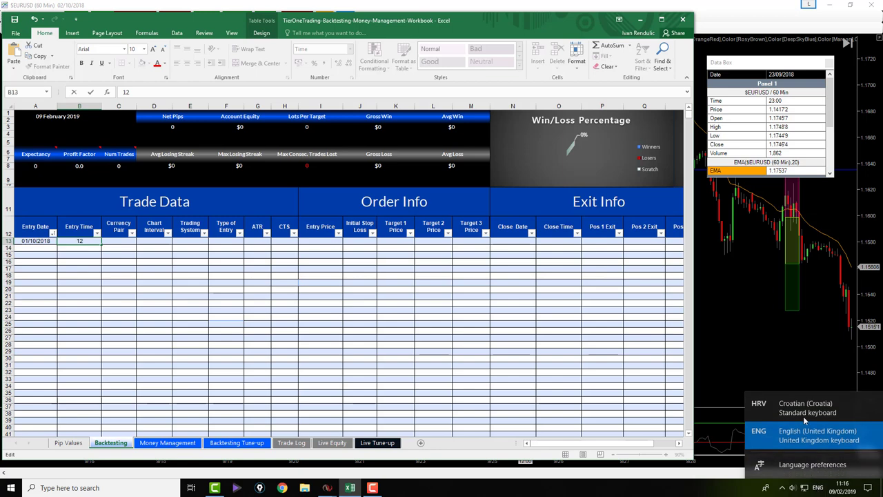
left_click(807, 407)
Complete the first trade's entry time as 12:00 and enter EURUSD as its currency pair
type(":00")
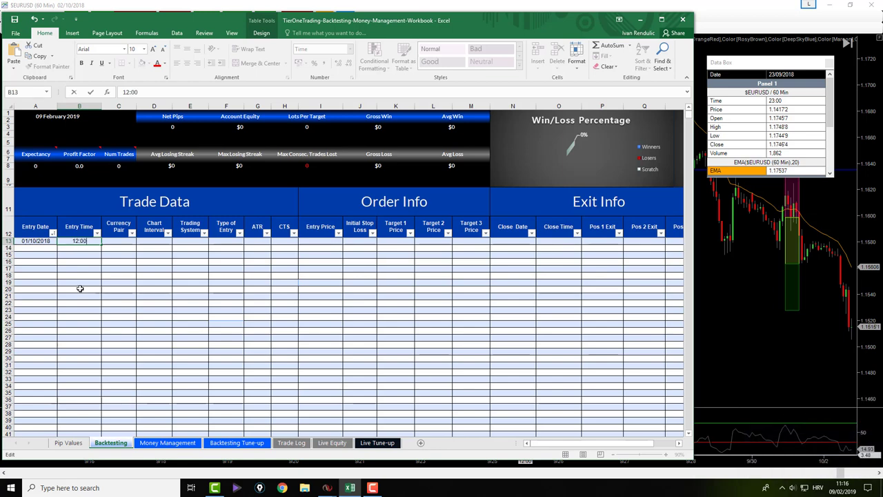
key("Tab")
type("EURUSD")
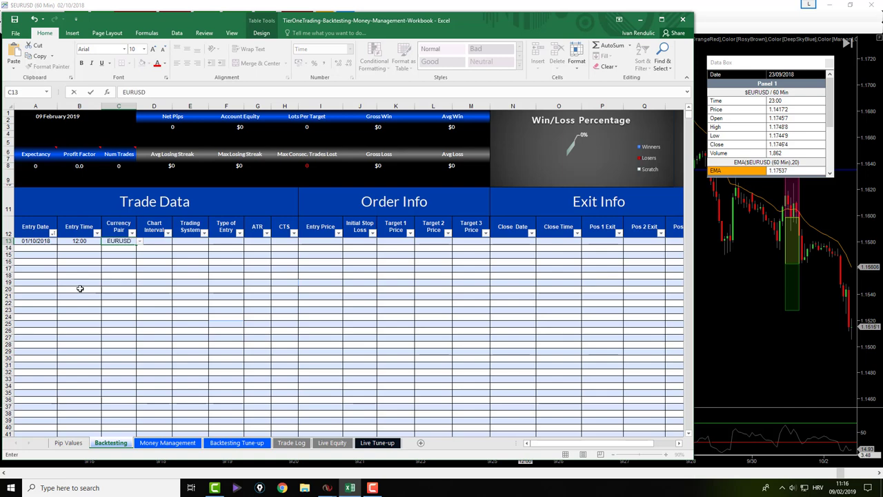
Enter H1 as the chart interval and Trend system as the trading system for the first trade in row 13
key("Tab")
type("h1")
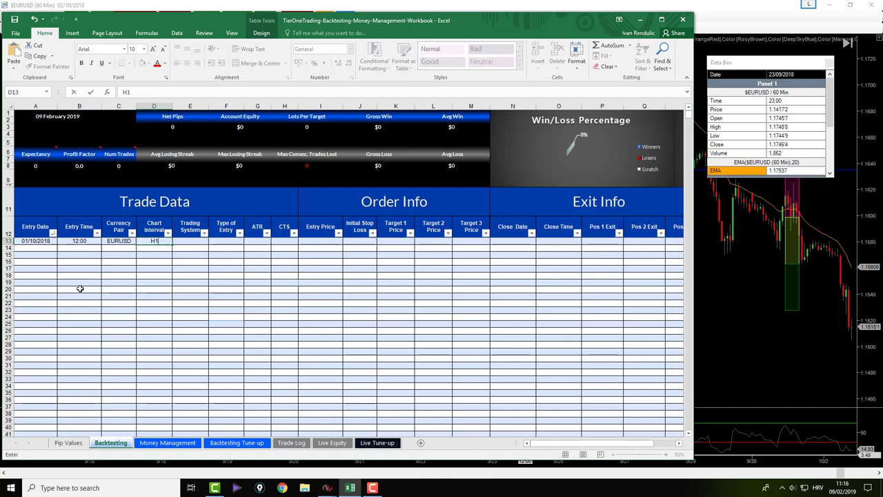
key("Tab")
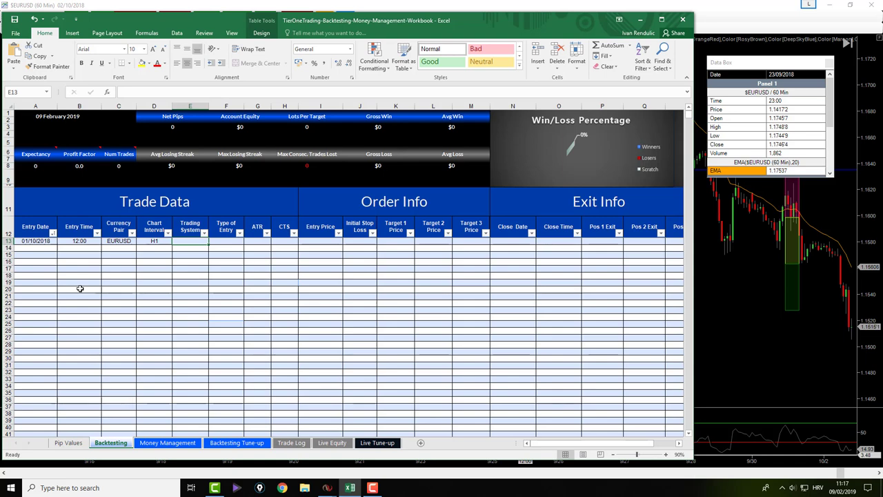
type("Trend")
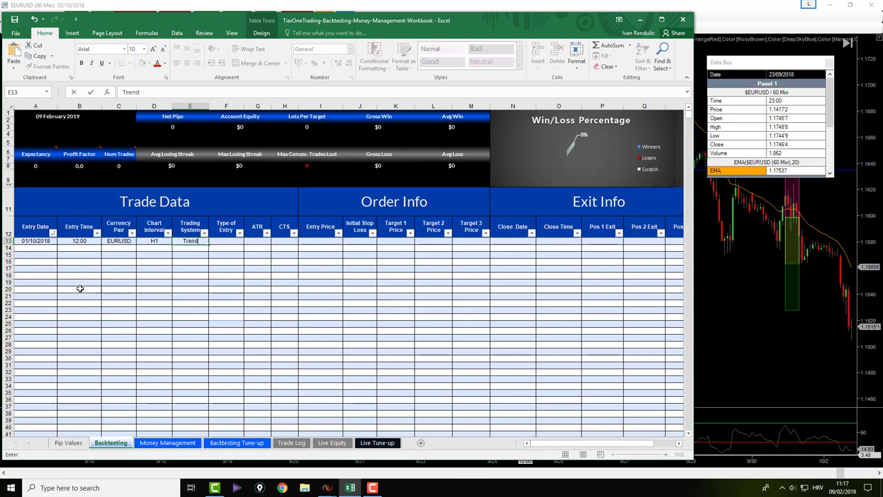
type("rend system")
Set the first trade's type of entry to Short
key("Tab")
type("Short")
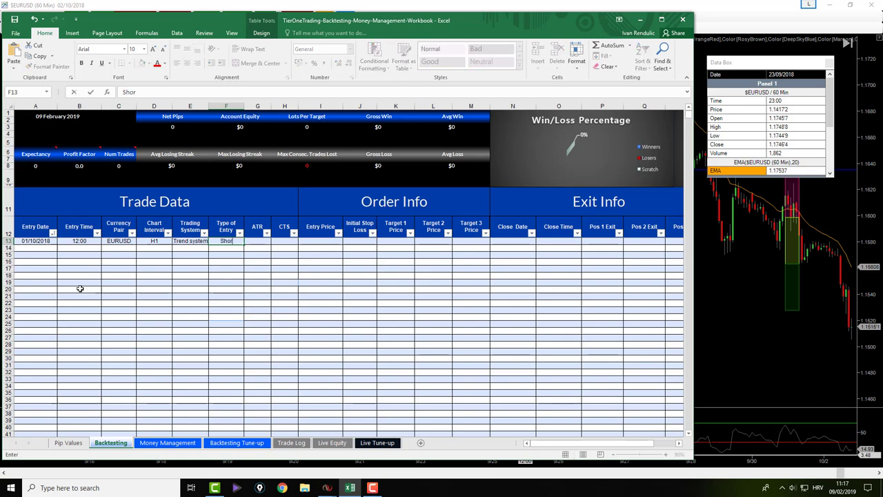
key("Tab")
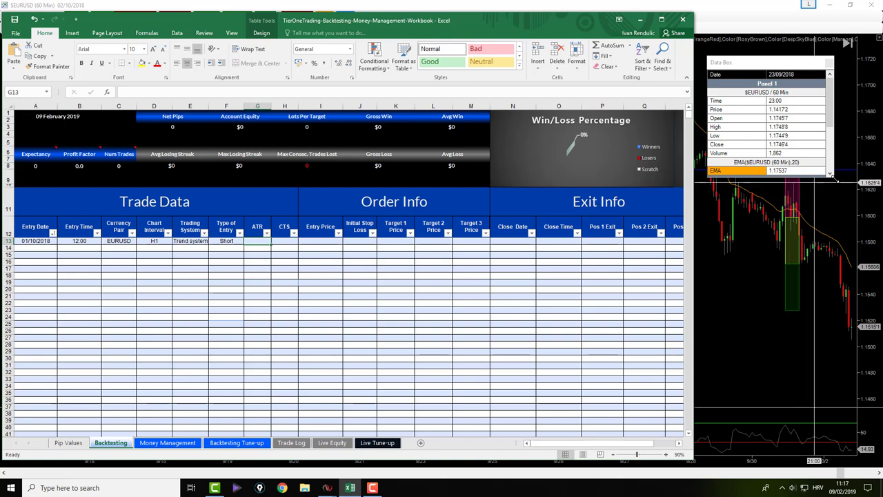
Enlarge the Data Box, check the ATR at the 12:00 candle of 01/10/2018, and enter 16 as the trade's ATR in the workbook
left_click_drag(834, 177, 848, 214)
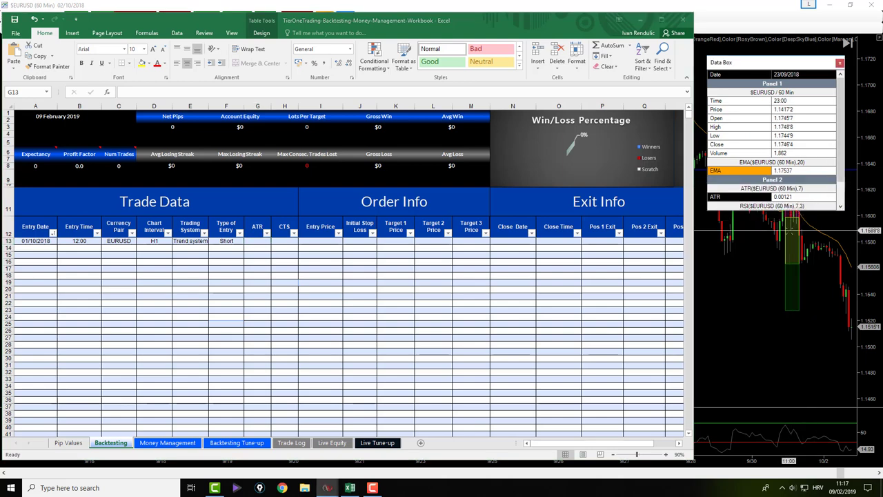
left_click(790, 232)
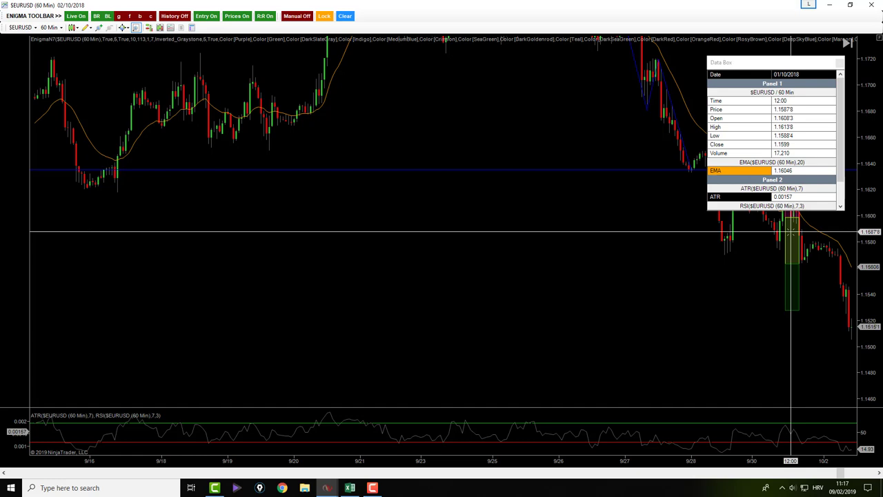
left_click(349, 487)
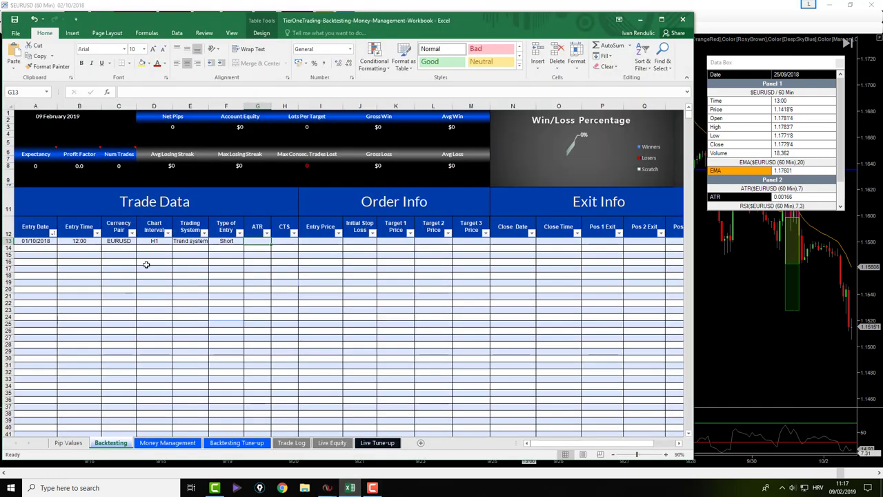
type("16")
key("Tab")
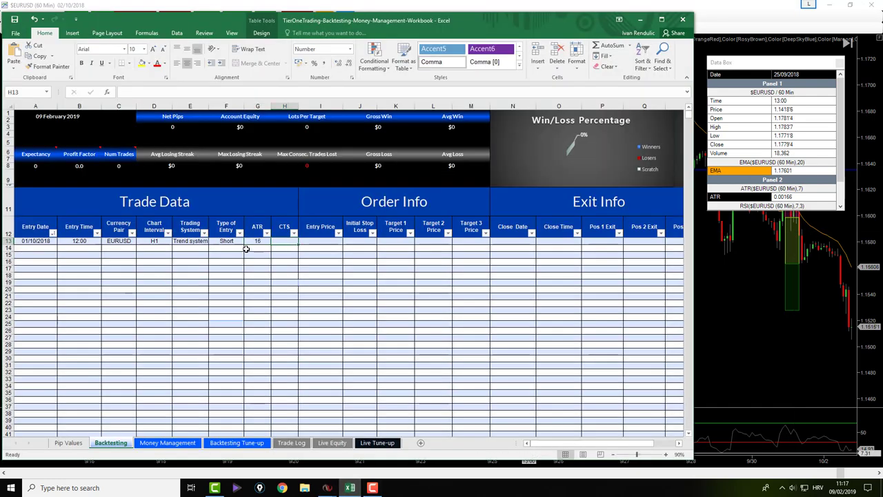
Leave CTS empty and enter 1.1599 as the first trade's entry price
key("Tab")
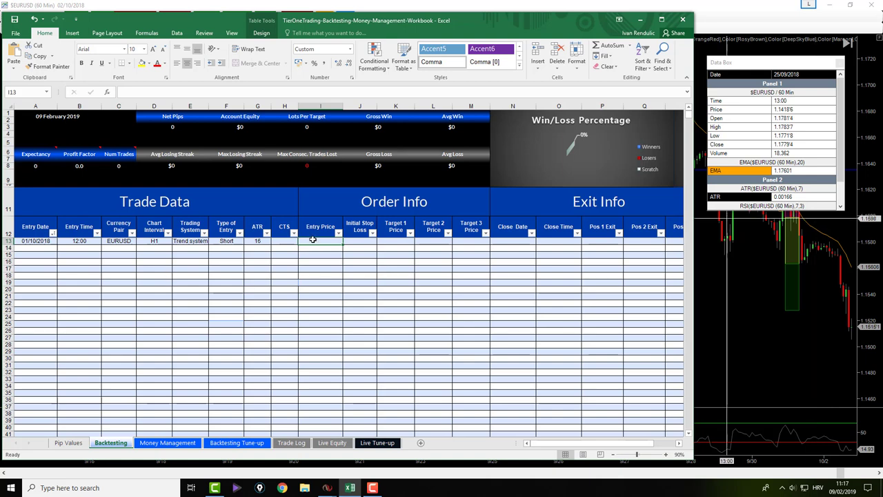
type("1.1599")
key("Tab")
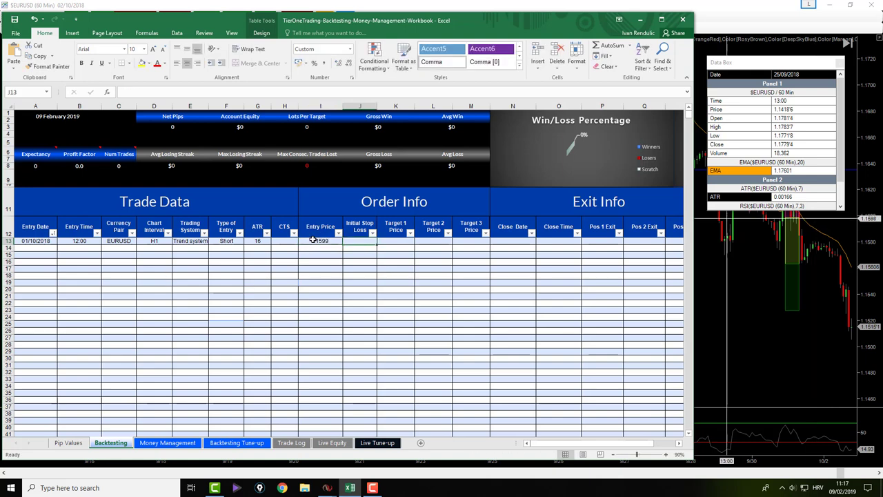
Move the Data Box off the stop rectangle on the chart and enter 1.1635 as the trade's initial stop loss
left_click_drag(752, 62, 763, 226)
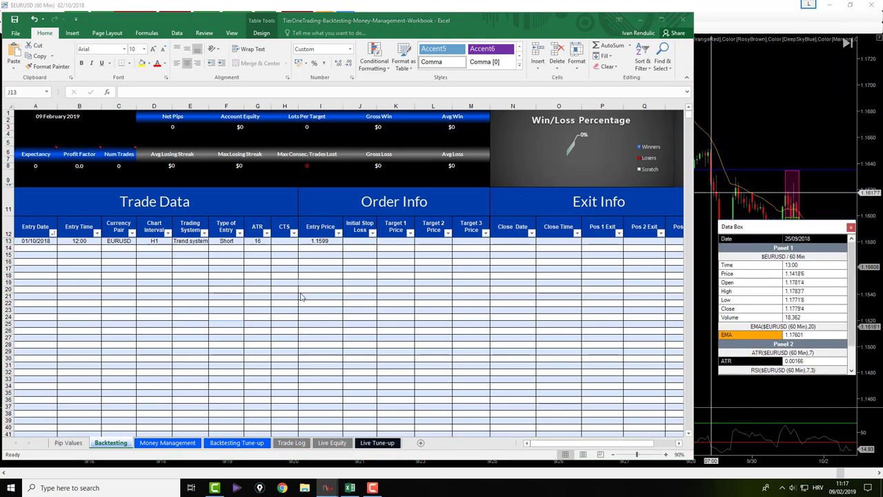
left_click(361, 245)
type("1.1635")
key("Tab")
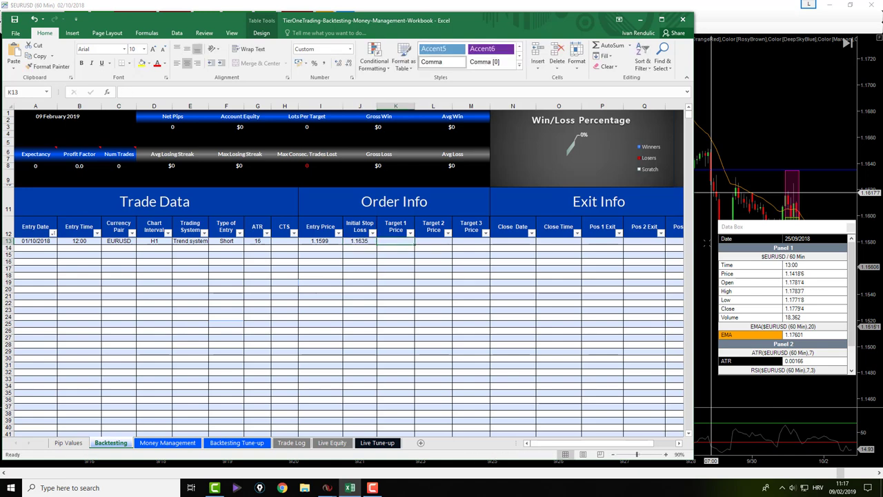
Move the Data Box back above the target rectangles and enter 1.1563 as the trade's Target 1 price
left_click_drag(752, 228, 746, 64)
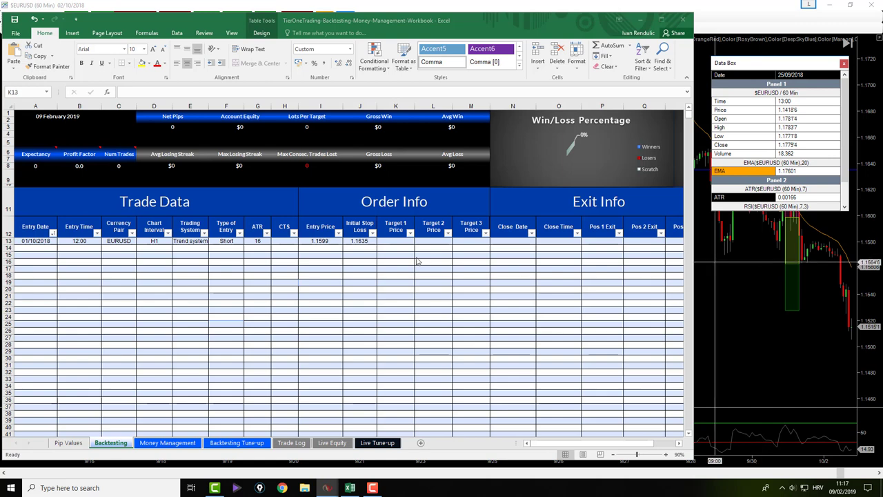
left_click(401, 242)
type("1563")
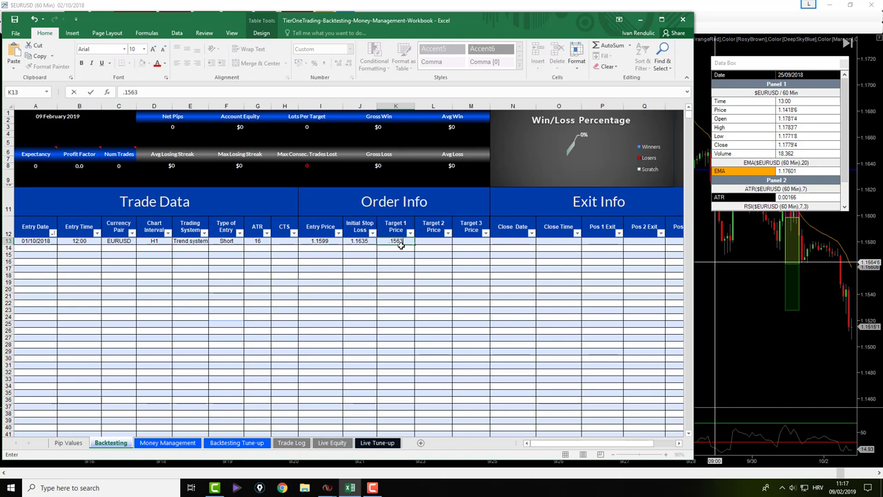
key("Tab")
left_click(390, 241)
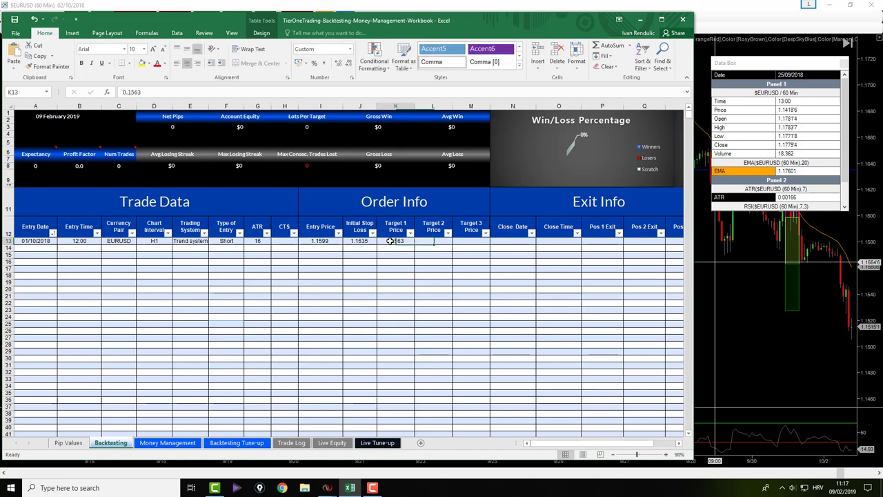
double_click(390, 241)
key("BackSpace")
type("1")
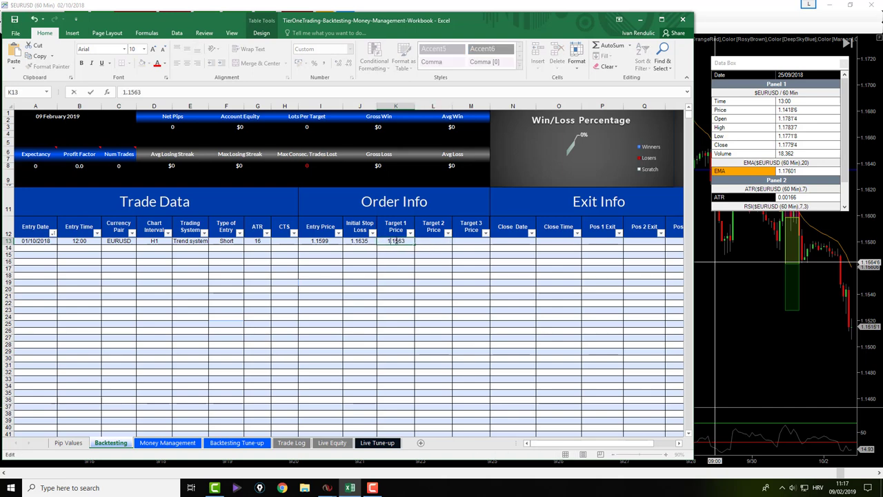
key("Tab")
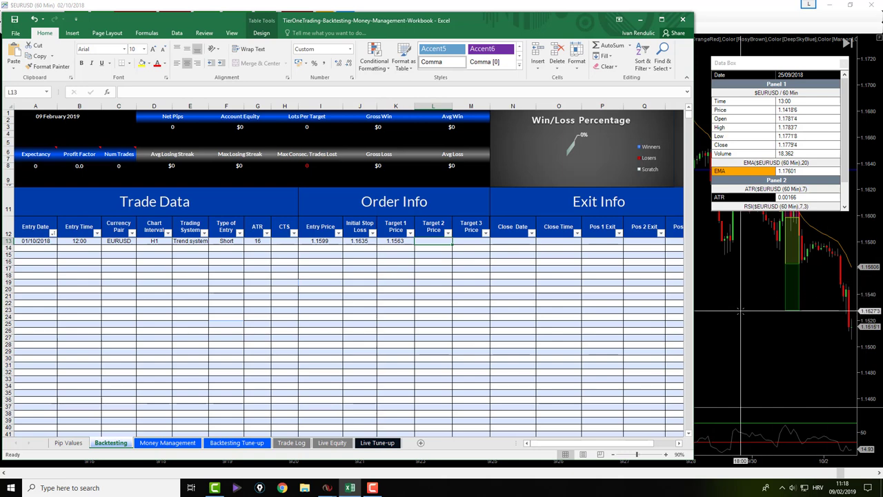
Enter 1.1527 as the first trade's Target 2 price
type("1")
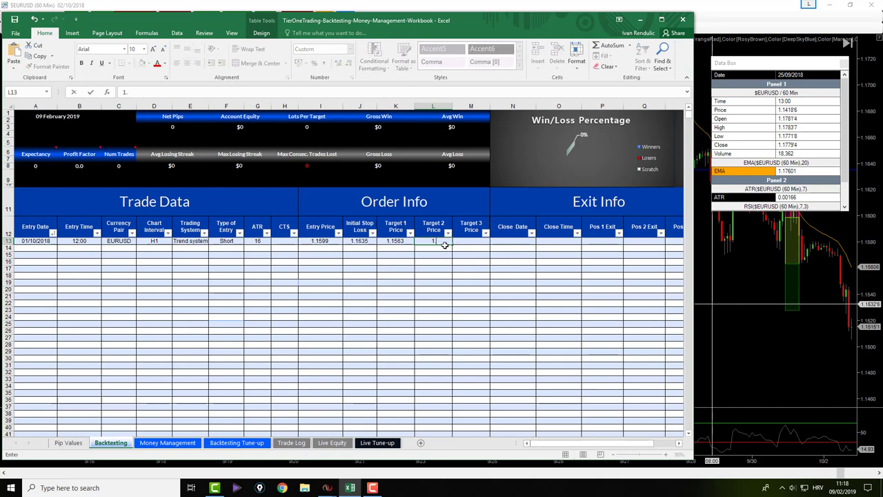
type(".1527")
key("Tab")
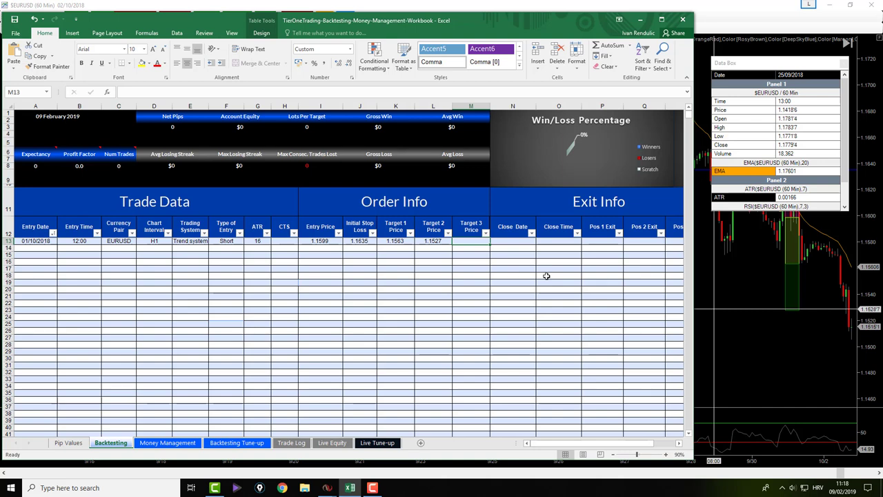
Hide the unused Target 3 Price and CTS columns in the Backtesting sheet
left_click(470, 106)
right_click(470, 107)
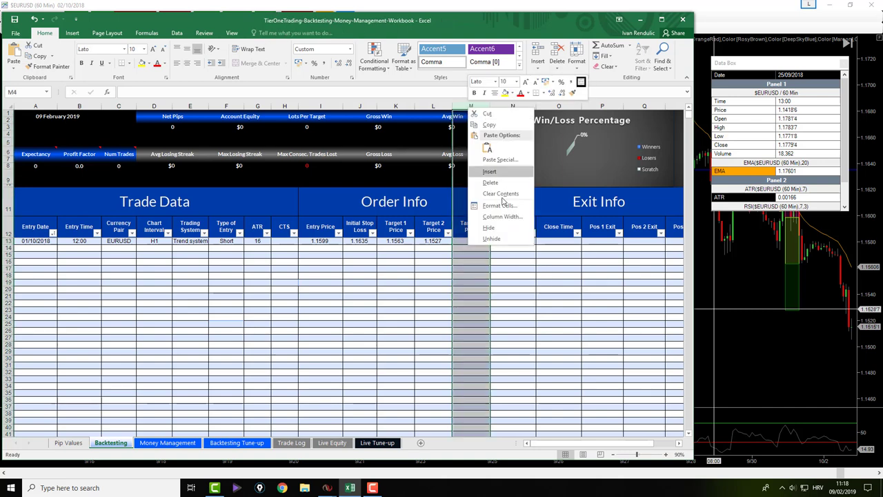
left_click(490, 227)
left_click(281, 106)
right_click(281, 106)
left_click(307, 228)
Check the exit candle on the chart, then record 02/10/2018 as the trade's close date and 08:00 as its close time
left_click(448, 240)
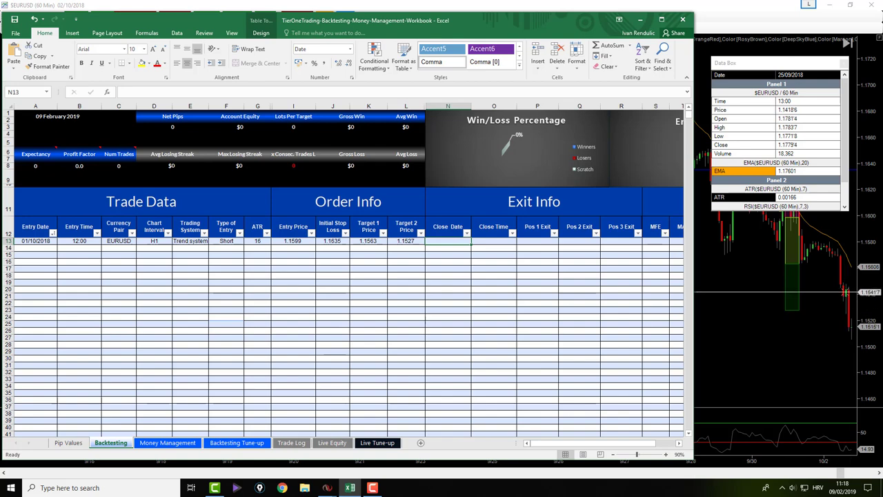
left_click(846, 288)
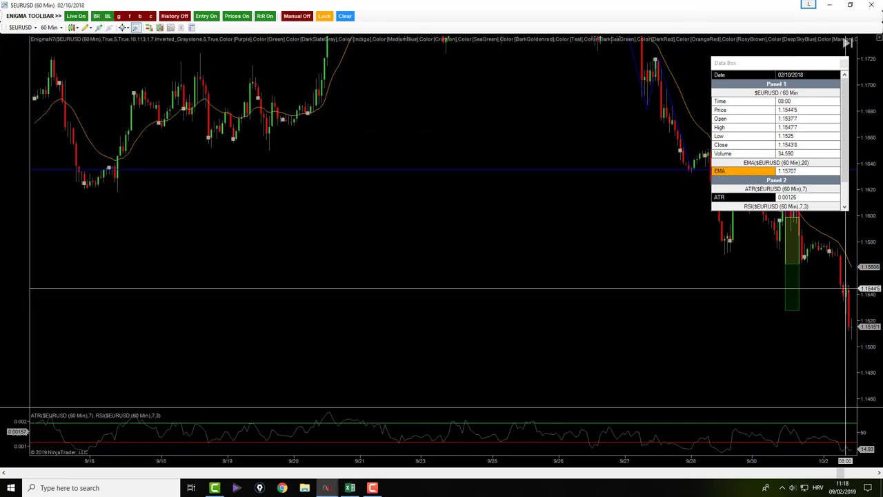
left_click(349, 487)
type("02-1")
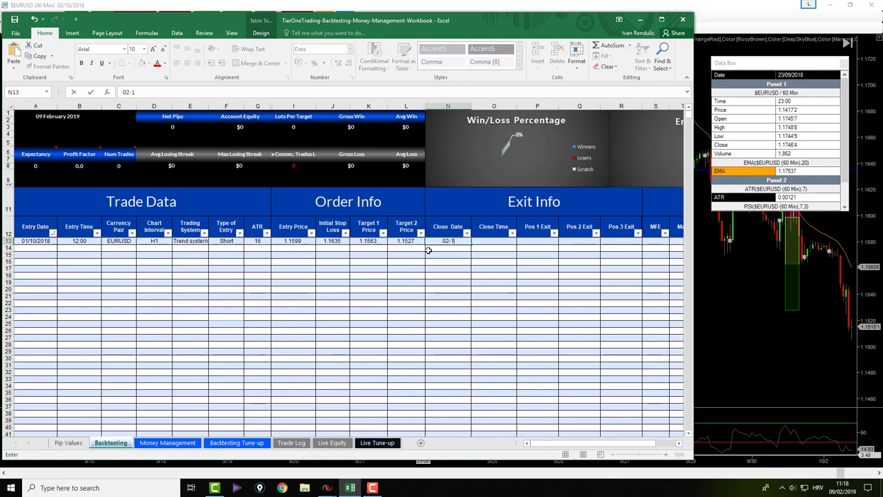
type("0-2018")
key("Tab")
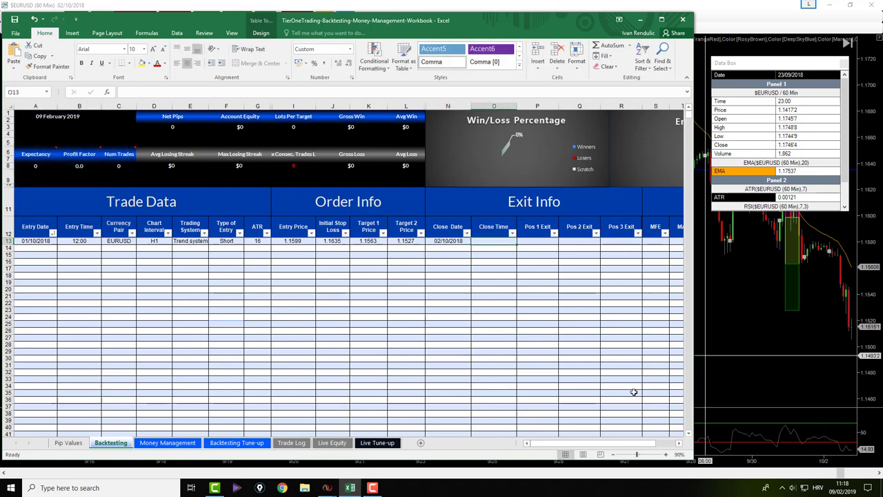
type("08:00")
key("Tab")
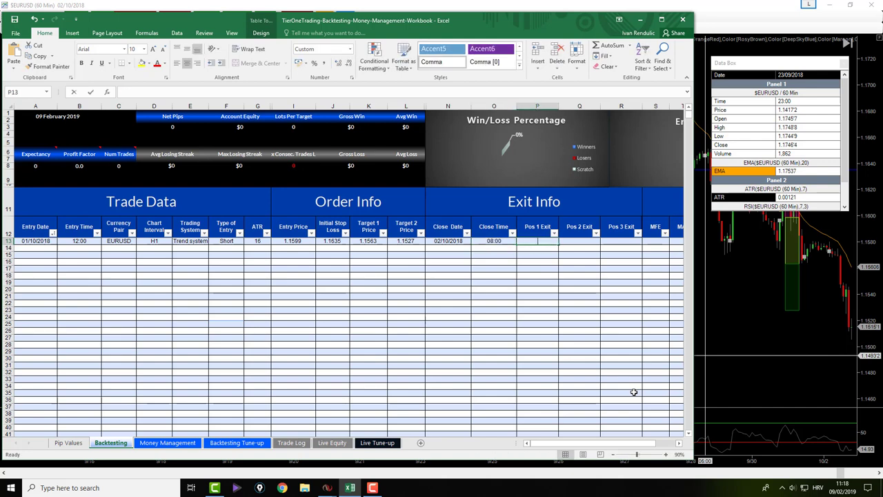
Enter 1.1563 as the trade's Pos 1 Exit and 1.1527 as its Pos 2 Exit
type("1.1563")
key("Tab")
type("1.")
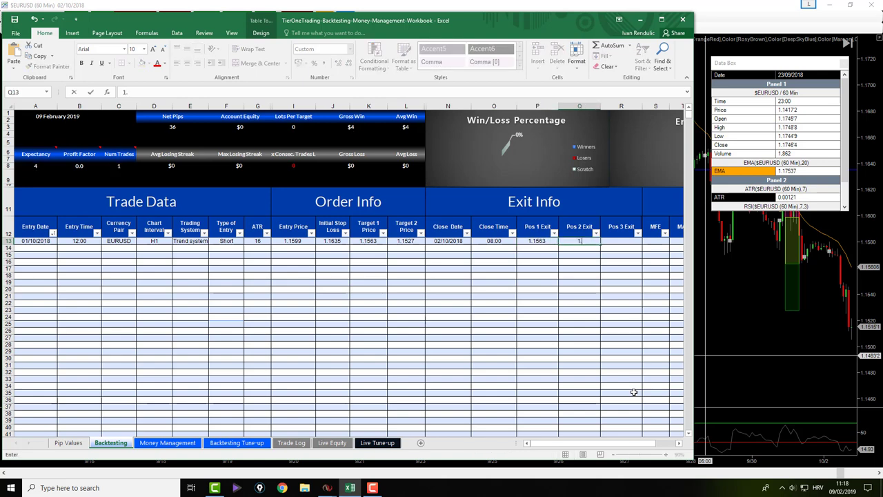
type("1527")
key("Tab")
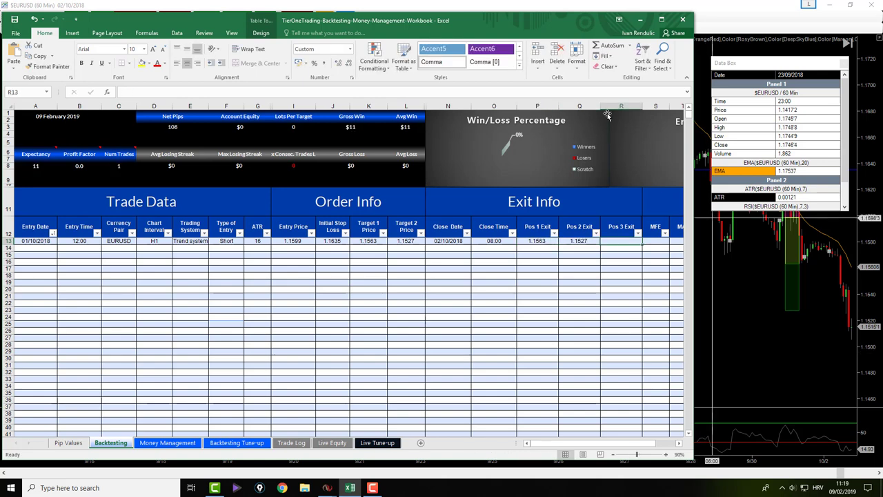
Hide columns R through W, from Pos 3 Exit up to the Results section
left_click_drag(621, 107, 659, 106)
right_click(659, 107)
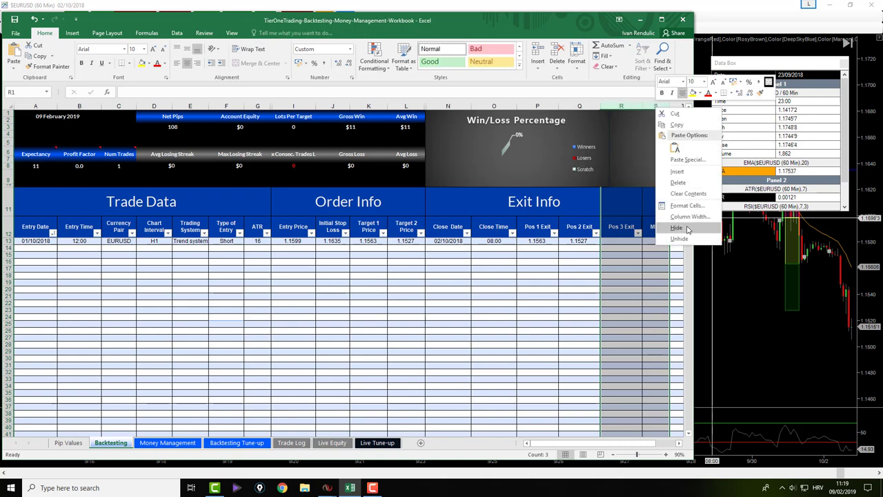
left_click(676, 229)
left_click_drag(614, 106, 660, 108)
right_click(651, 109)
left_click(676, 228)
right_click(660, 108)
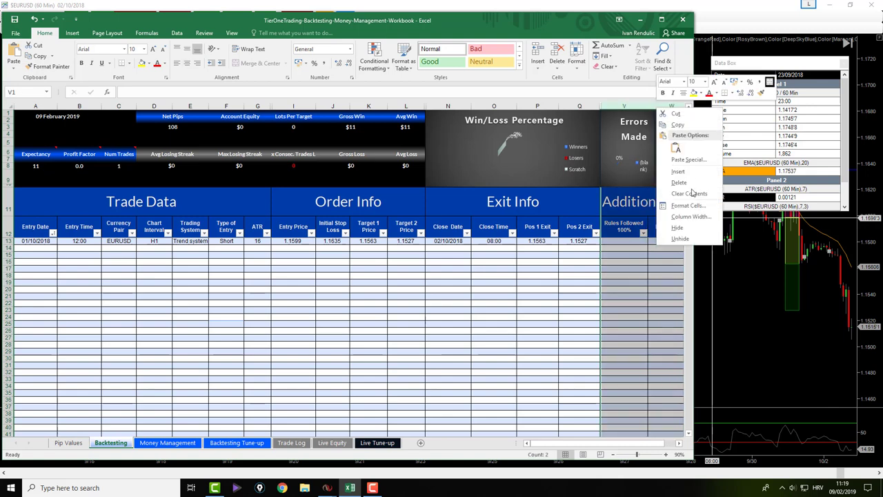
left_click(677, 227)
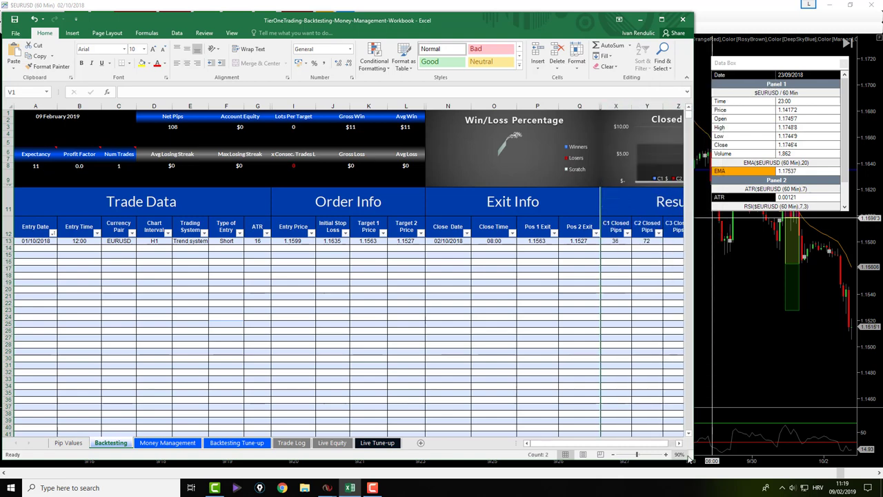
Widen the workbook window to show the Results section and hide the C3 Closed Pips column
left_click_drag(688, 457, 755, 454)
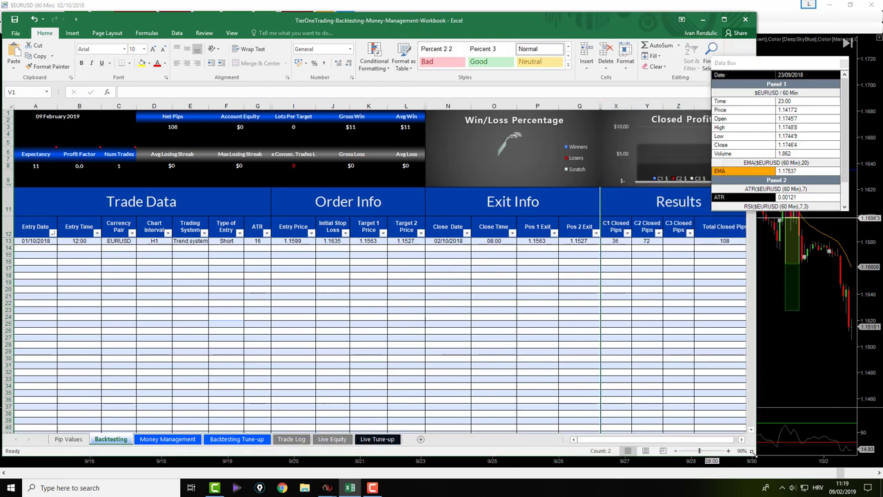
left_click(679, 106)
right_click(679, 106)
left_click(702, 226)
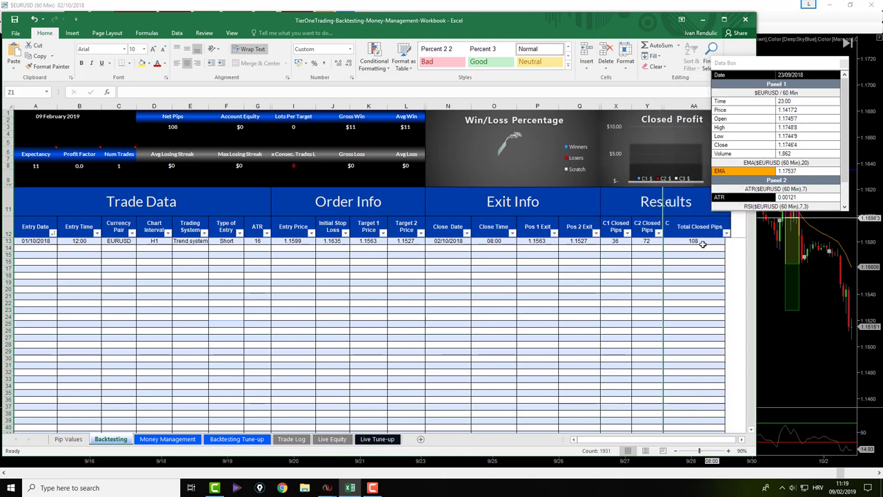
Select the first trade's Total Closed Pips cell and minimise the workbook to return to the EURUSD chart
left_click(692, 241)
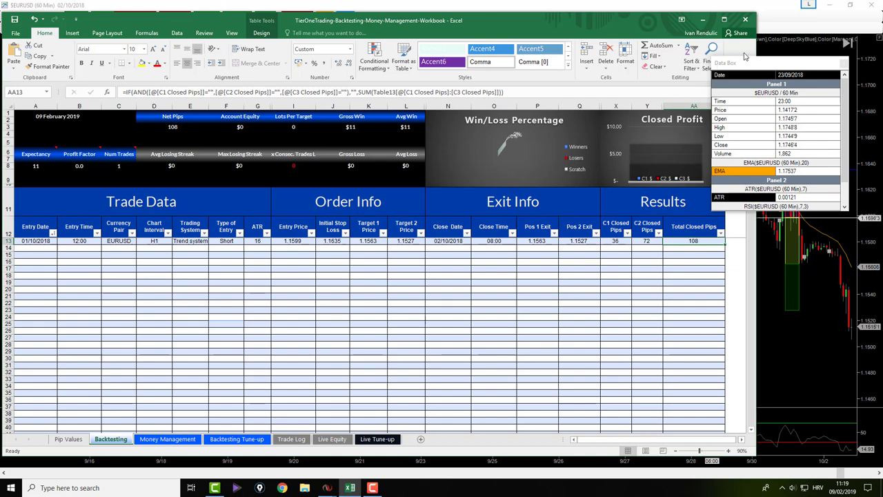
left_click(703, 19)
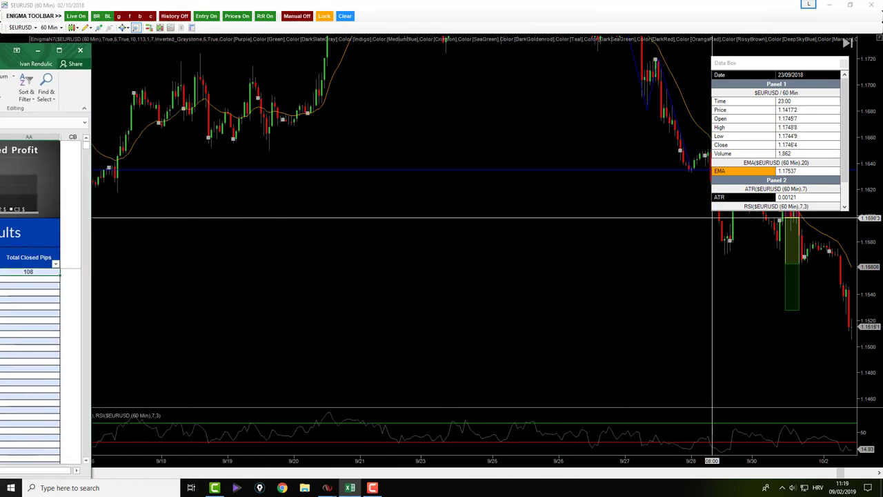
Move the Data Box clear of the recent price action and advance the EURUSD chart to the 17:00 candle of 02/10/2018
left_click_drag(745, 64, 84, 217)
left_click(465, 87)
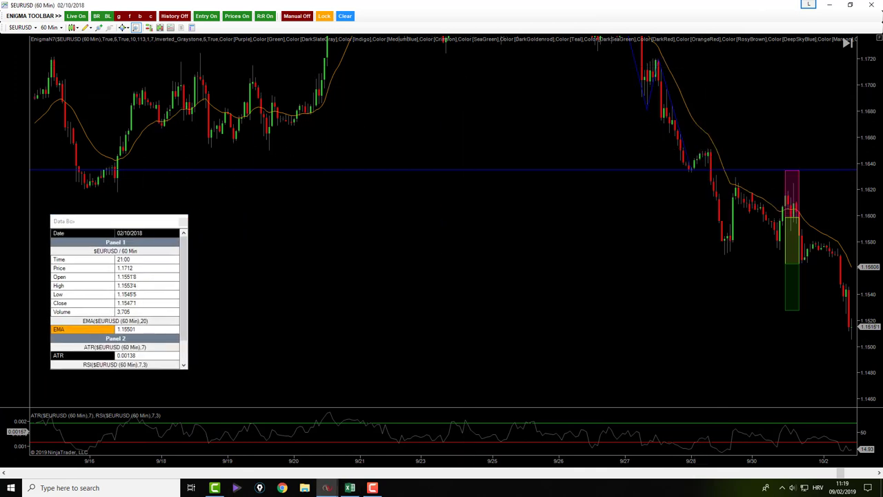
scroll(683, 130, "down", 2)
scroll(683, 130, "down", 2)
scroll(683, 130, "down", 1)
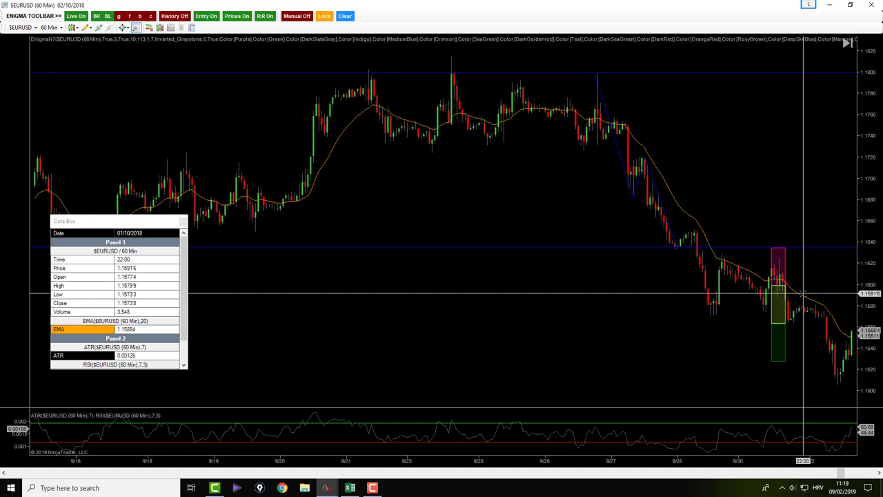
scroll(802, 296, "down", 2)
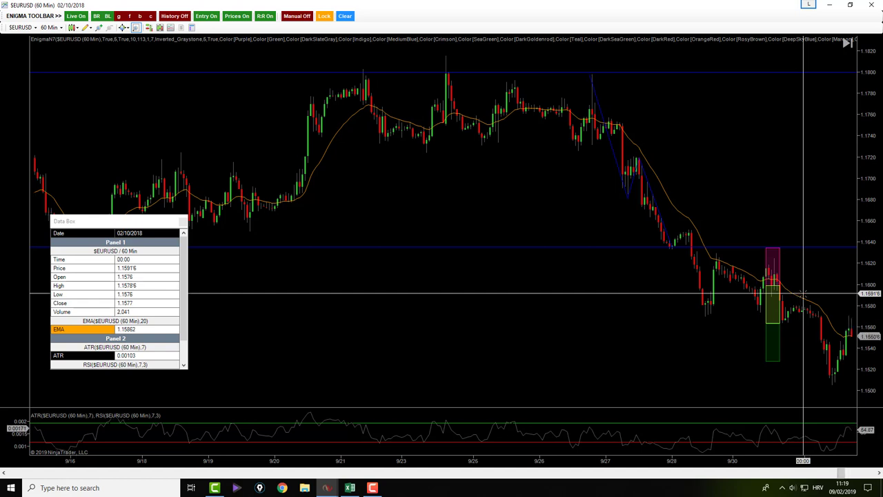
scroll(802, 295, "down", 5)
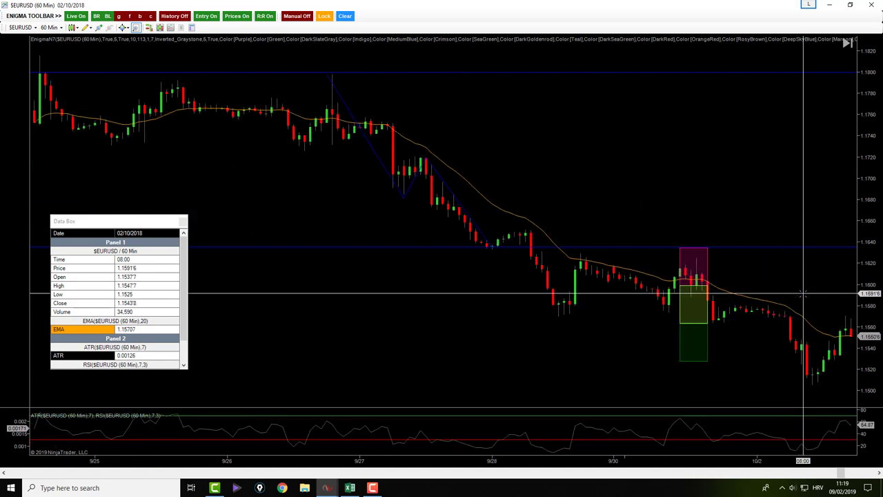
scroll(803, 295, "up", 8)
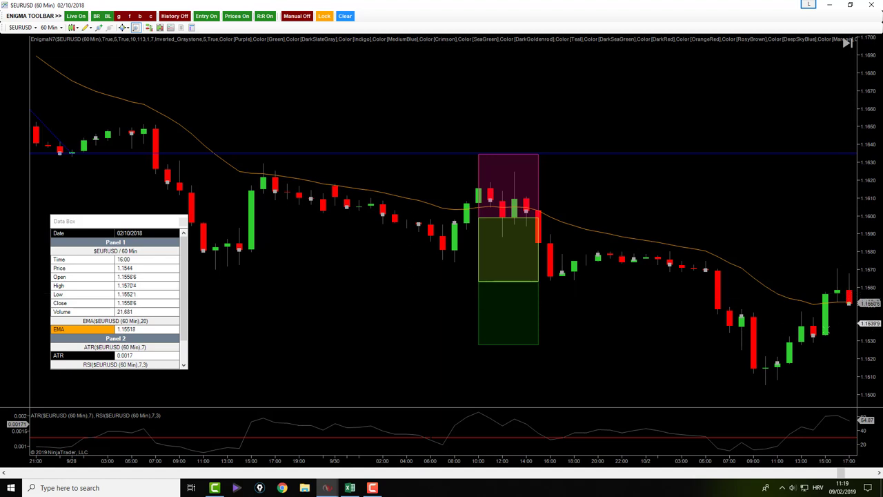
Draw a stop-loss rectangle across the 15:00 to 17:00 candles, from about 1.1588 down to about 1.1550
middle_click(837, 267)
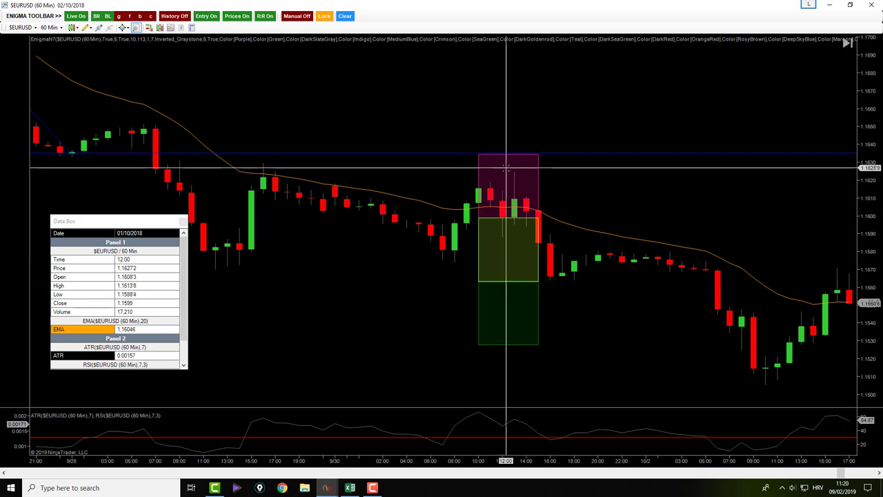
left_click(828, 237)
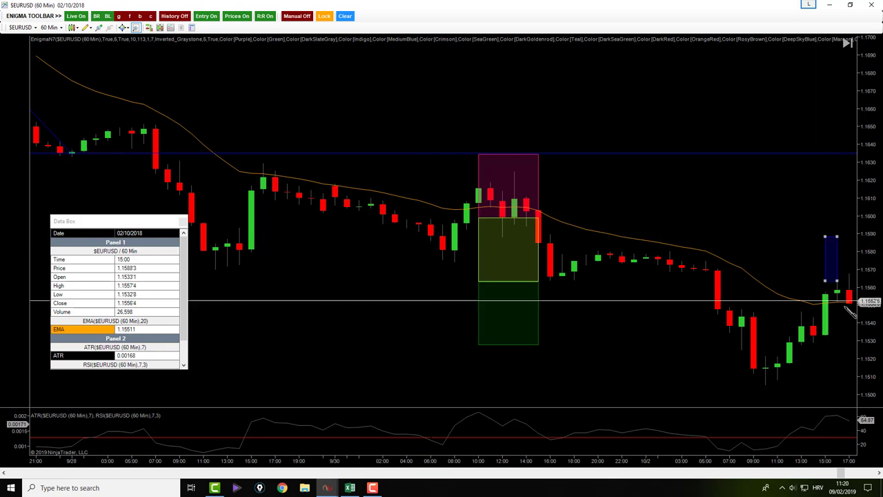
left_click(848, 303)
Set both the outline and area colour of the new stop-loss rectangle to Crimson
double_click(838, 290)
left_click(468, 180)
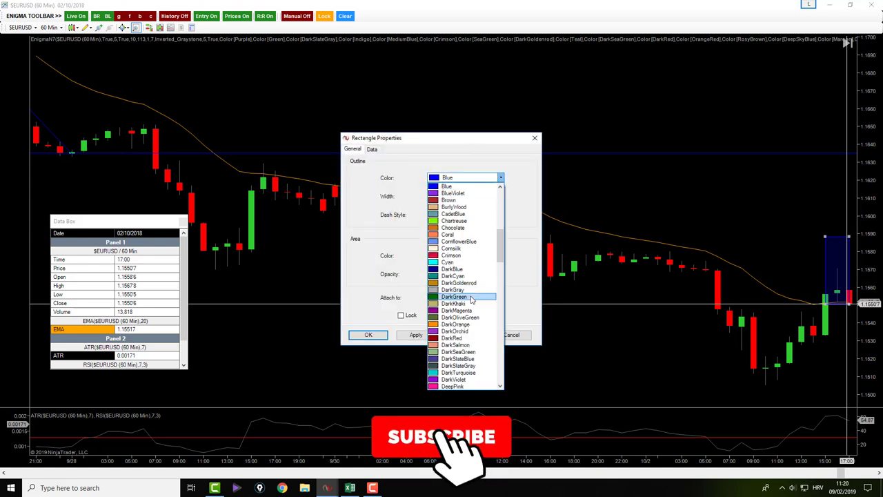
left_click(464, 256)
left_click(463, 255)
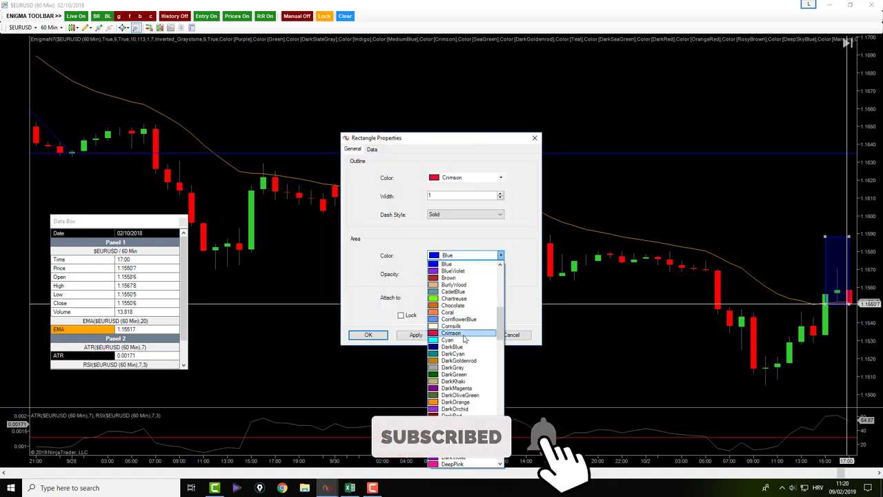
left_click(451, 333)
left_click(416, 335)
left_click(368, 334)
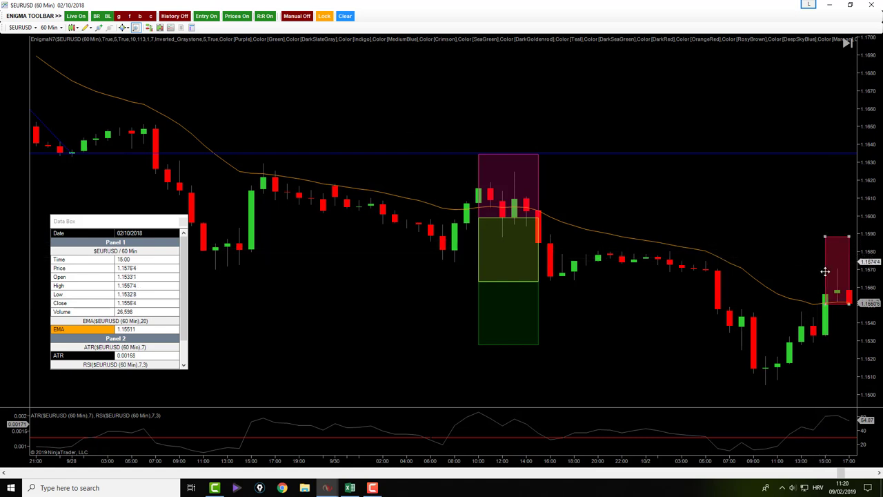
Stack two copies of the crimson rectangle below it and set the lowest copy's outline and area colour to ForestGreen
left_click_drag(826, 303, 825, 372)
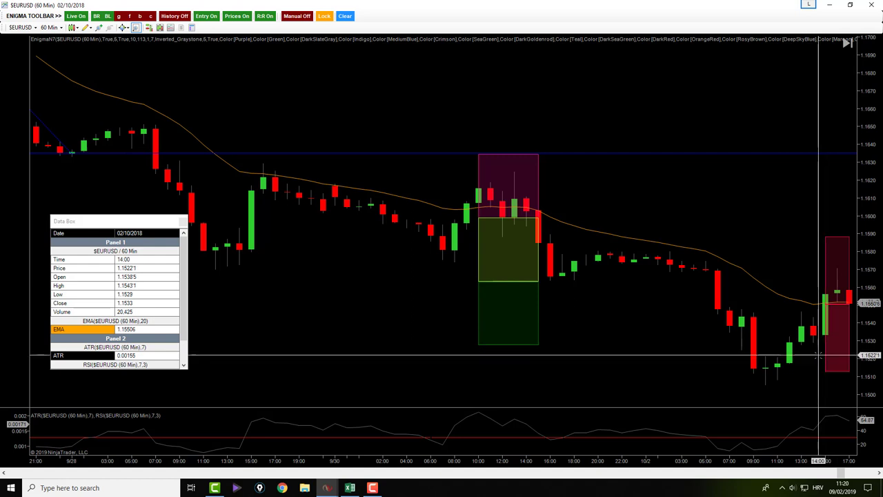
left_click_drag(825, 371, 828, 309)
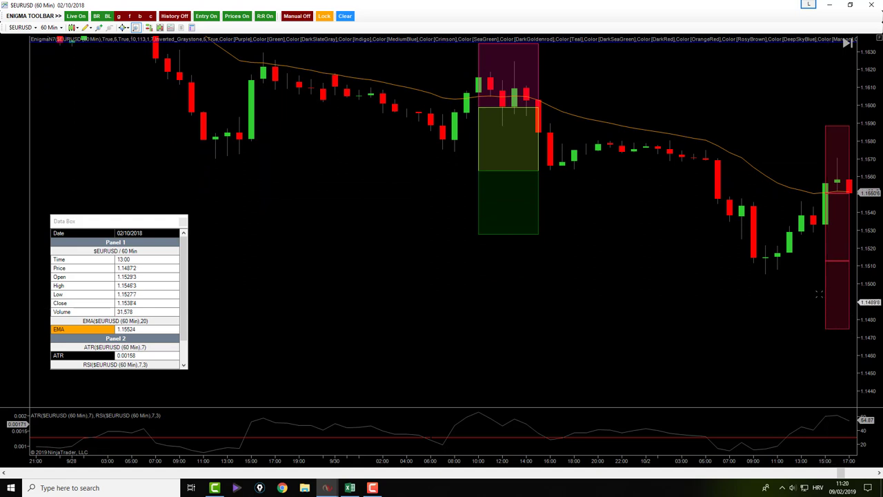
double_click(826, 292)
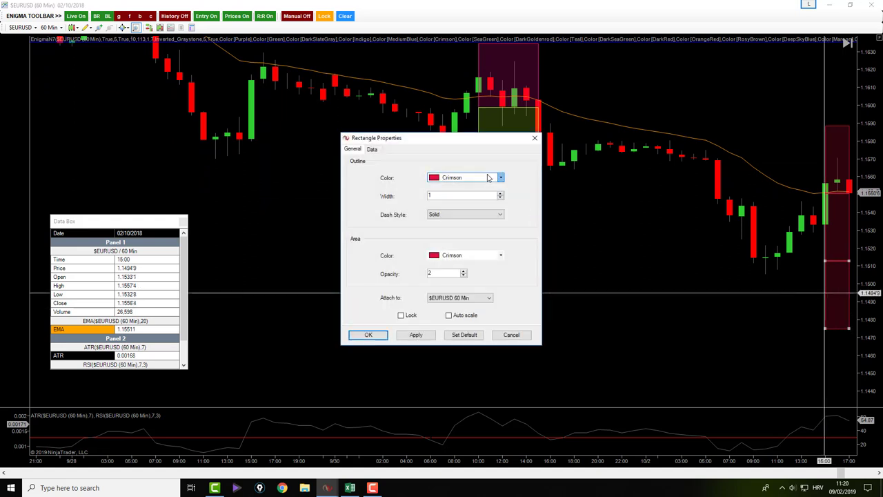
left_click(497, 177)
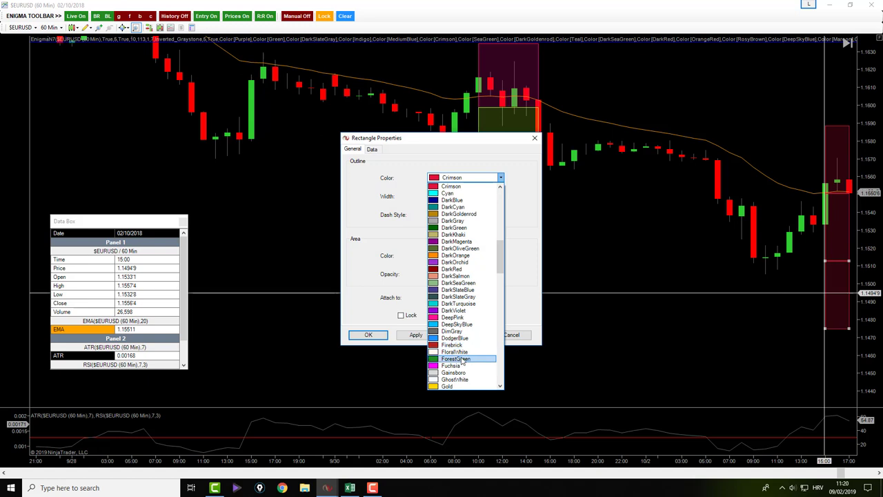
left_click(455, 359)
left_click(459, 255)
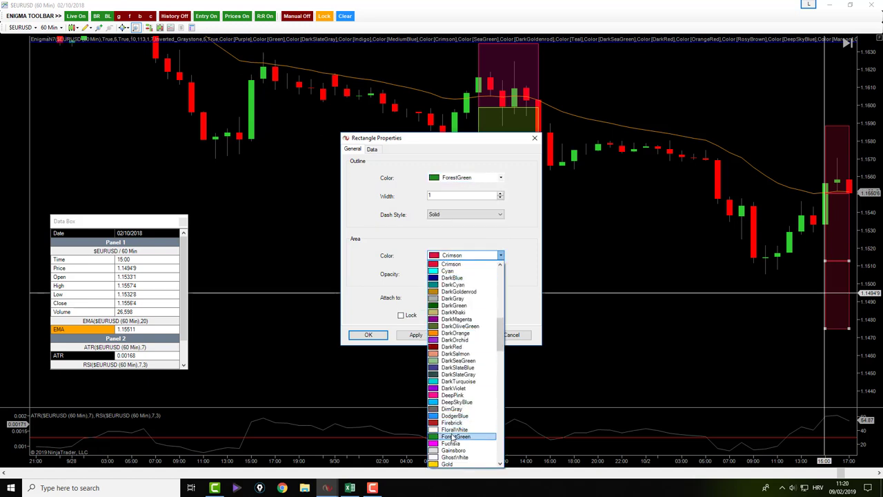
left_click(455, 436)
left_click(416, 334)
left_click(367, 335)
Set the outline and area colour of the middle rectangle, the first target zone, to GreenYellow
double_click(824, 242)
left_click(498, 177)
scroll(473, 290, "down", 3)
left_click(463, 345)
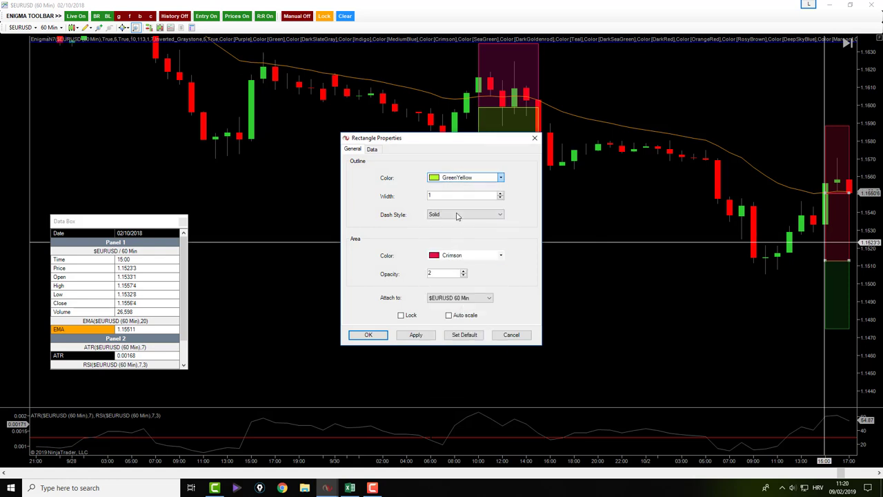
left_click(447, 257)
scroll(466, 407, "down", 3)
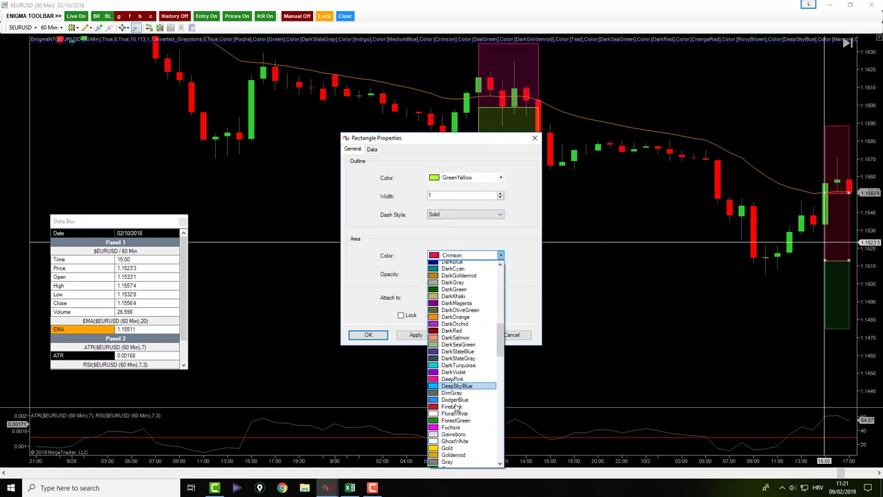
left_click(461, 422)
left_click(415, 335)
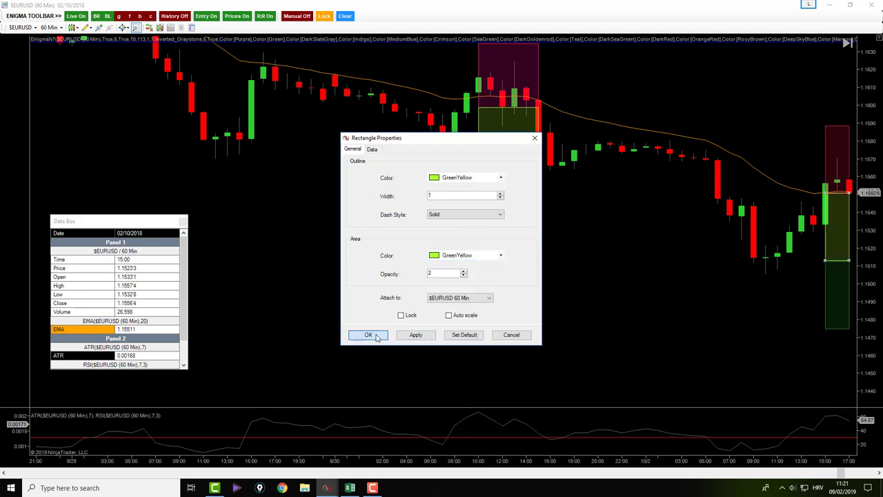
left_click(368, 334)
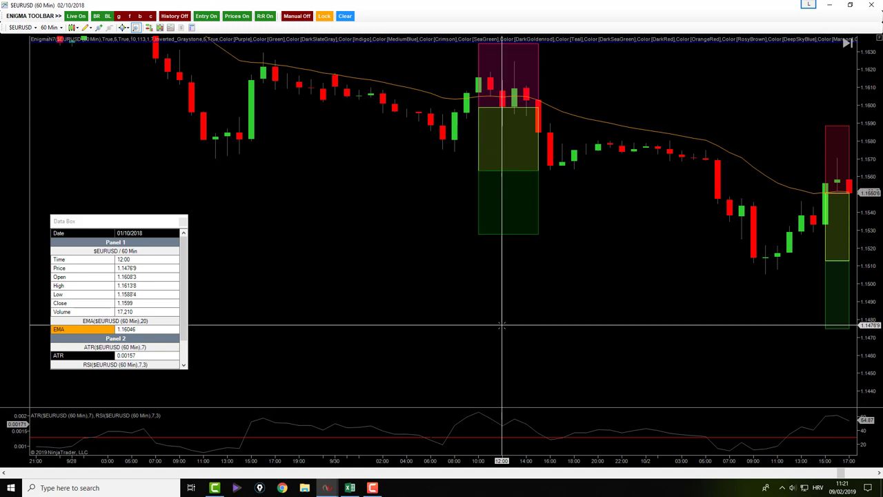
Advance the EURUSD chart candle by candle to 03/10/2018, until price reaches the new trade's stop level
scroll(502, 324, "down", 5)
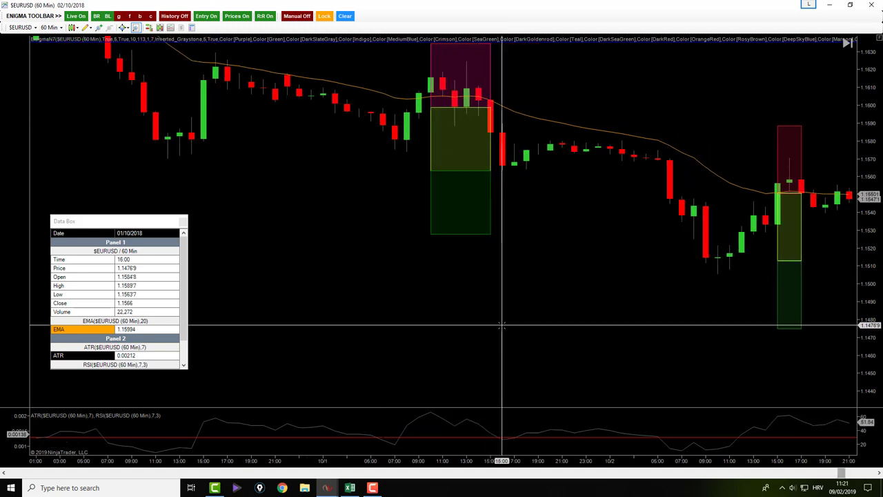
scroll(501, 325, "down", 5)
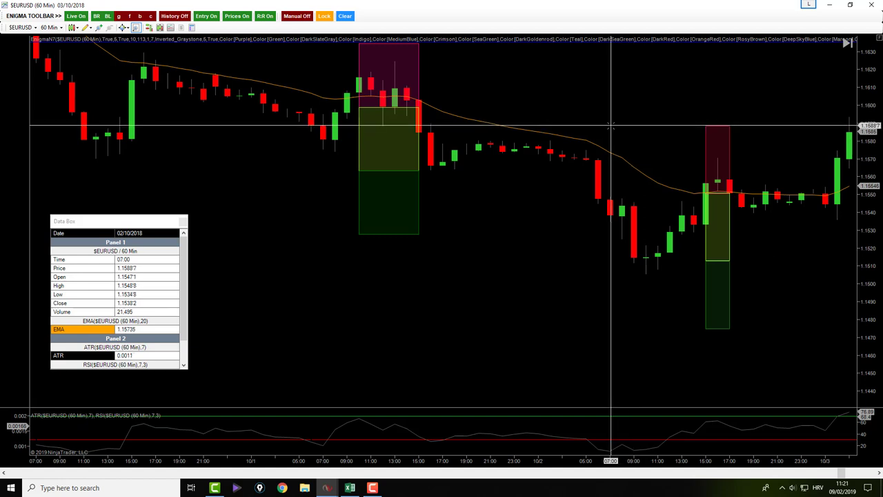
Switch to the Excel workbook, fit it and the Data Box beside the trade rectangles, and select the second trade's Entry Date cell
key("alt+Tab")
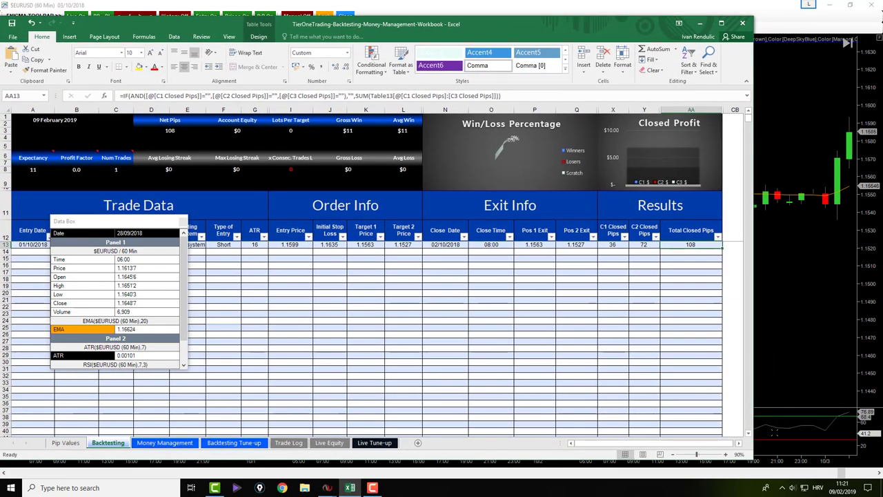
left_click_drag(739, 457, 608, 456)
left_click_drag(149, 223, 821, 256)
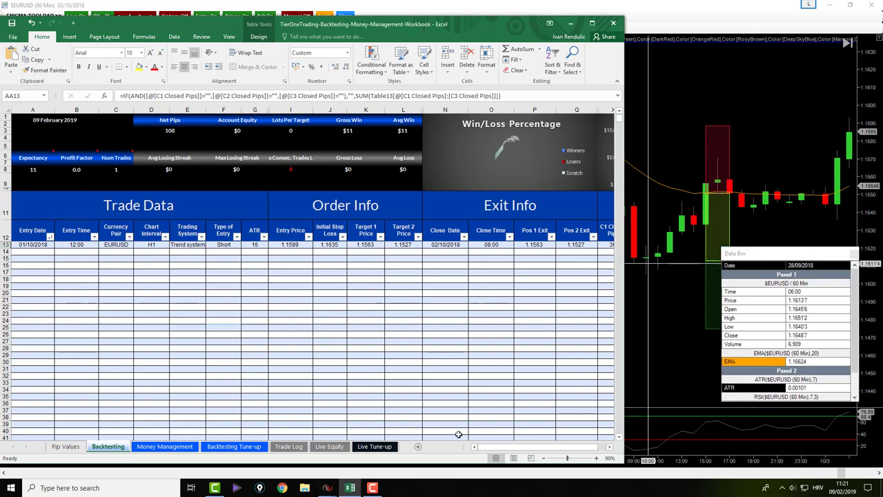
left_click(204, 320)
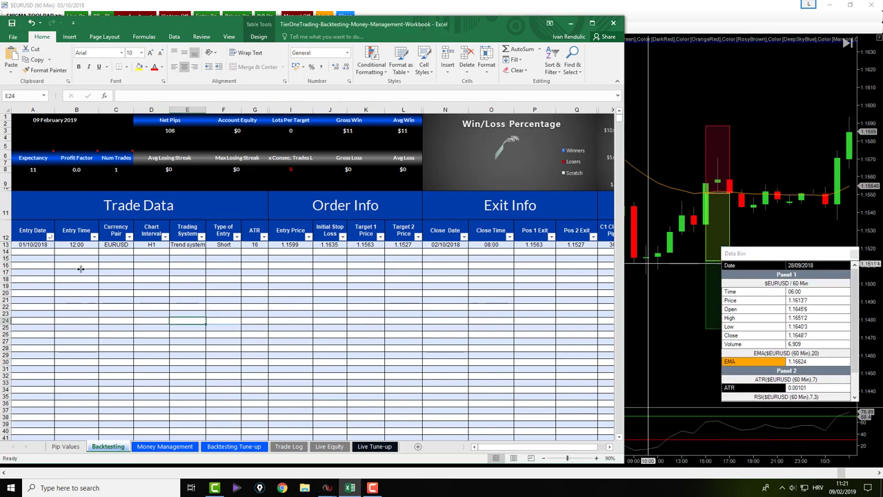
left_click(40, 253)
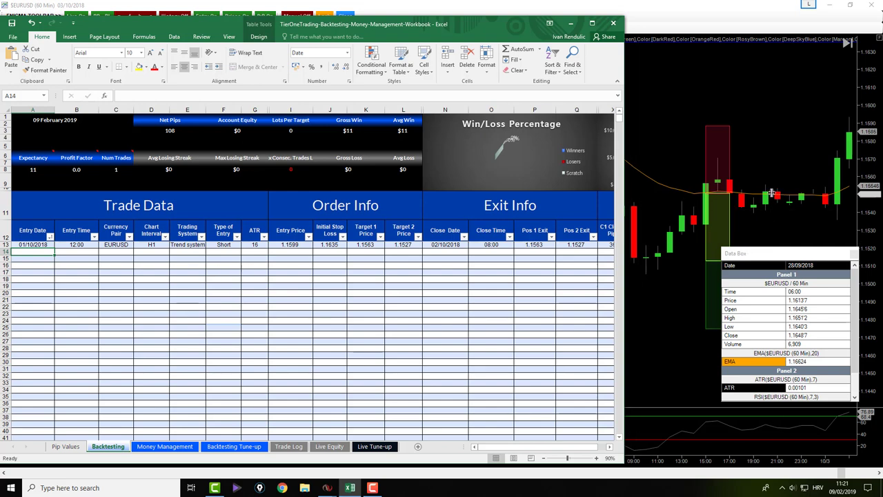
left_click(731, 181)
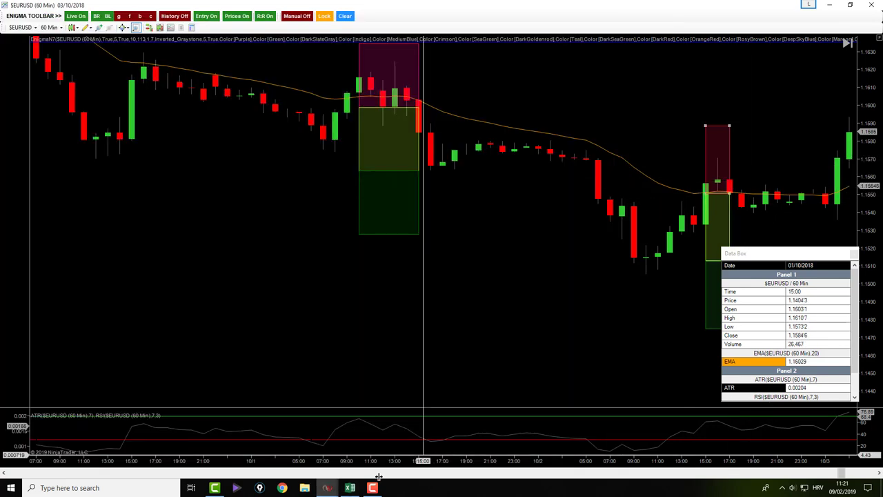
left_click(349, 487)
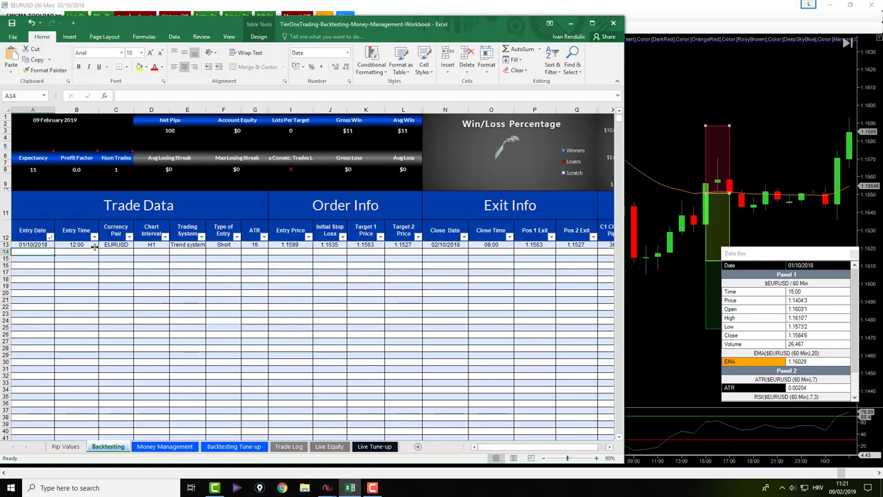
Enter the second trade's entry date 02/10/2018, entry time 17:00, currency pair EURUSD and chart interval H1
type("02-10-18")
key("Tab")
type("17:00")
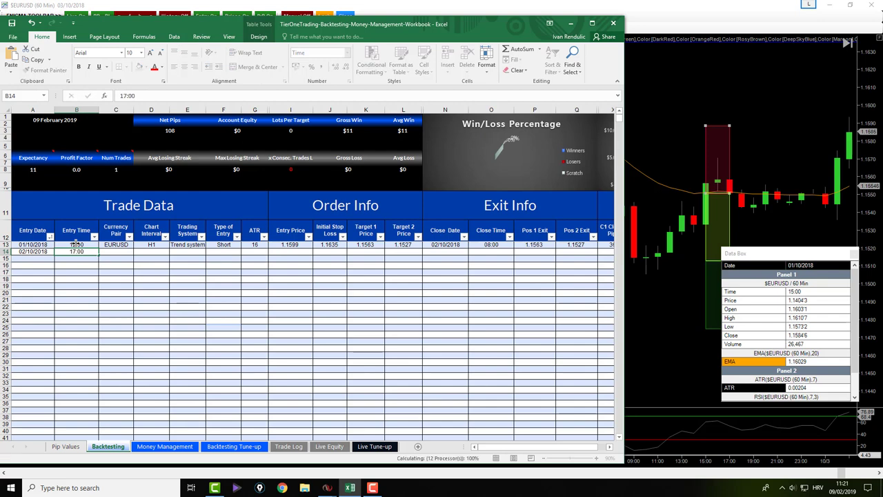
key("Tab")
type("EURUSD")
key("Tab")
type("H1")
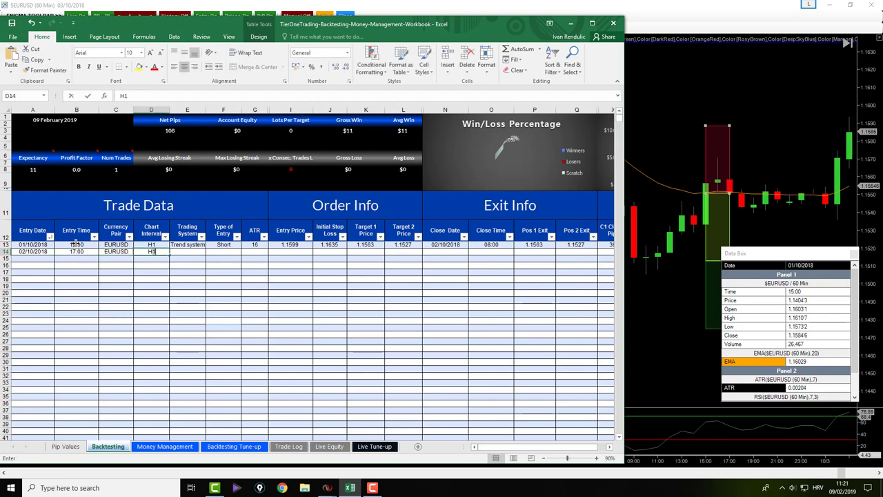
Enter Trend system as the second trade's trading system, Short as its type of entry and 18 as its ATR
key("Tab")
type("Trend system")
key("Tab")
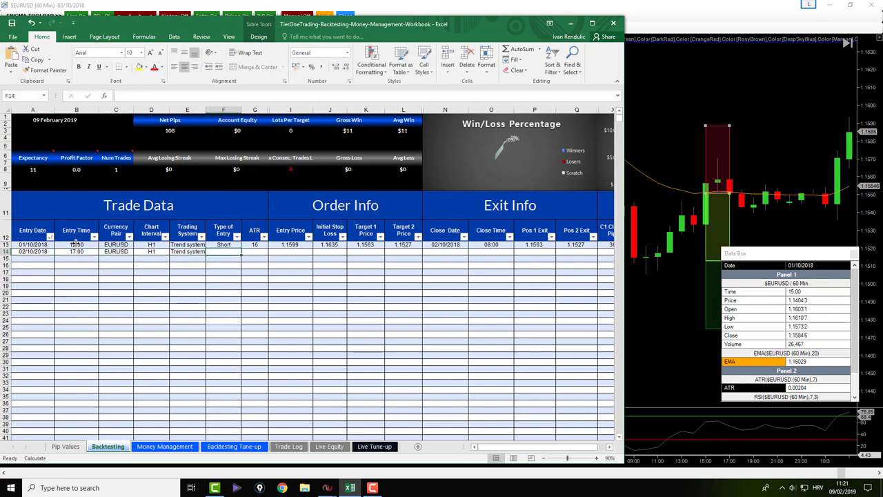
type("Short")
key("Tab")
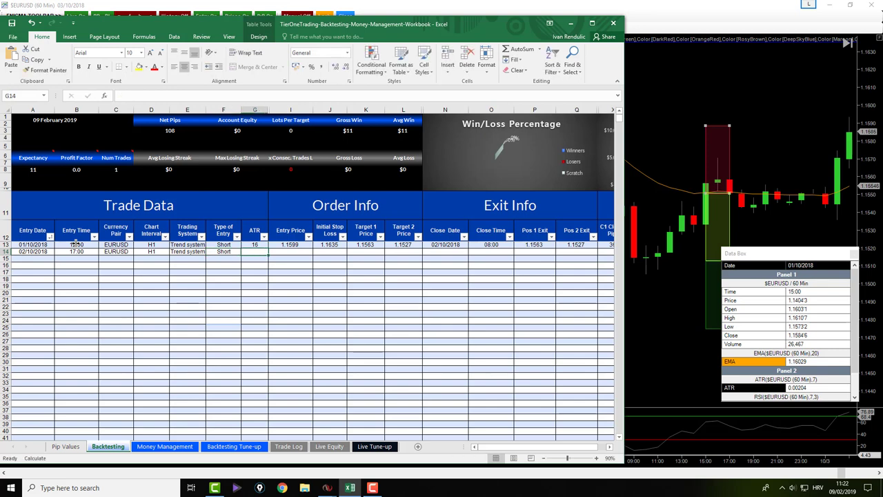
type("18")
key("Tab")
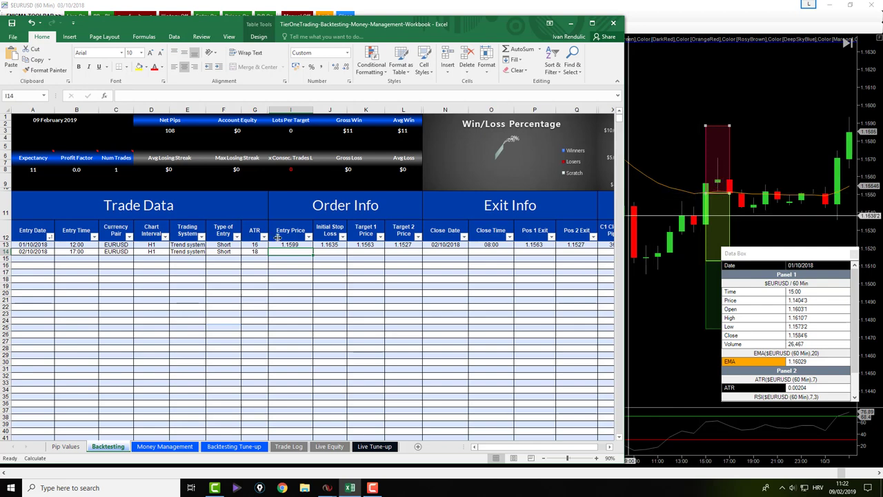
Enter 1.1550 as the second trade's entry price and 1.1588 as its initial stop loss
type("1.1550")
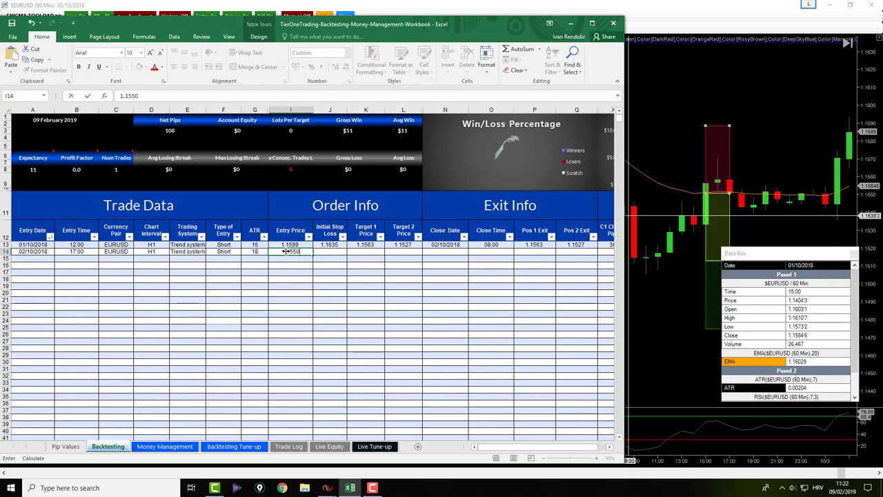
key("Tab")
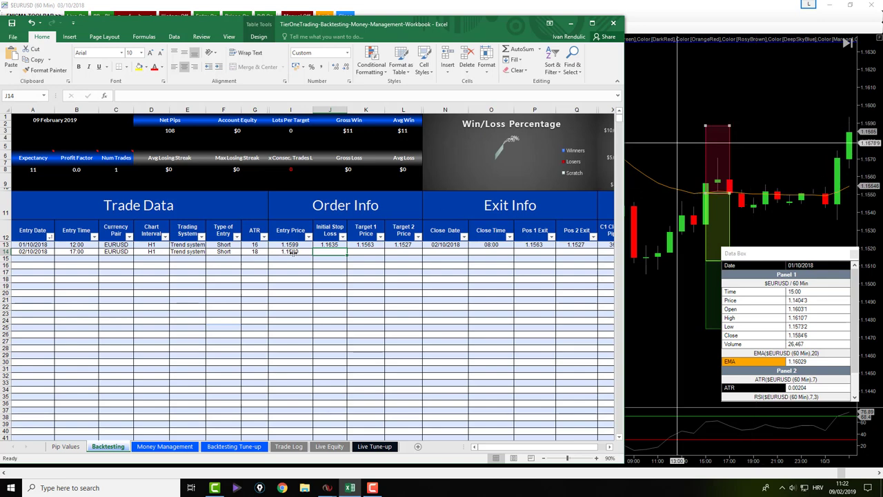
type("1.1588")
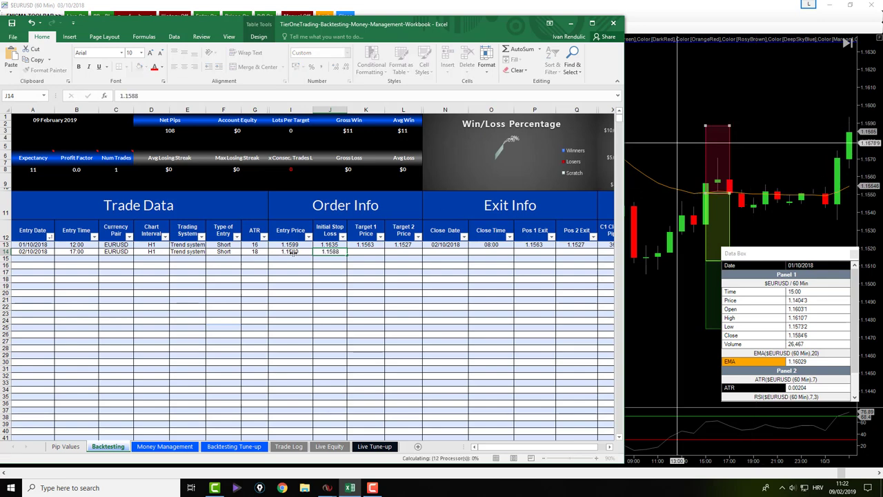
Enter 1.1513 as the second trade's Target 1 price and 1.1475 as its Target 2 price
key("Tab")
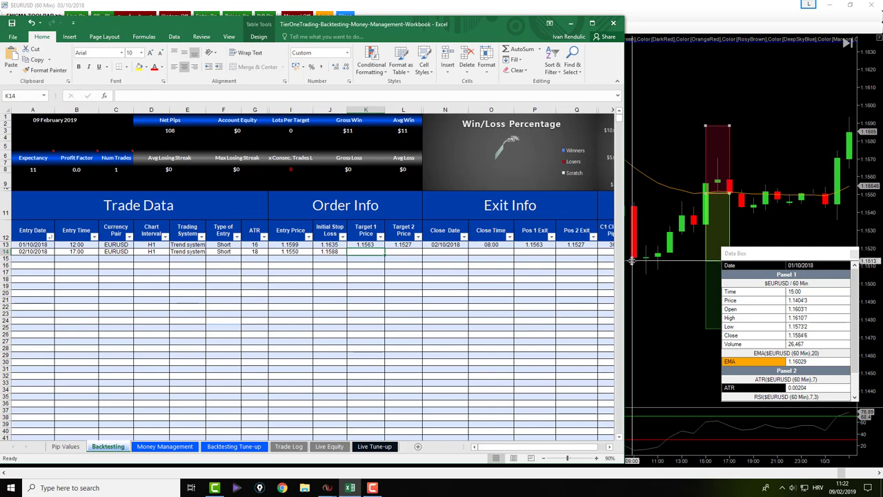
type("1.1513")
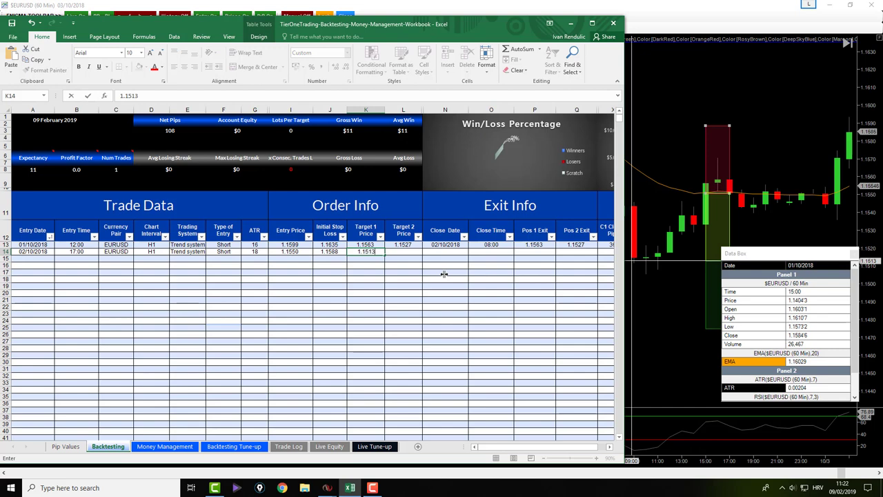
key("Tab")
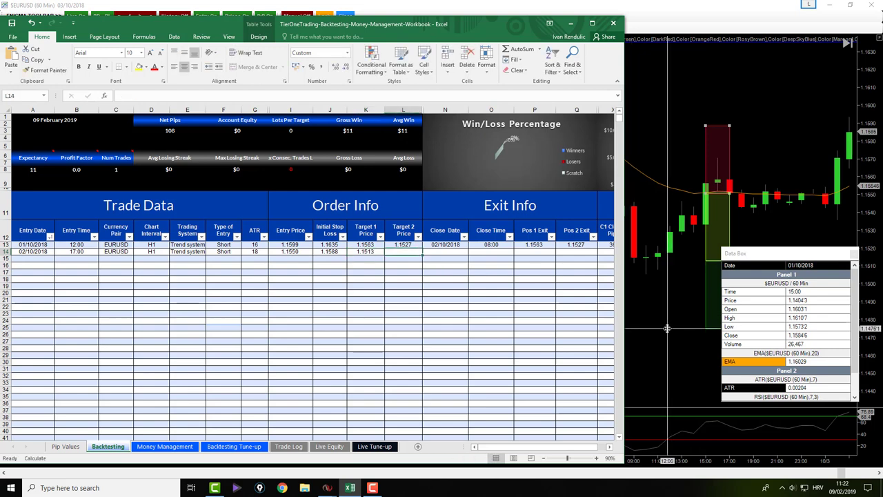
type("1.1475")
key("Tab")
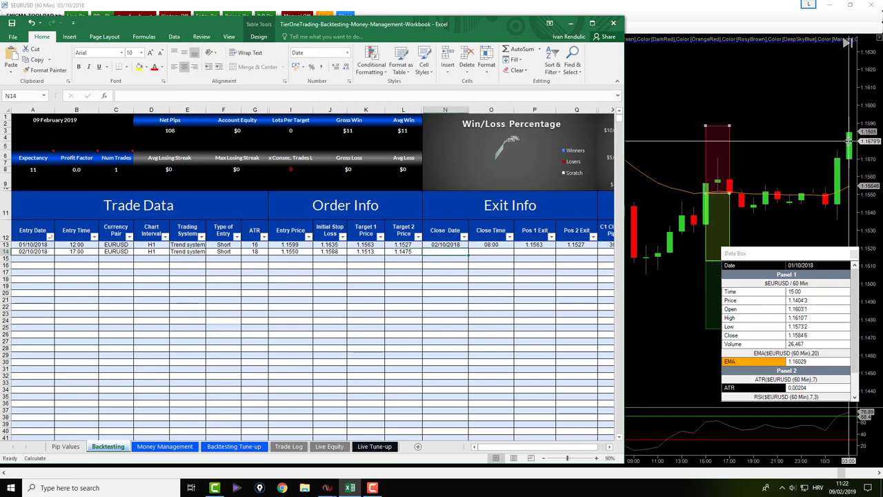
Check the stop-out candle's date and time on the chart, and enter 03/10/2018 and 03:00 as the second trade's close date and time
left_click(849, 141)
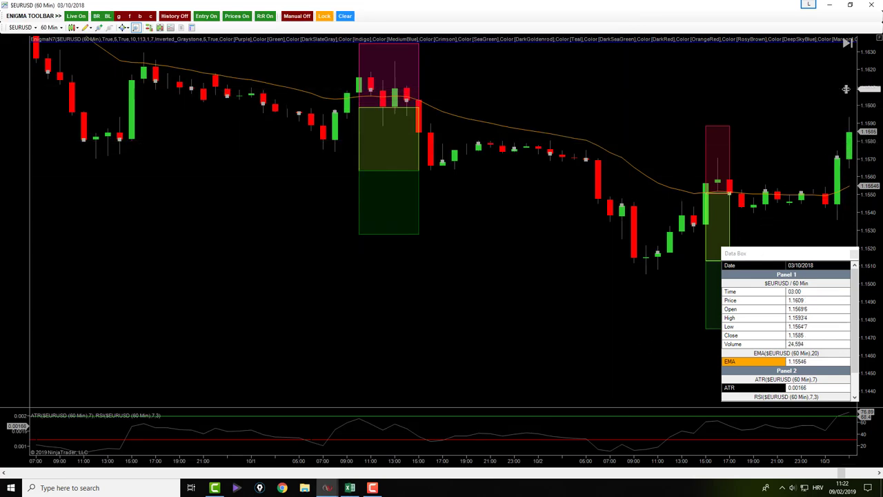
left_click(350, 488)
type("03-10-18")
key("Tab")
type("3")
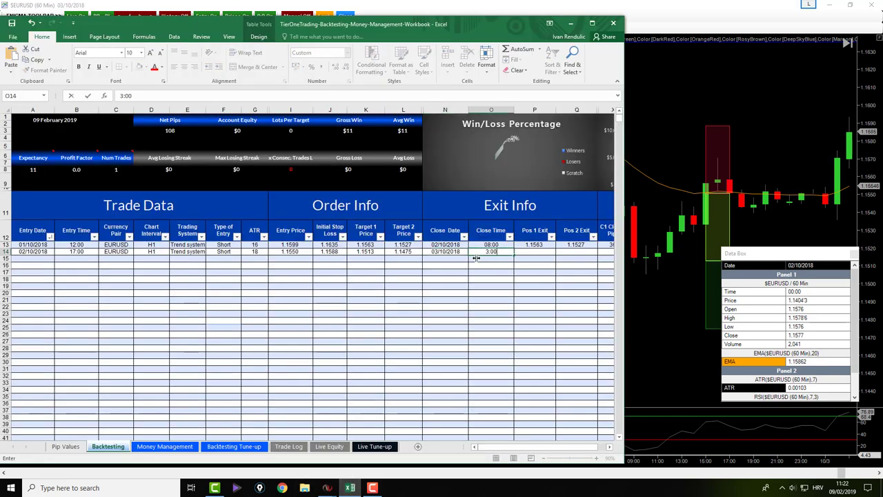
type(":00")
key("Tab")
Enter 1.1588 as the second trade's Pos 1 and Pos 2 exits, and widen the workbook window to show the Results columns
type("1.")
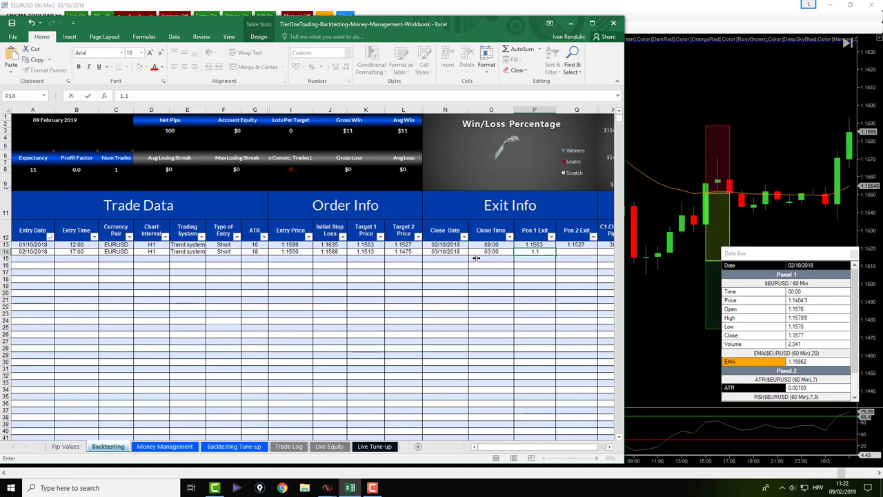
type("1588")
key("Tab")
type("1.")
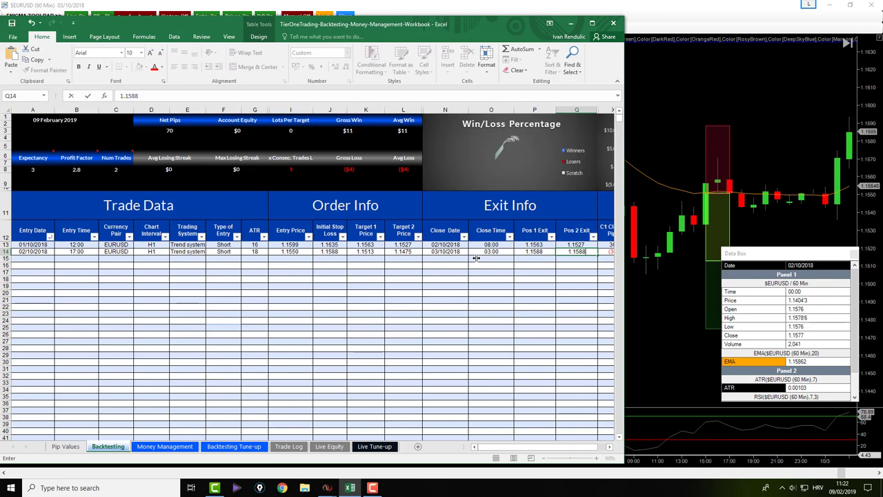
key("Tab")
left_click_drag(623, 467, 708, 458)
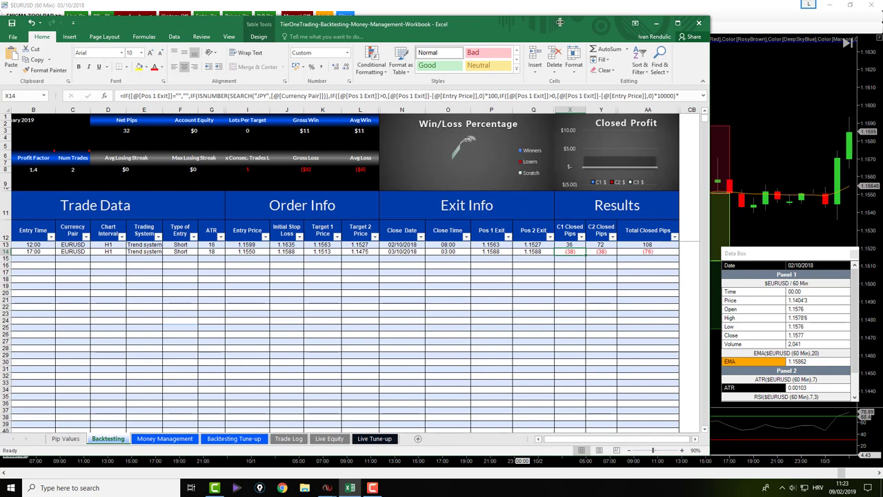
Switch back to the EURUSD chart and remove the blue horizontal line at about 1.1635
key("alt+Tab")
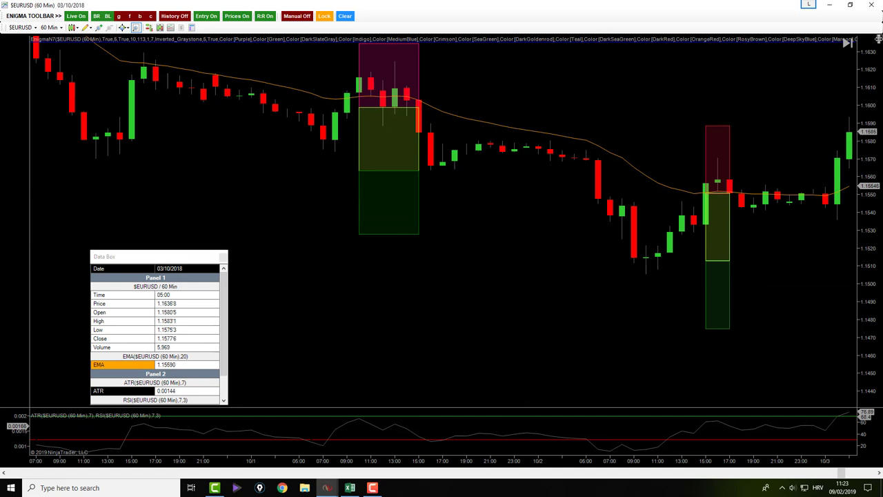
scroll(615, 143, "up", 1)
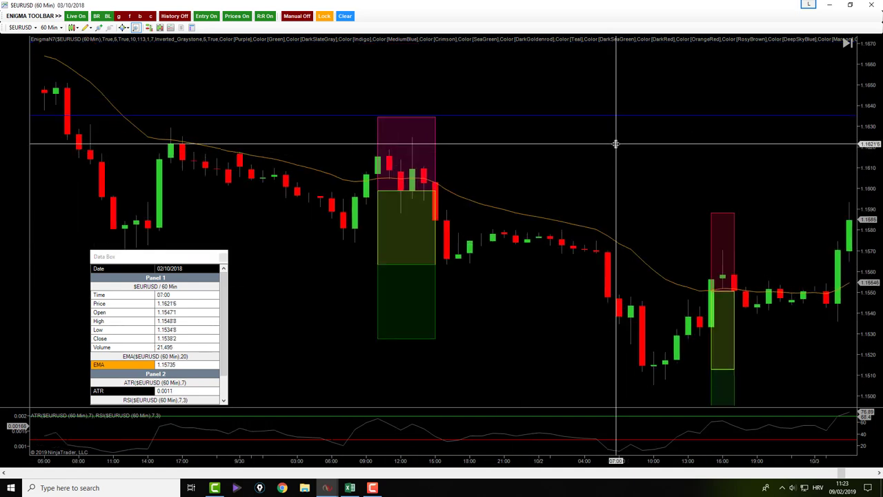
scroll(615, 144, "up", 4)
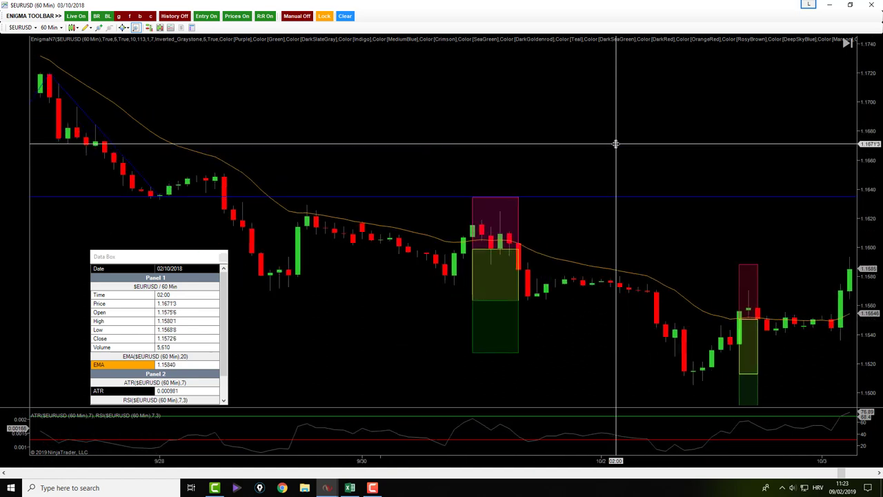
left_click(584, 197)
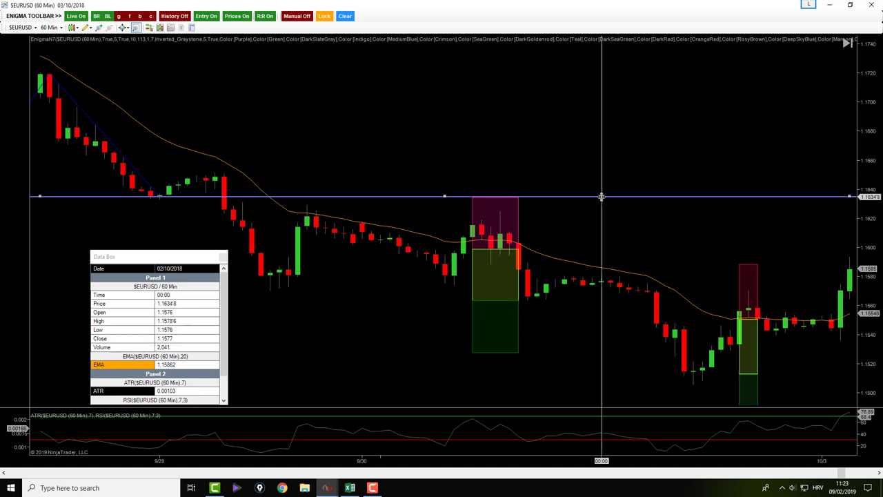
right_click(602, 197)
left_click(625, 213)
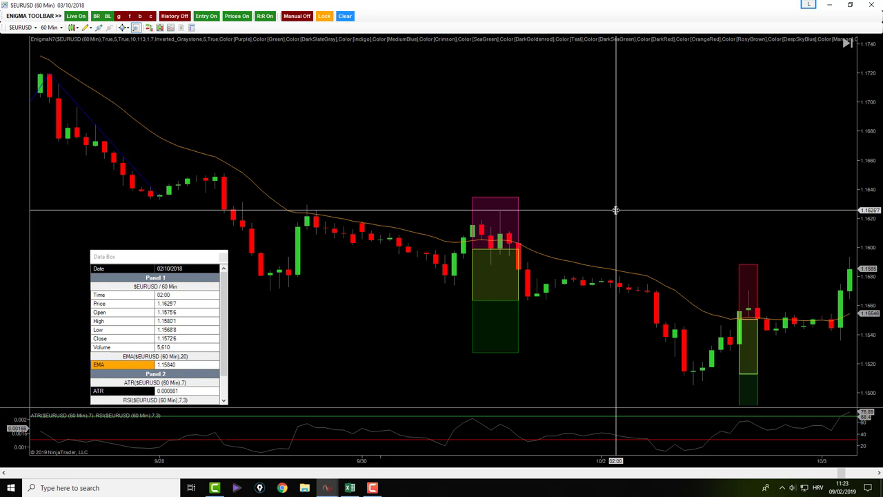
Advance the chart bar by bar from 3 to 5 October 2018, examining price against the EMA for the next trade setup
scroll(615, 210, "down", 8)
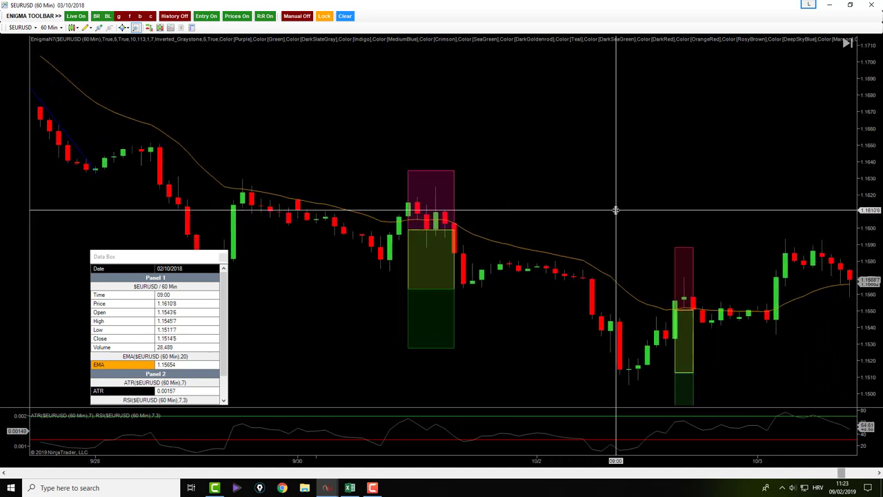
scroll(615, 210, "down", 1)
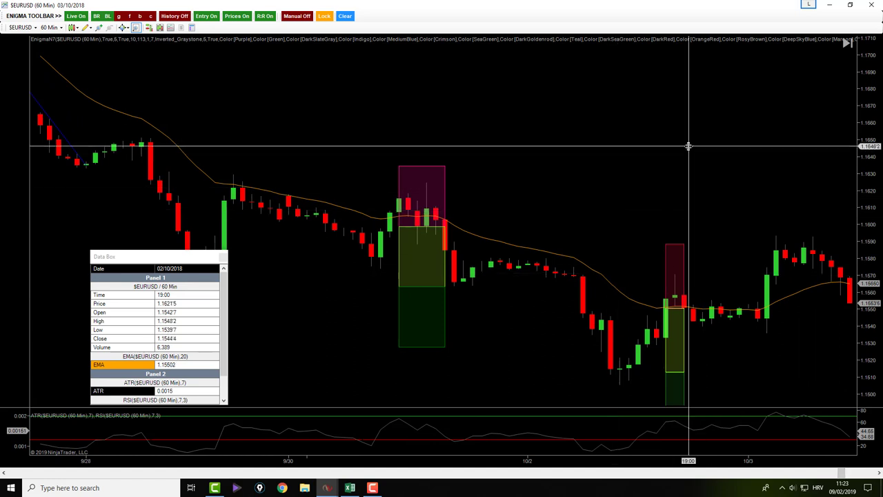
scroll(688, 158, "down", 1)
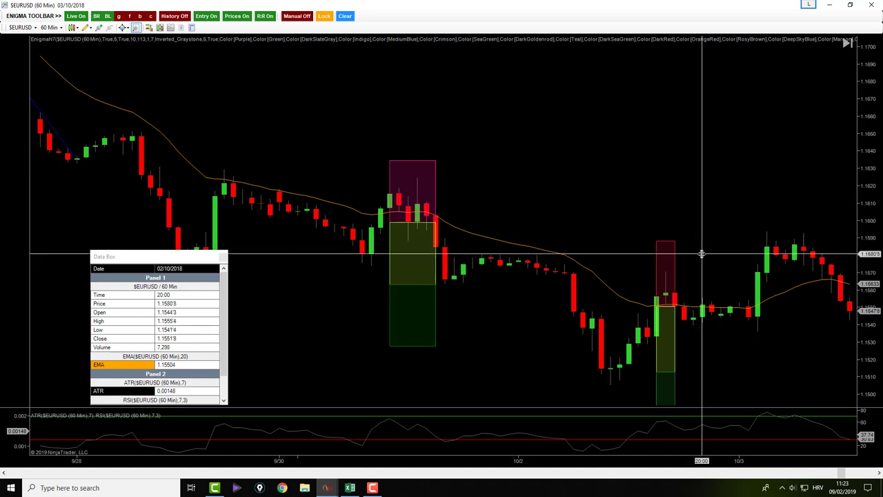
scroll(576, 170, "up", 4)
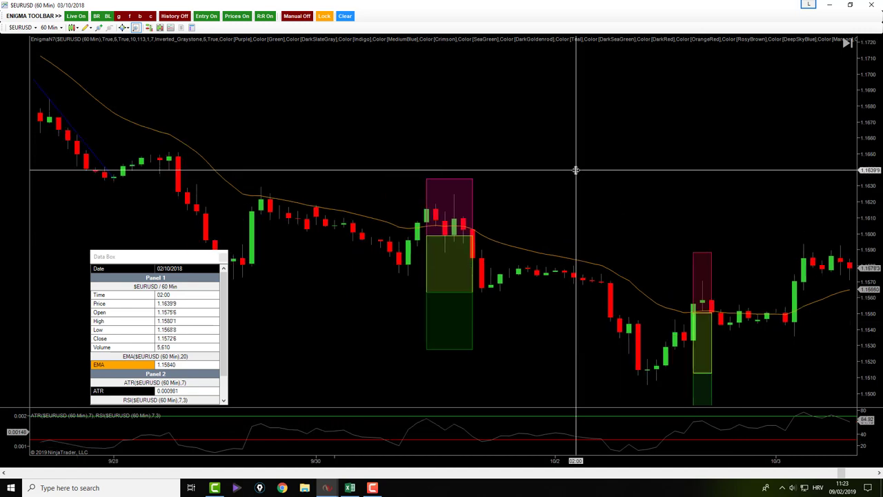
scroll(576, 169, "up", 10)
scroll(552, 172, "up", 8)
scroll(503, 176, "down", 12)
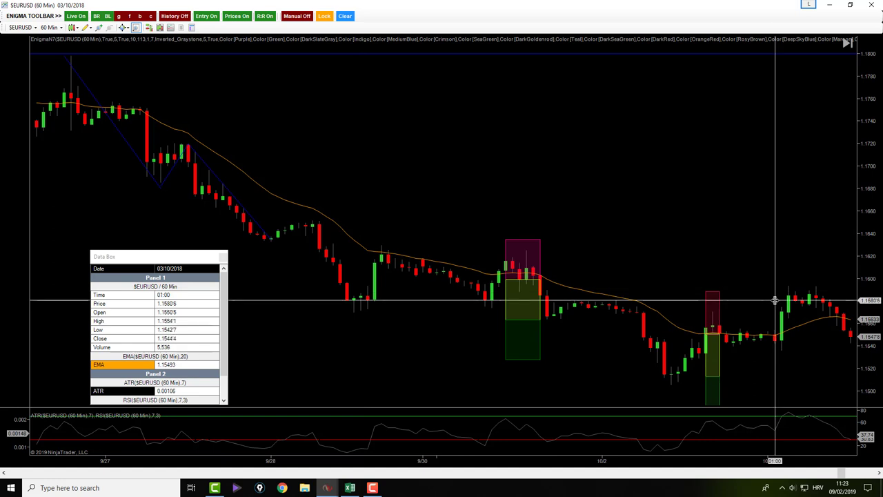
scroll(775, 300, "down", 3)
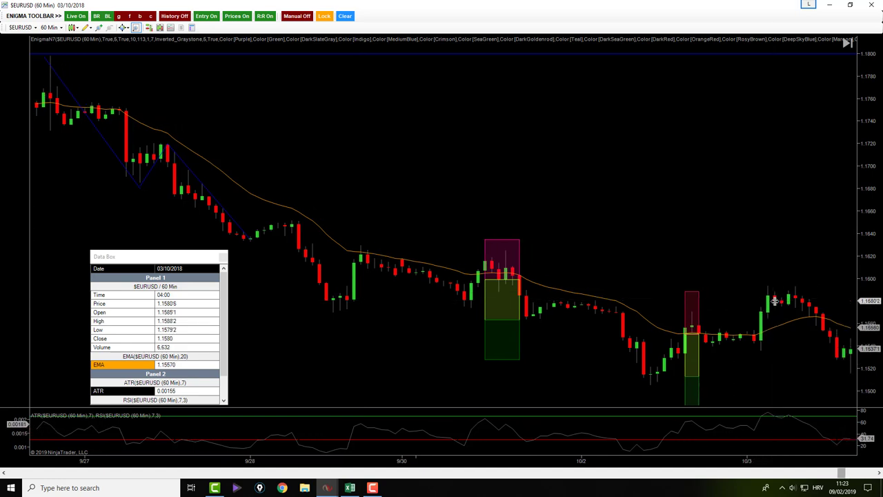
scroll(774, 300, "down", 5)
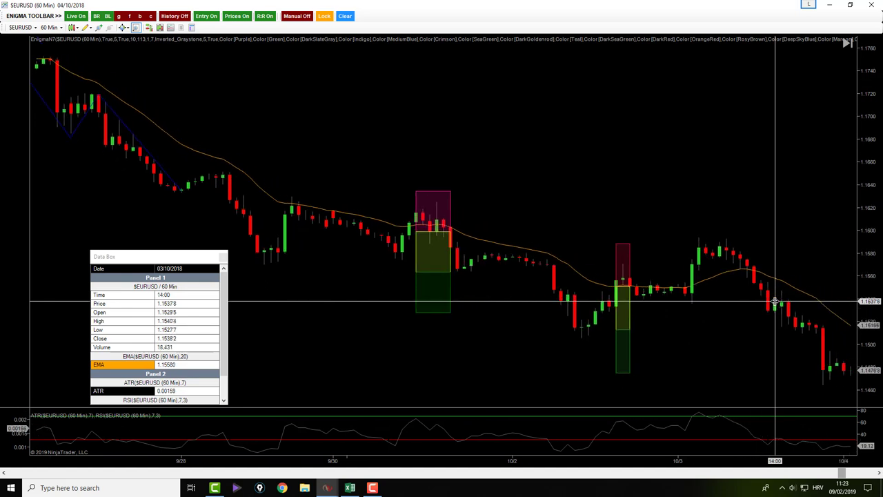
scroll(775, 301, "down", 3)
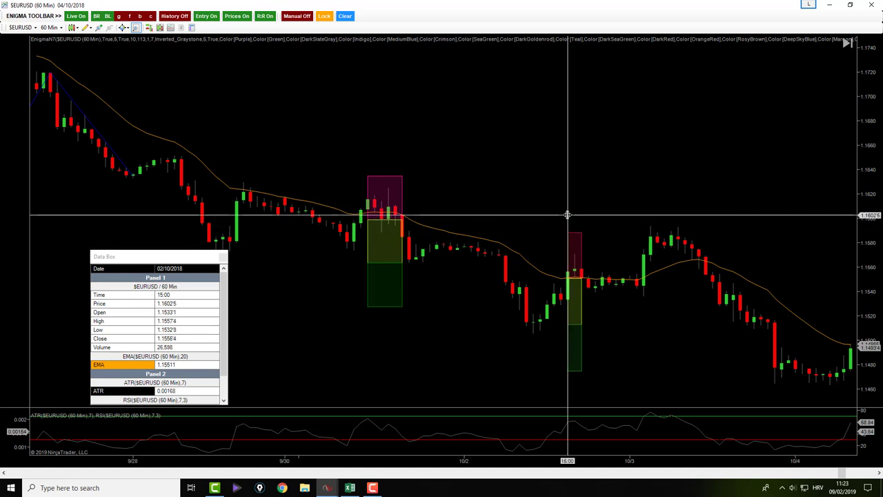
middle_click(596, 365)
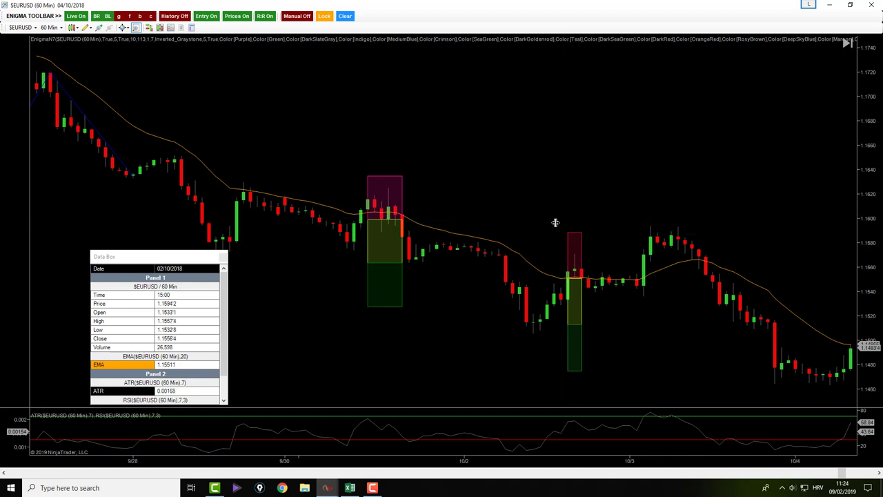
scroll(560, 221, "down", 3)
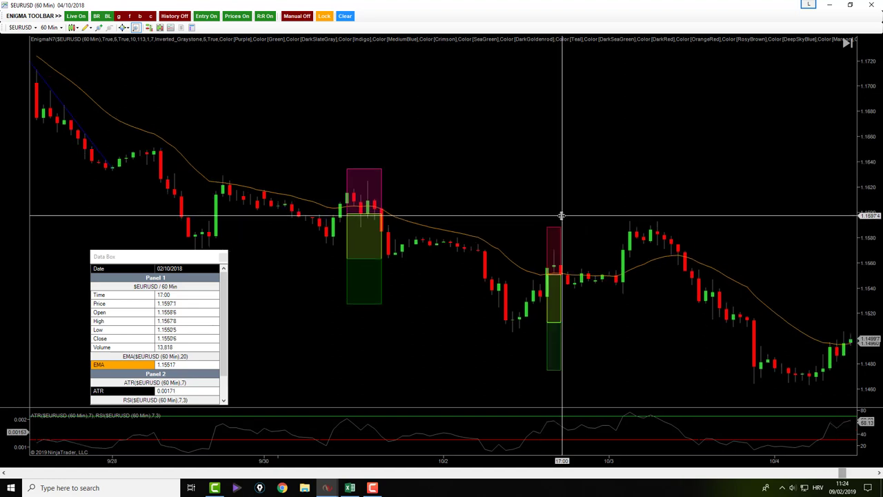
scroll(694, 329, "down", 5)
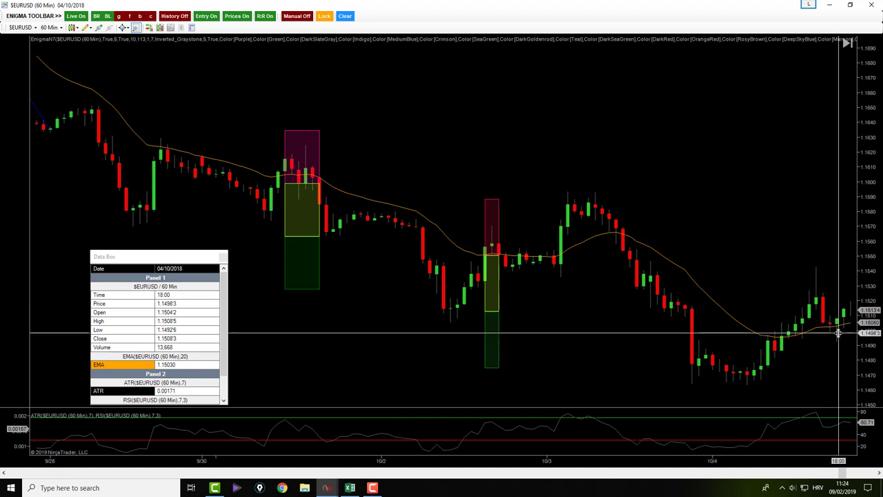
scroll(837, 333, "right", 5)
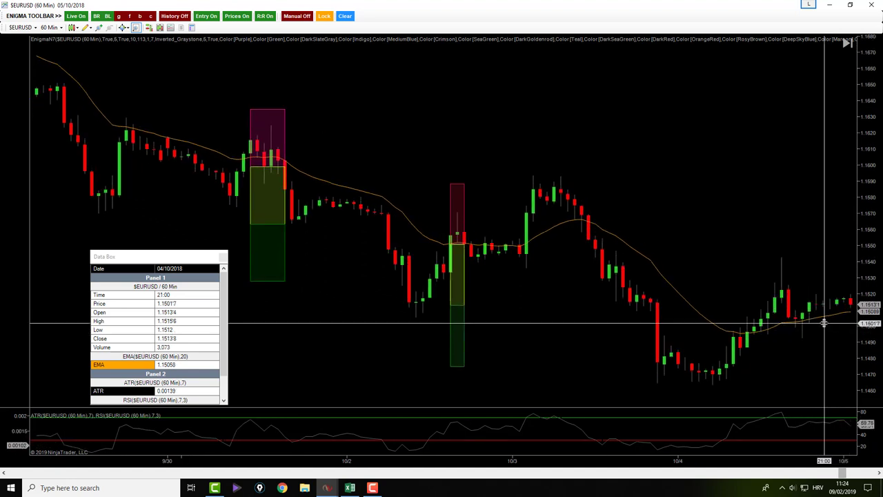
scroll(824, 323, "right", 2)
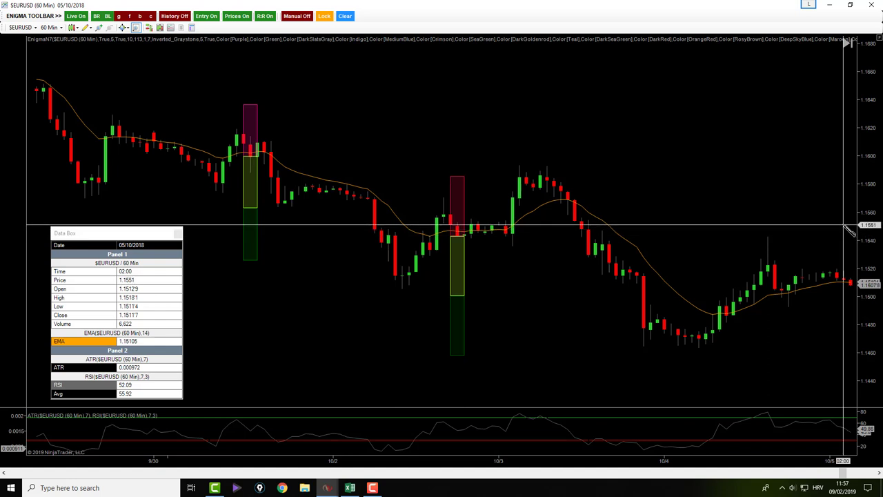
Draw a stop rectangle from about 1.1552 to 1.1508 at the 05/10/2018 02:00 candle and stack two same-sized copies below it
left_click_drag(847, 225, 859, 283)
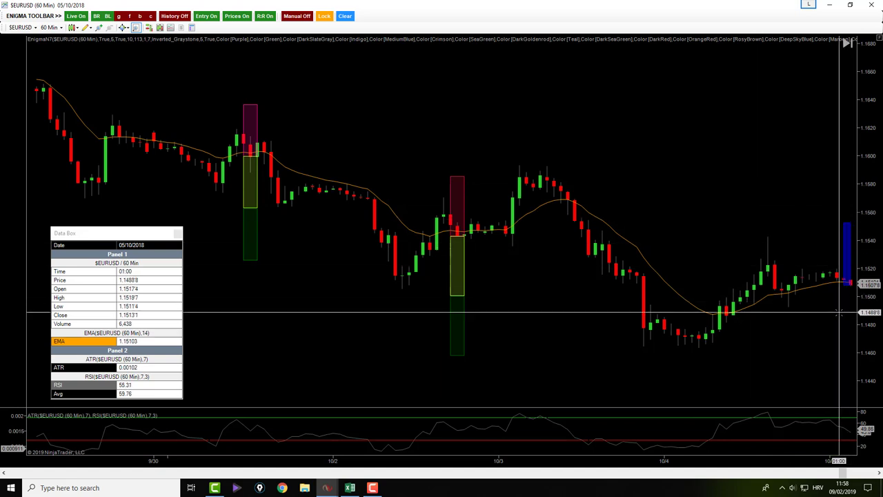
left_click_drag(848, 262, 848, 319)
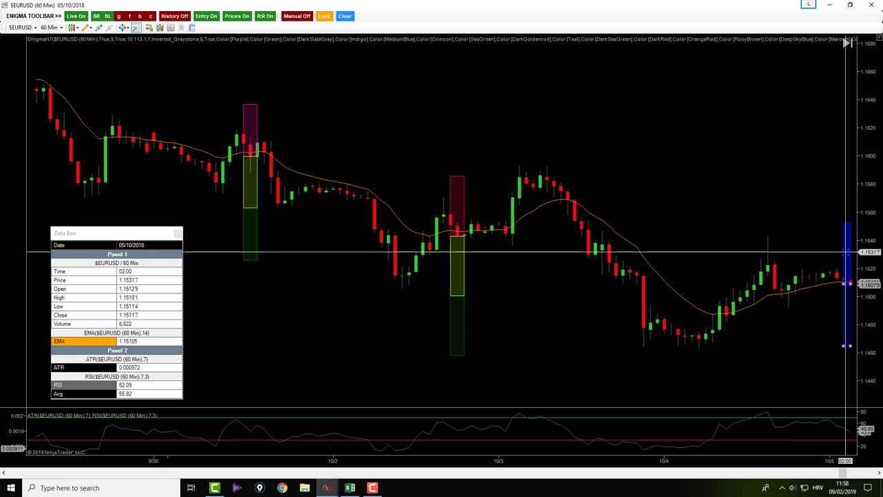
Give the lowest of the three blue rectangles a Chartreuse outline and a green area fill
double_click(846, 374)
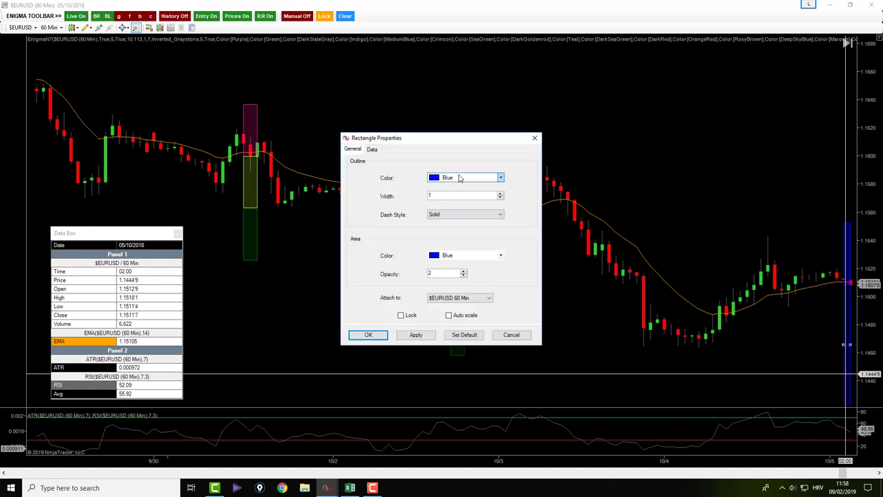
left_click(460, 178)
left_click(460, 227)
left_click(459, 256)
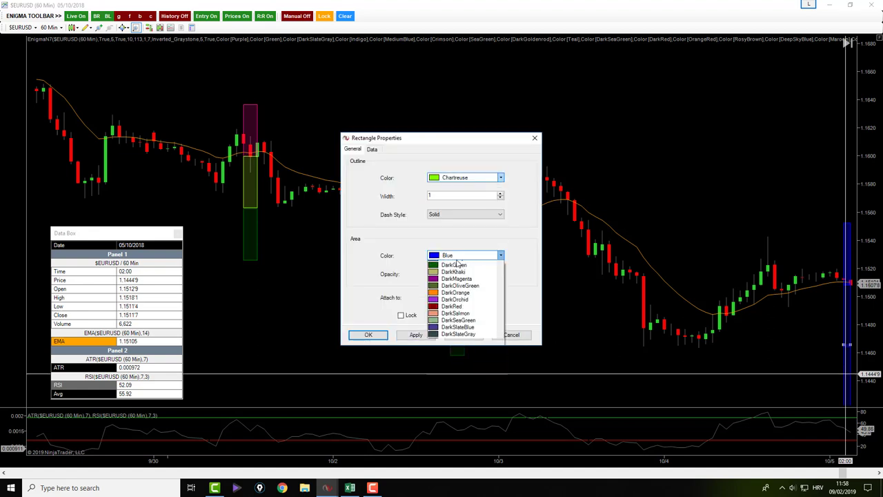
left_click(456, 309)
left_click(416, 335)
left_click(369, 335)
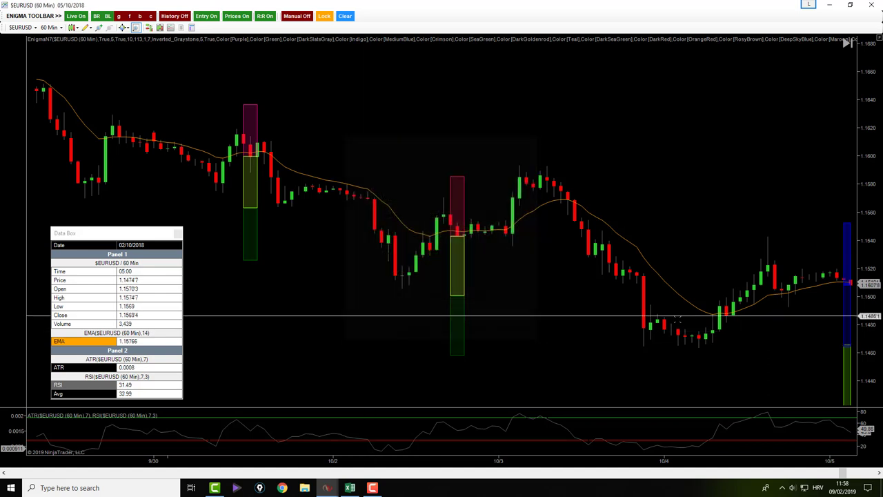
Give the middle blue rectangle at the 05/10/2018 trade a DarkSeaGreen outline and a DarkSeaGreen area fill
double_click(845, 315)
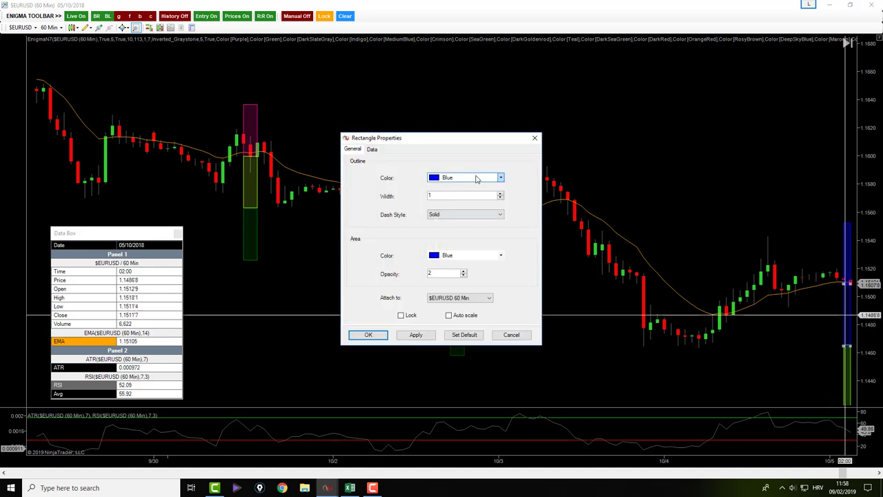
left_click(478, 180)
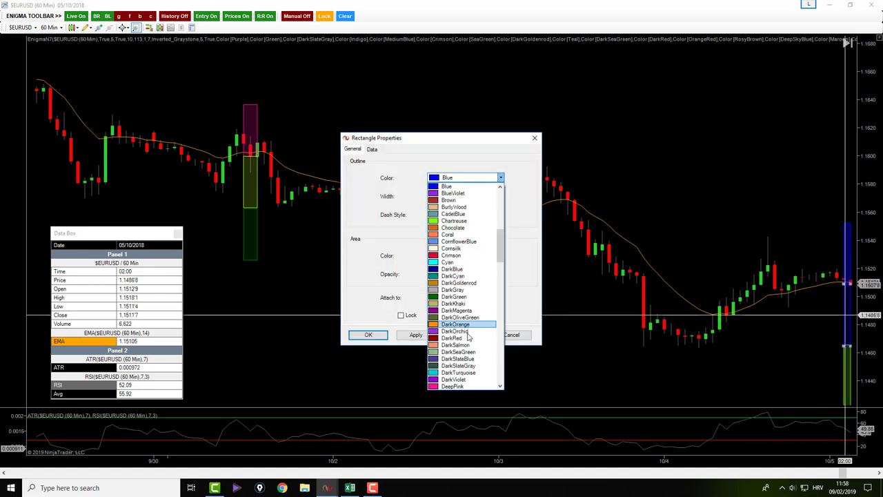
left_click(458, 352)
left_click(478, 256)
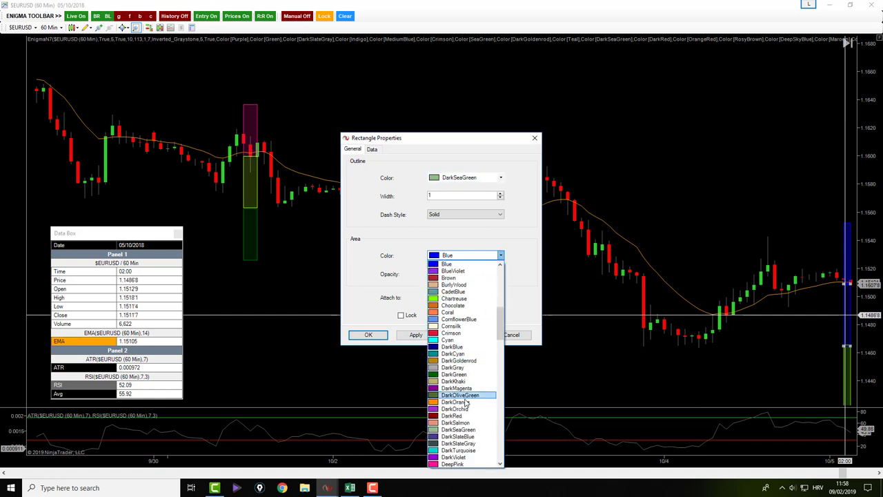
left_click(458, 429)
left_click(368, 335)
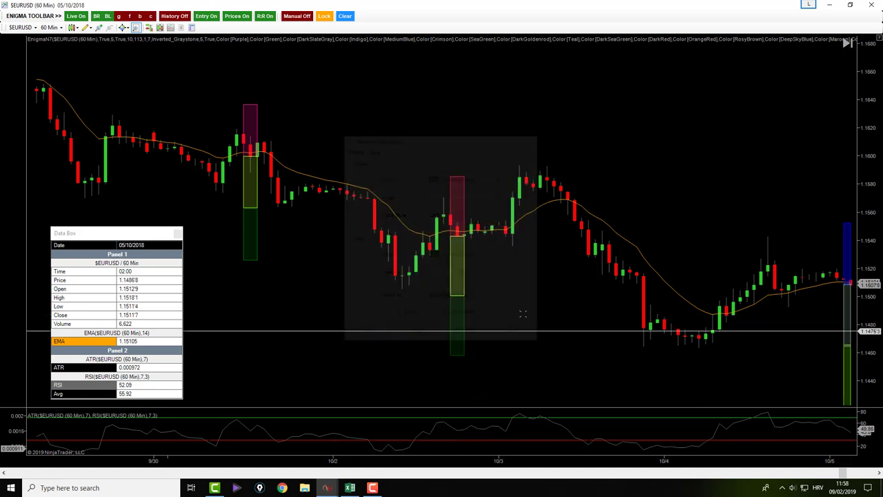
Give the upper blue stop rectangle at the 05/10/2018 trade a Crimson outline and a Crimson area fill
double_click(843, 254)
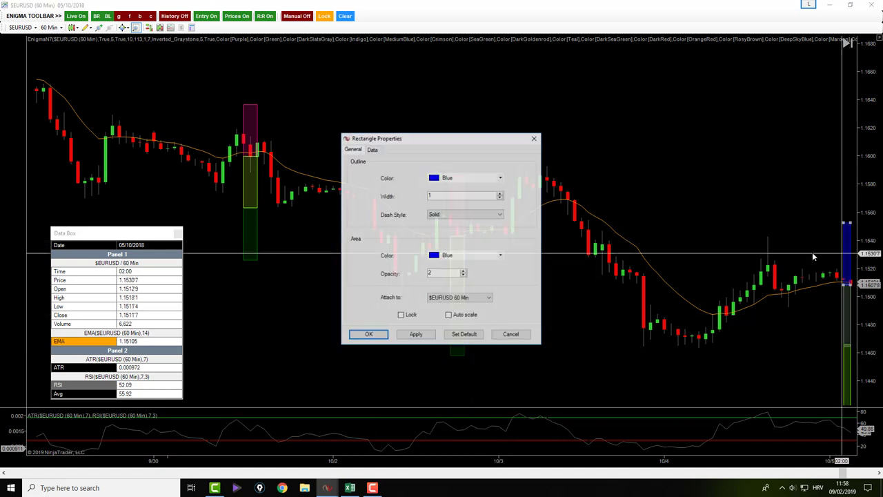
left_click(473, 177)
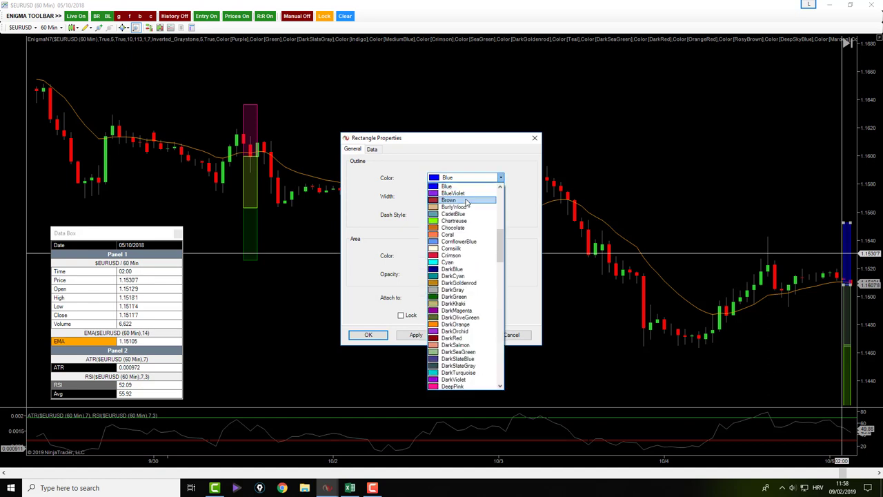
left_click(471, 257)
left_click(467, 255)
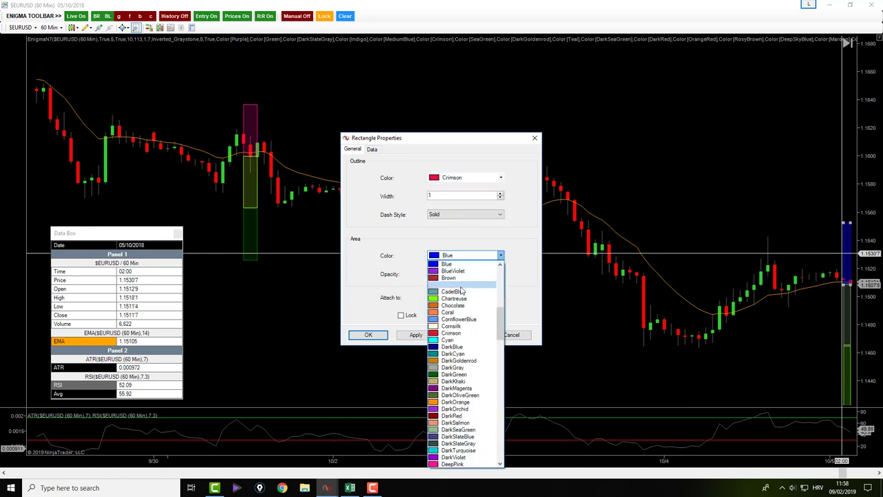
left_click(456, 334)
left_click(368, 334)
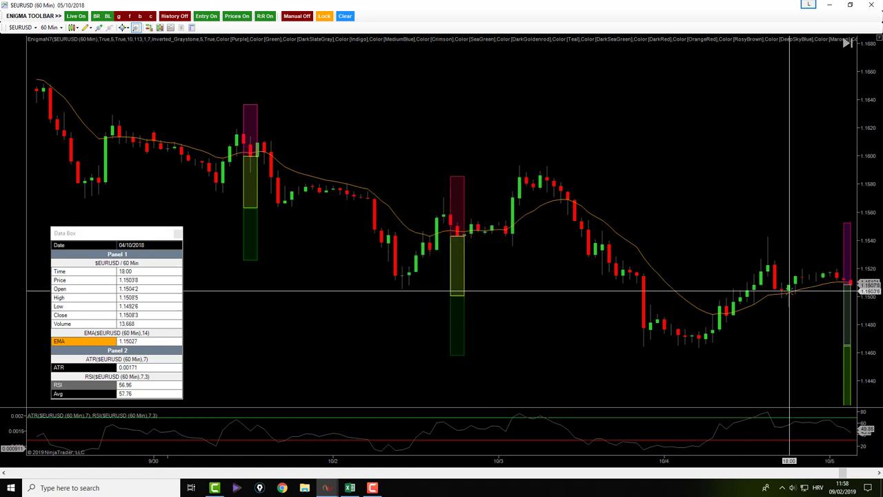
Advance the chart bar by bar from 5 to 8 October 2018, examining price against the trade's stop and target rectangles
scroll(784, 228, "down", 5)
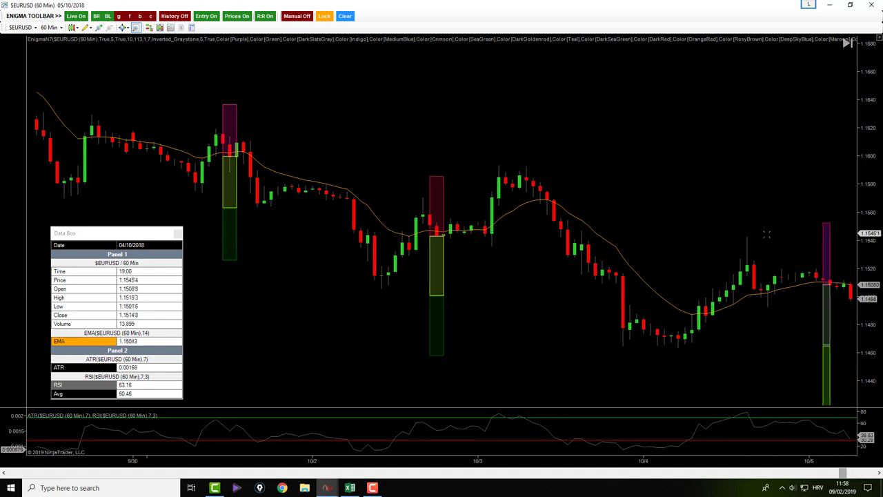
scroll(771, 315, "down", 3)
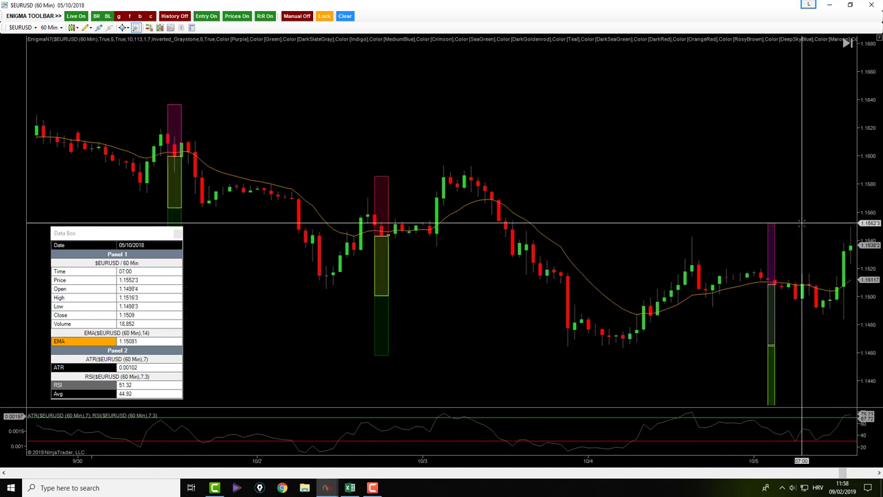
scroll(802, 223, "down", 5)
scroll(802, 223, "down", 6)
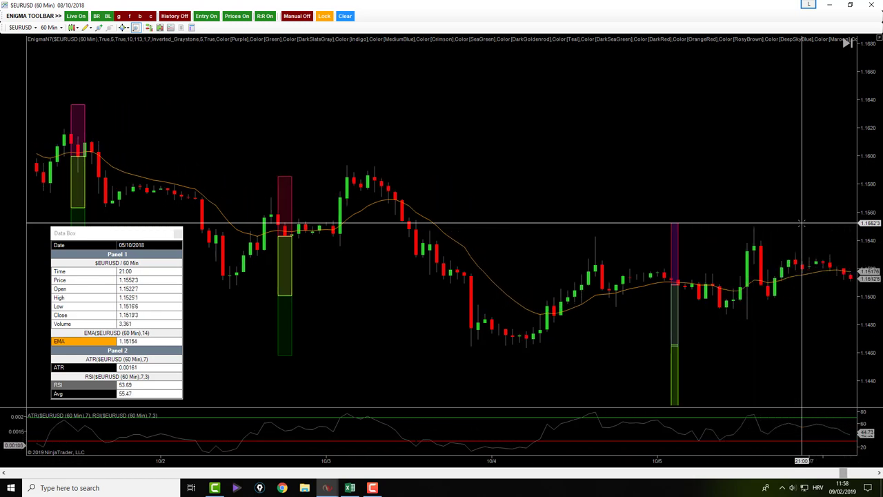
scroll(802, 223, "down", 2)
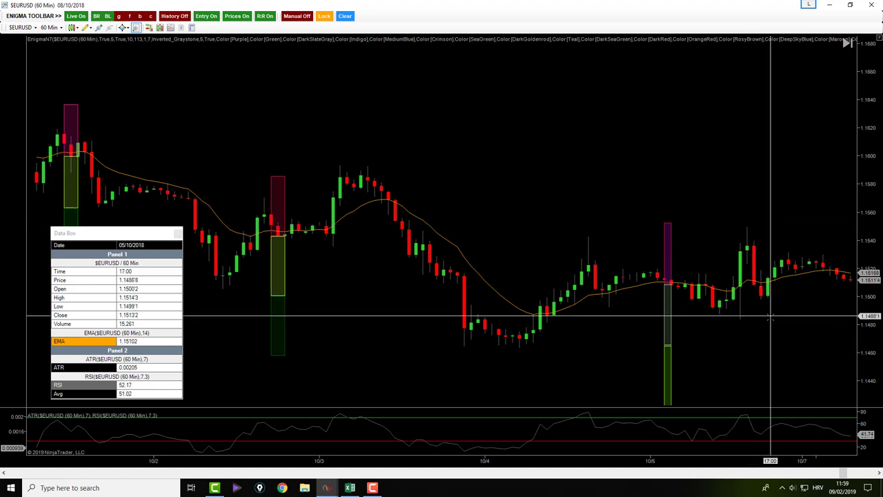
scroll(770, 319, "down", 2)
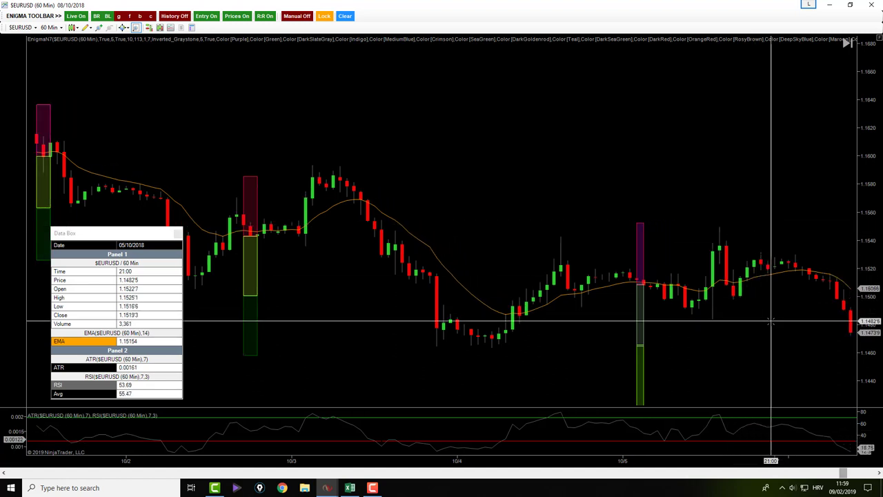
scroll(770, 322, "down", 1)
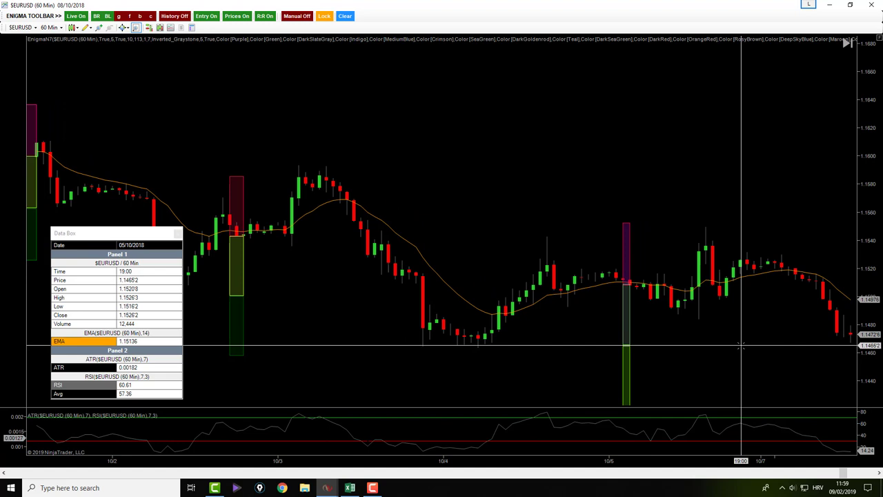
Mark the entry level with a blue horizontal line at about 1.1509 and advance the chart bar by bar to 10 October 2018
scroll(741, 347, "down", 1)
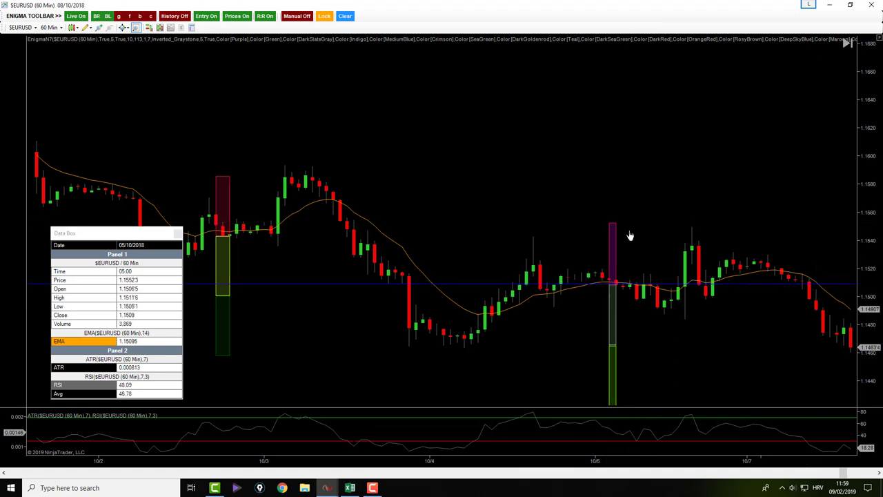
scroll(643, 283, "down", 1)
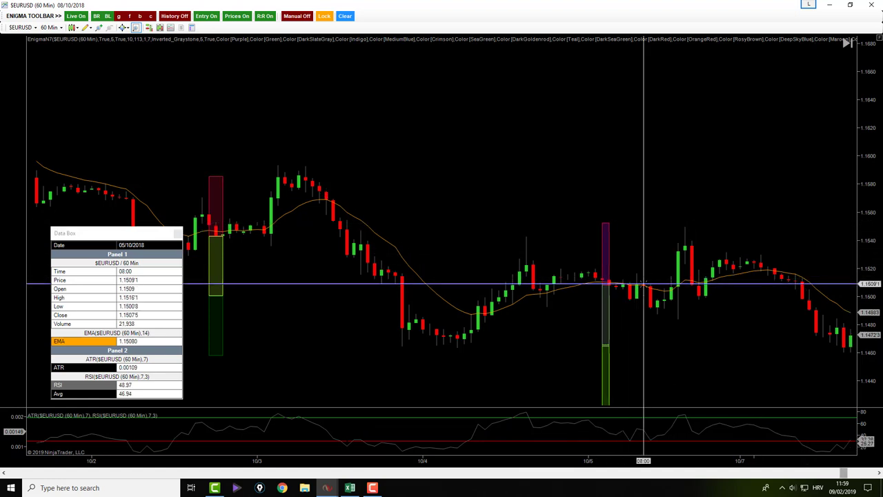
scroll(643, 282, "down", 7)
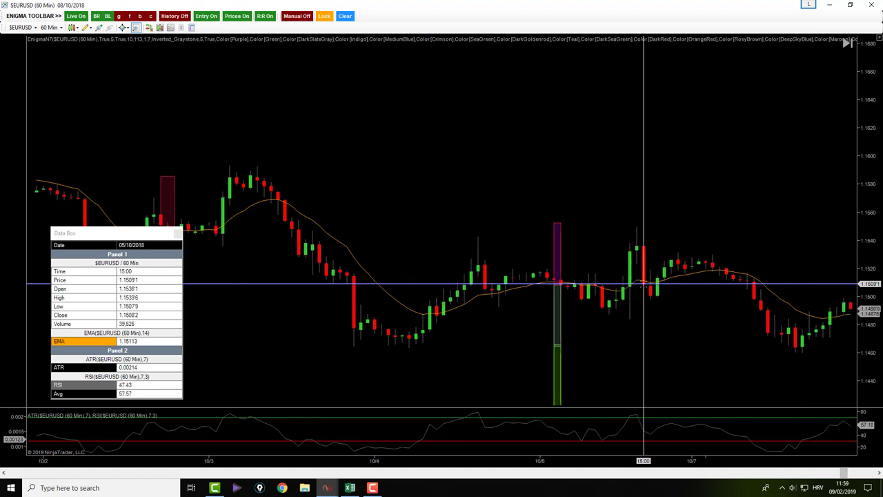
scroll(643, 283, "down", 8)
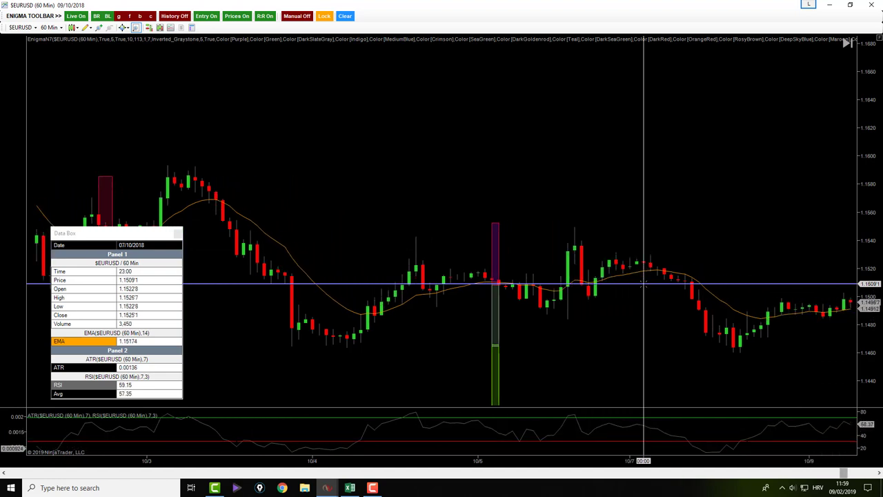
scroll(643, 283, "down", 7)
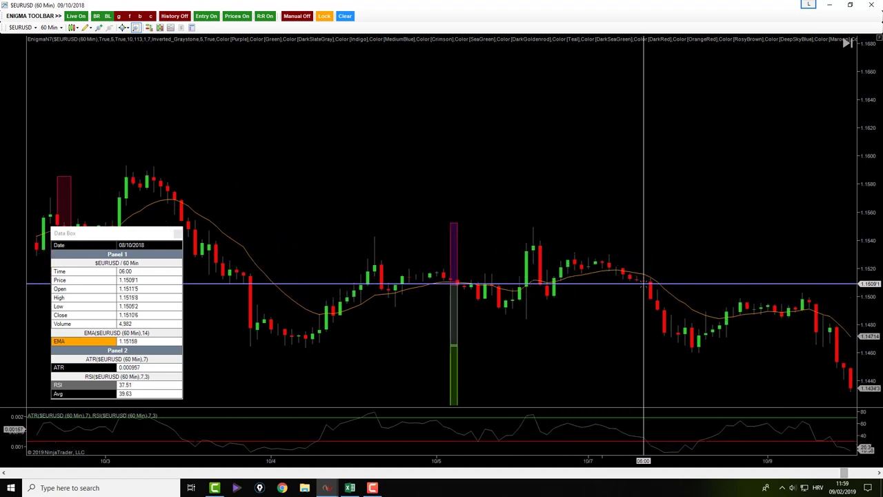
scroll(871, 287, "down", 5)
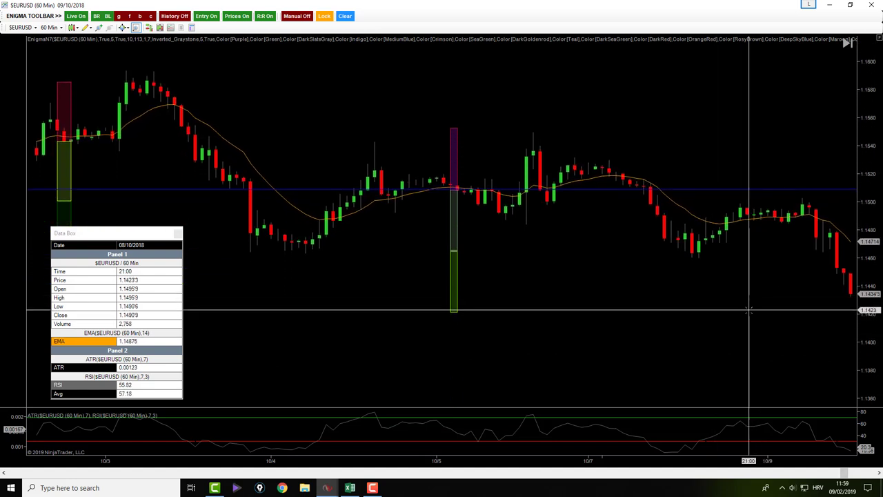
scroll(749, 314, "down", 5)
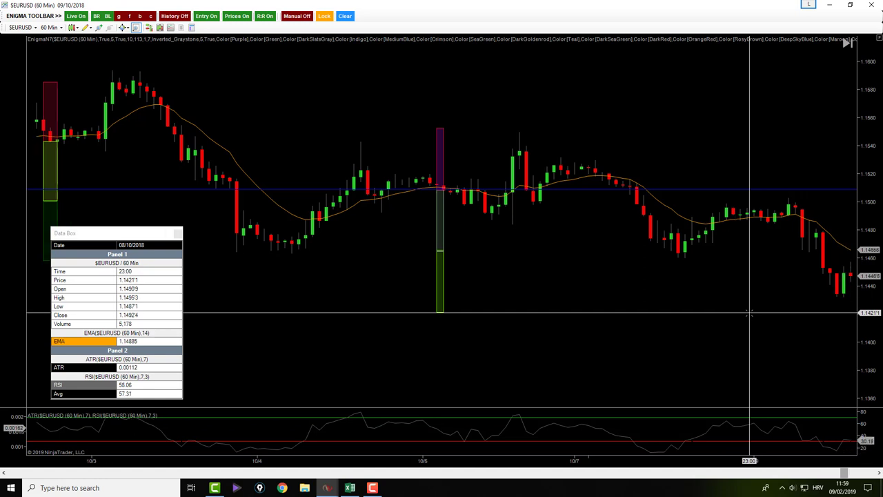
scroll(748, 314, "down", 6)
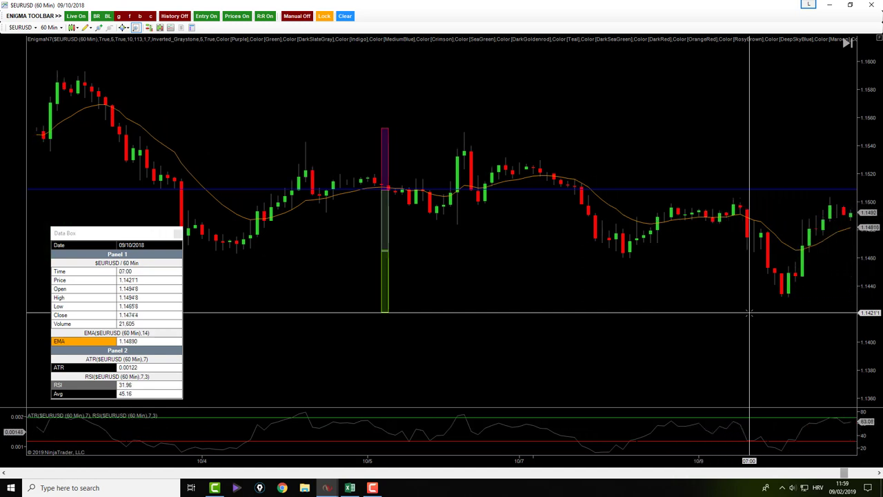
scroll(749, 313, "down", 1)
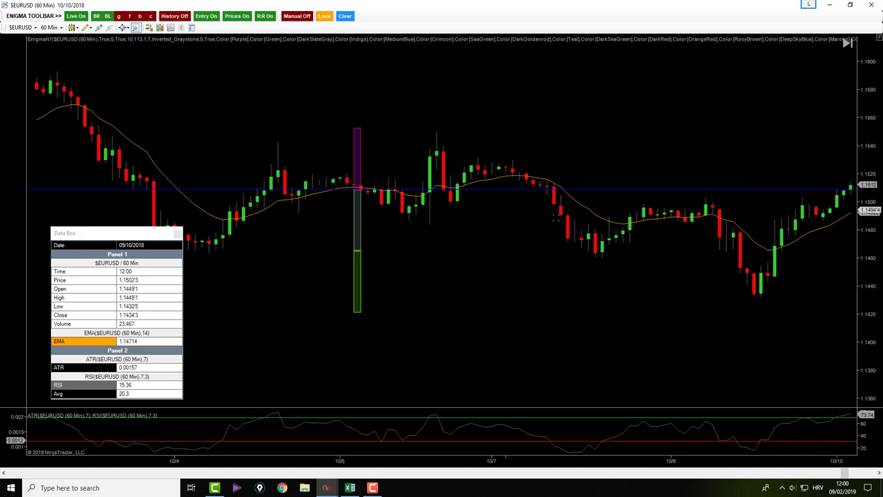
Bring up the trendsystem testing workbook in Excel and arrange its window and the chart's Data Box so both can be read together
left_click_drag(151, 239, 145, 243)
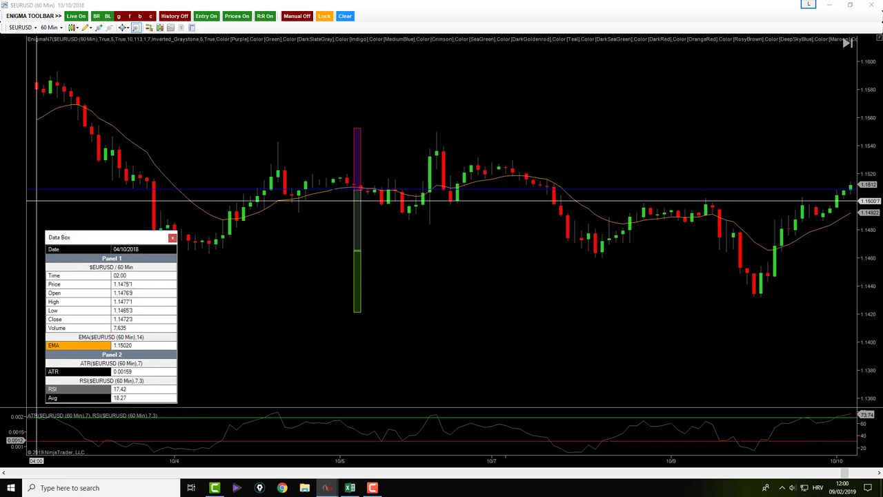
key("alt+Tab")
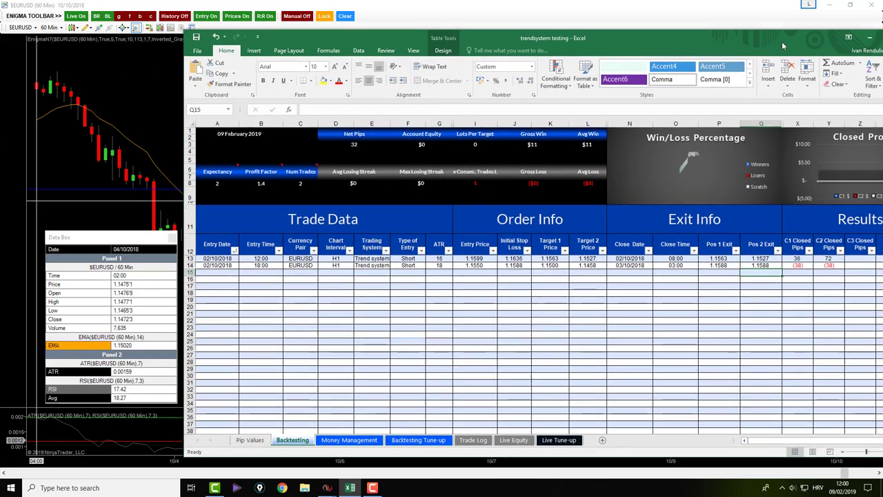
left_click_drag(782, 41, 611, 42)
left_click_drag(119, 248, 758, 74)
left_click_drag(535, 38, 519, 39)
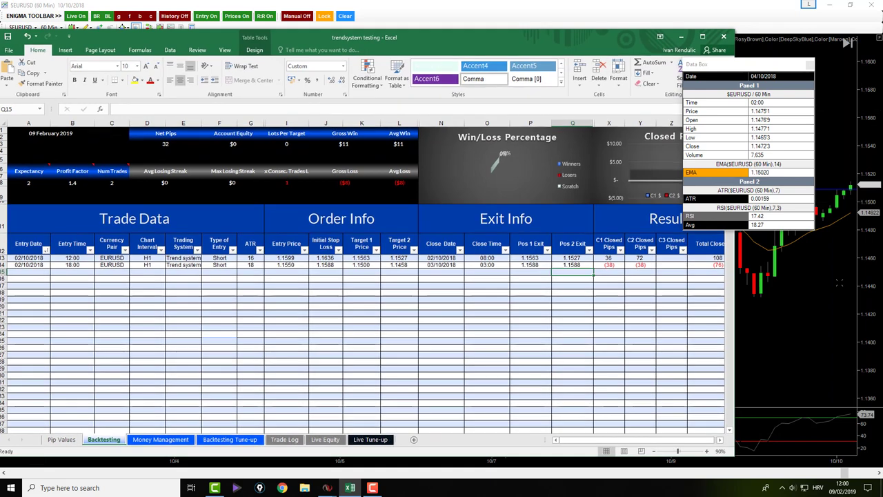
Return to the EURUSD chart and step it back to the 5 October 2018 entry candle, checking the entry line
key("alt+Tab")
scroll(523, 333, "up", 5)
scroll(523, 333, "up", 3)
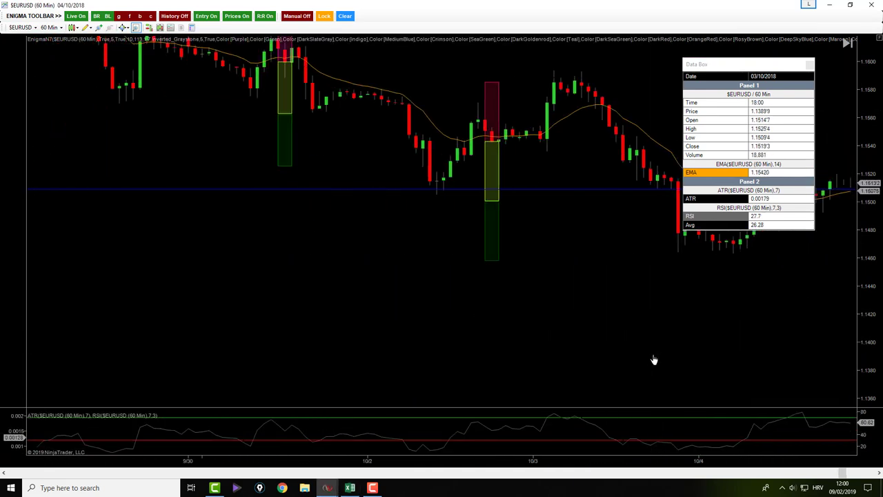
left_click(350, 488)
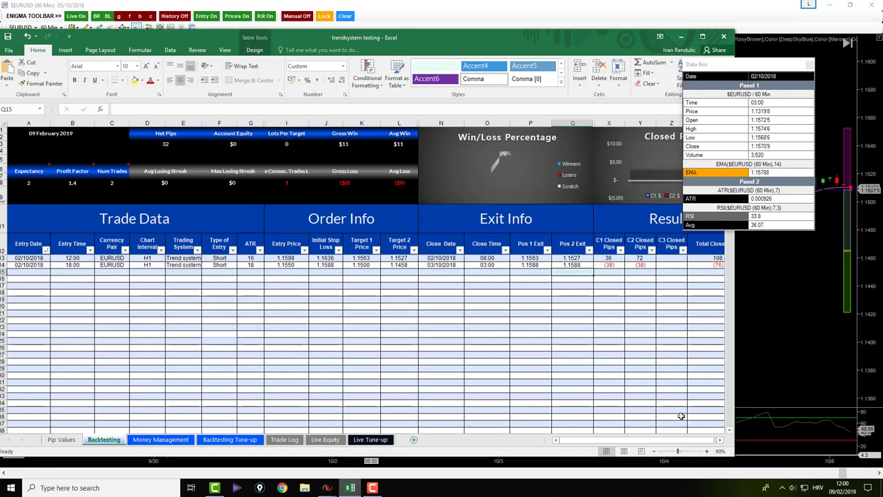
left_click(835, 193)
left_click(835, 189)
left_click_drag(836, 190, 835, 189)
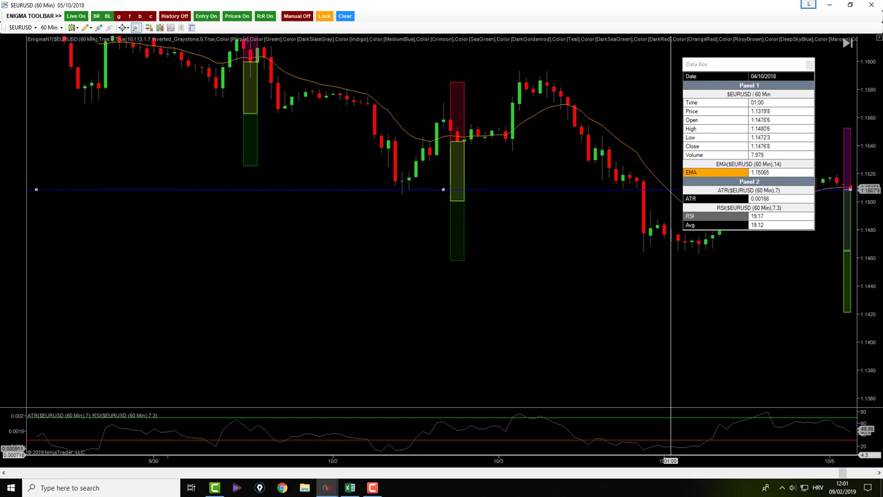
Check the entry candle's date on the chart and enter 05-10-18 as the Entry Date in row 15 of the Backtesting sheet
left_click(350, 488)
left_click(11, 273)
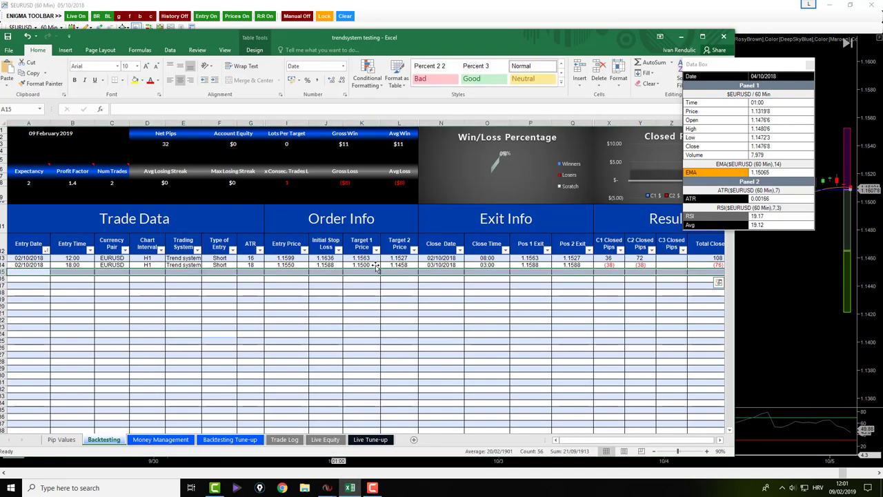
left_click(851, 102)
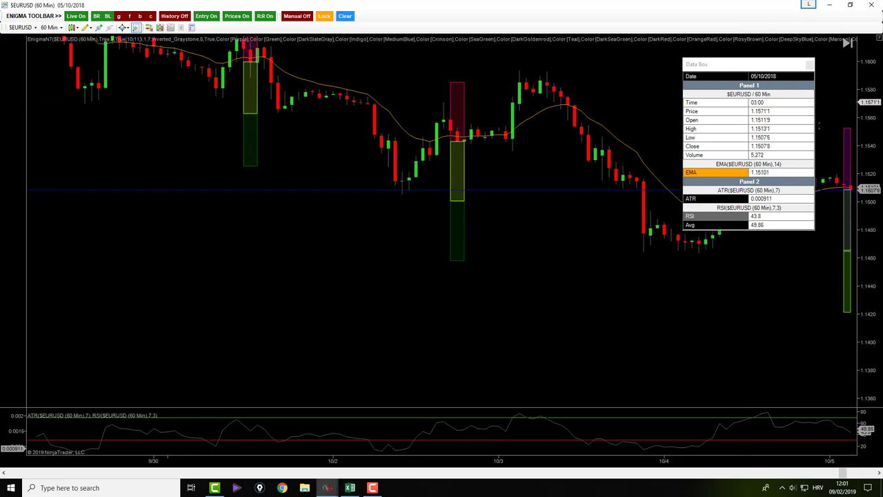
left_click(350, 487)
left_click(24, 276)
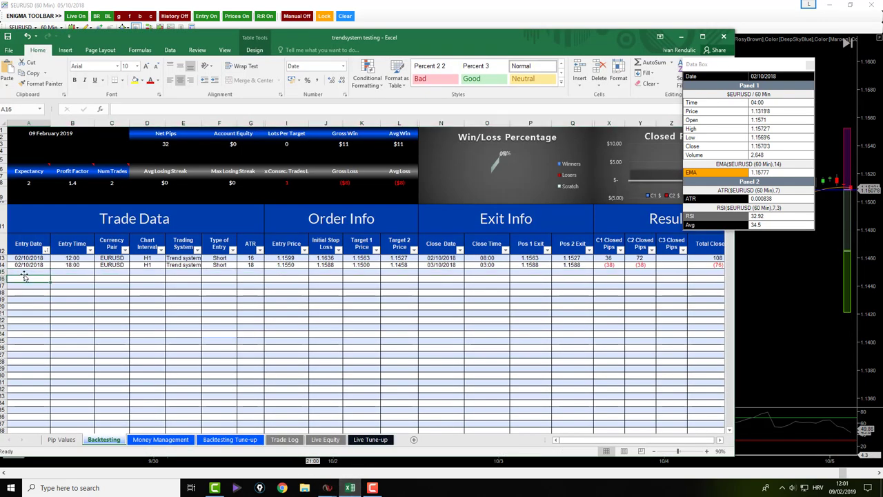
type("05")
type("-10-18")
key("Tab")
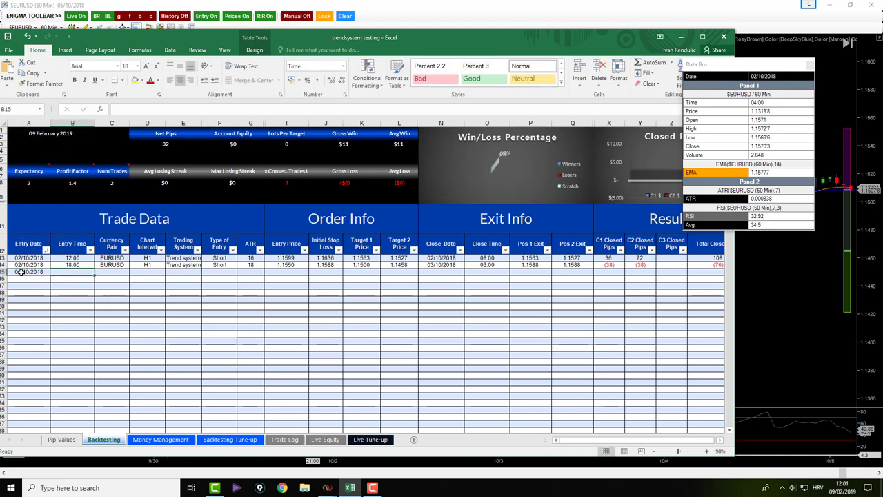
Check the entry candle's time on the chart and enter 3:00 as the Entry Time in row 15
left_click(849, 105)
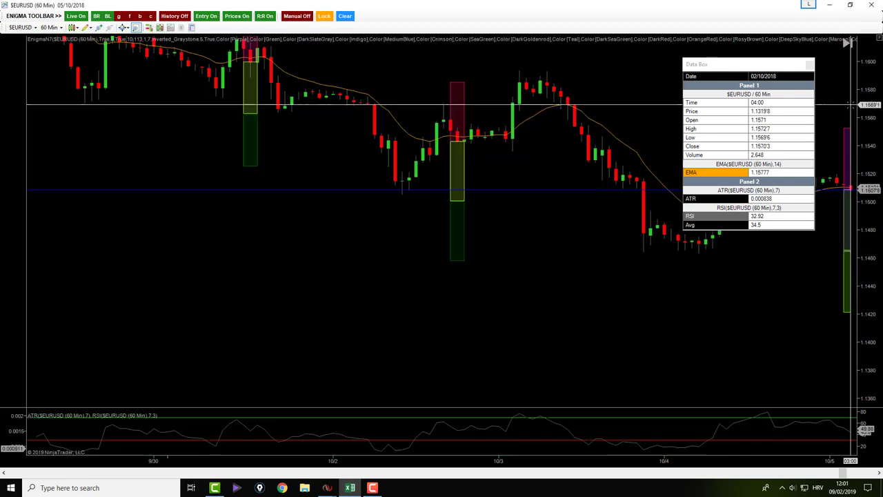
key("alt+Tab")
type("3")
key("Tab")
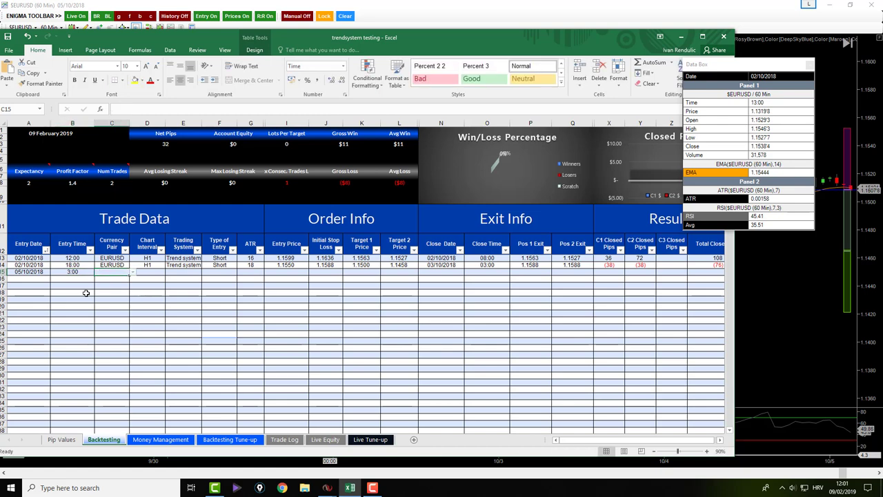
Fill row 15's trade data with currency pair EURUSD, chart interval H1, trading system trend system and entry type short
type("eu")
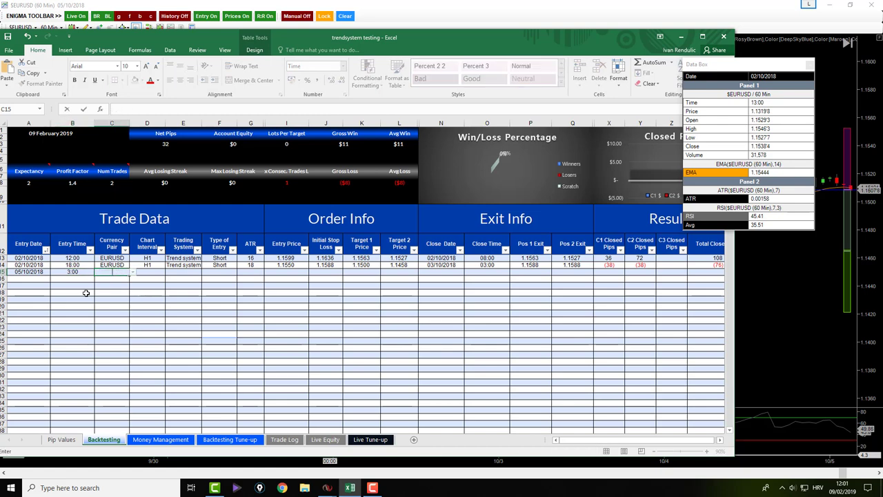
key("Tab")
type("H1")
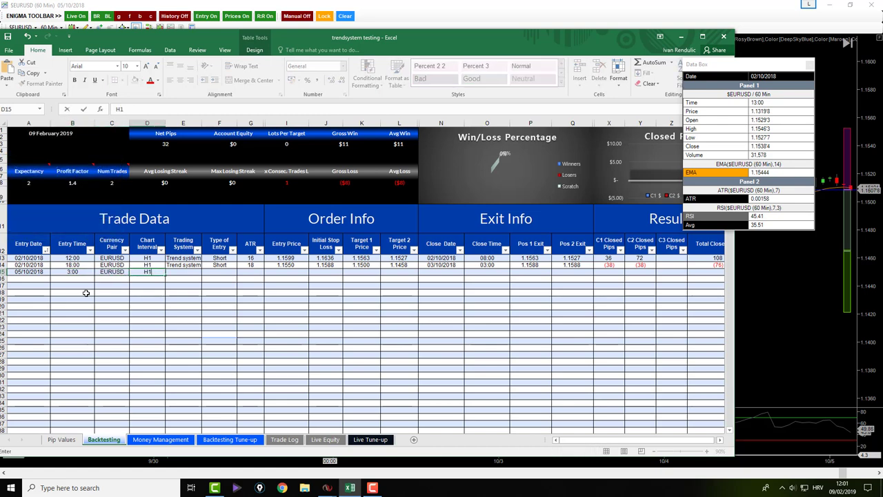
key("Tab")
type("t")
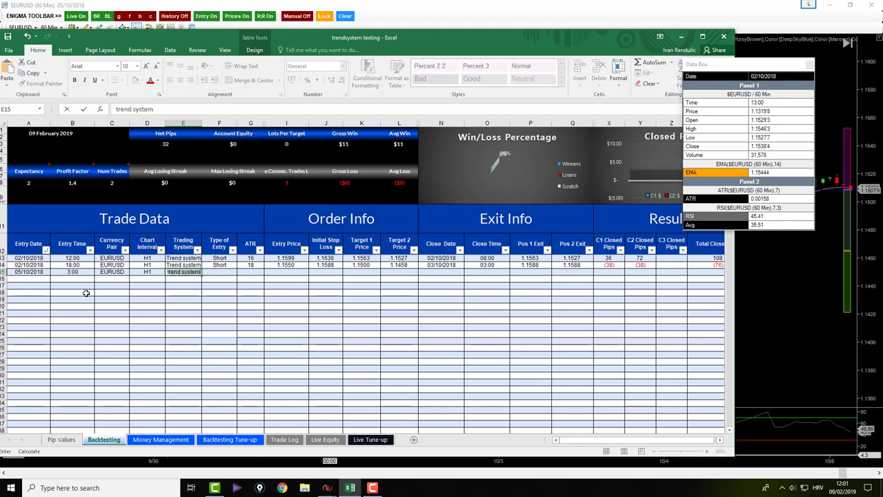
key("Tab")
type("short")
key("Tab")
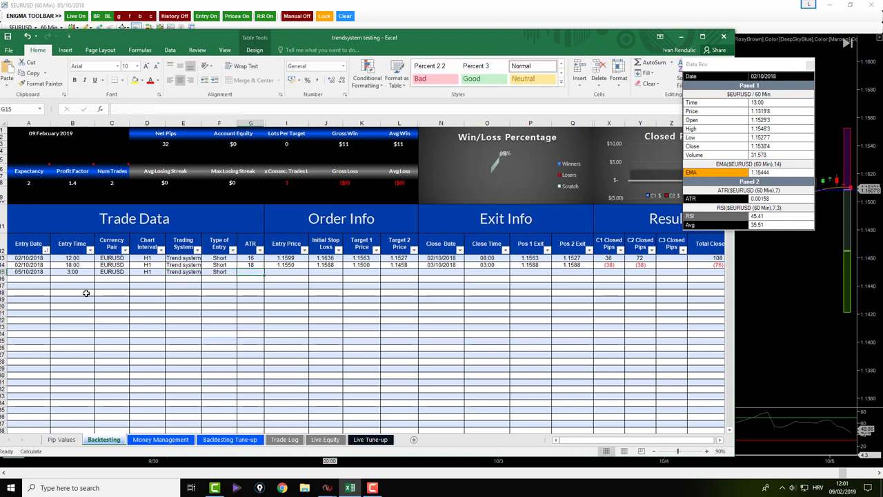
Check the entry candle's ATR on the EURUSD chart and enter 10 as the ATR in row 15
key("alt+Tab")
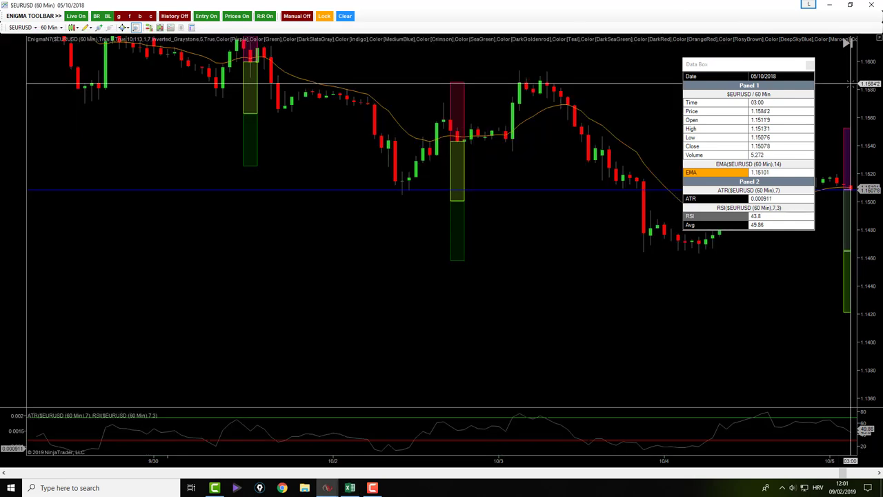
left_click(350, 488)
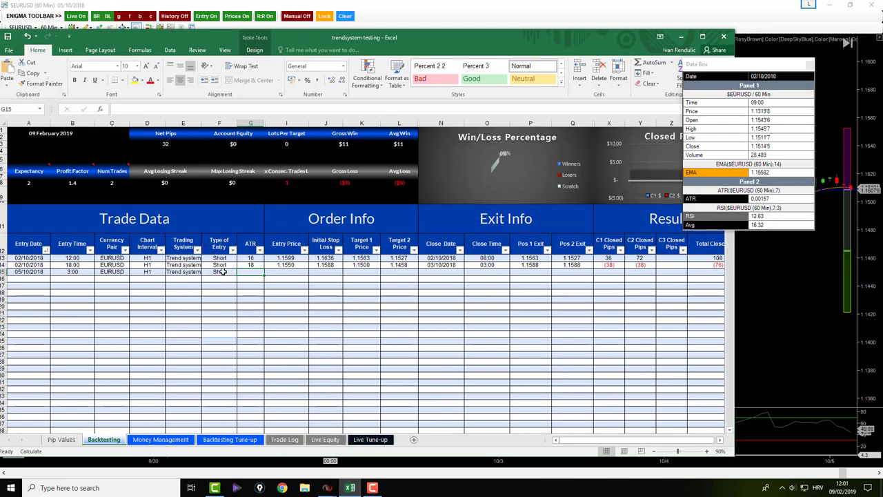
type("10")
key("Tab")
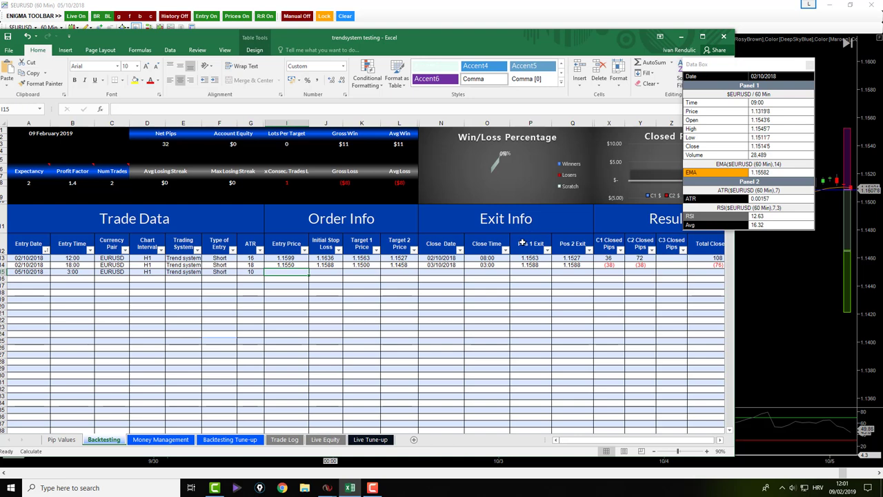
Enter row 15's order info: Entry Price 1.1508, Initial Stop Loss 1.1552, Target 1 Price 1.1465 and Target 2 Price 1.1421
type("1.1505")
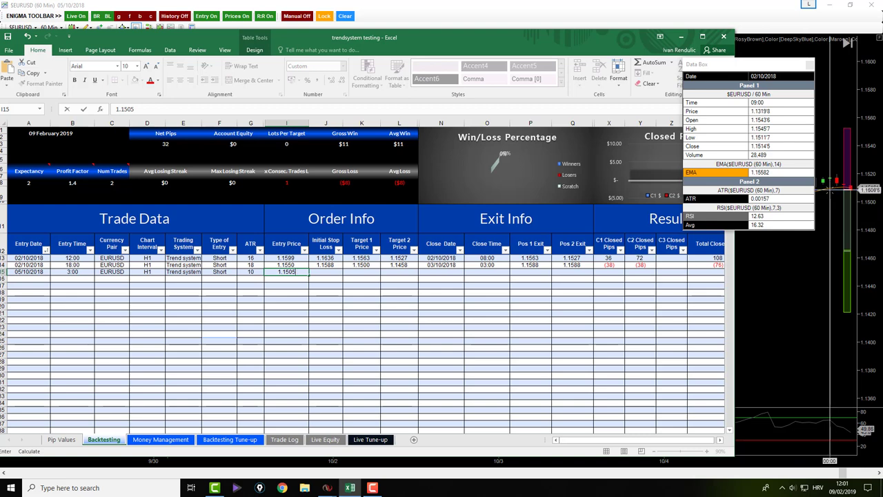
type("8")
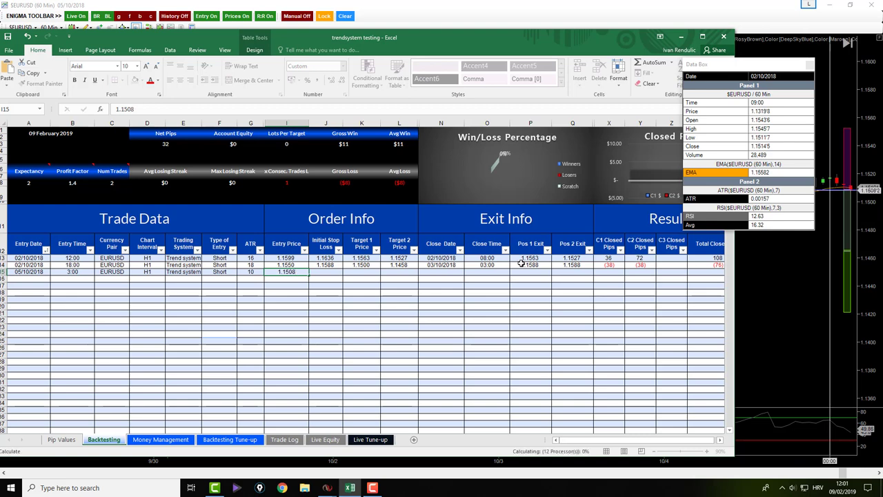
key("Tab")
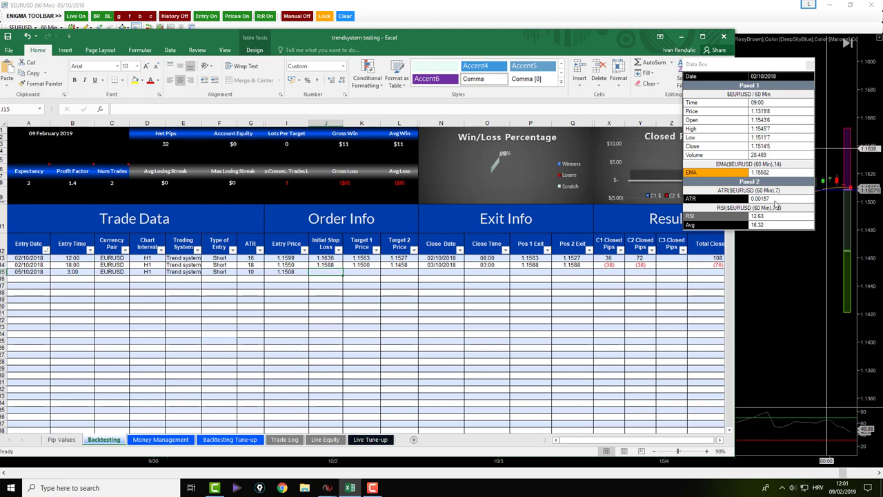
type("1.1552")
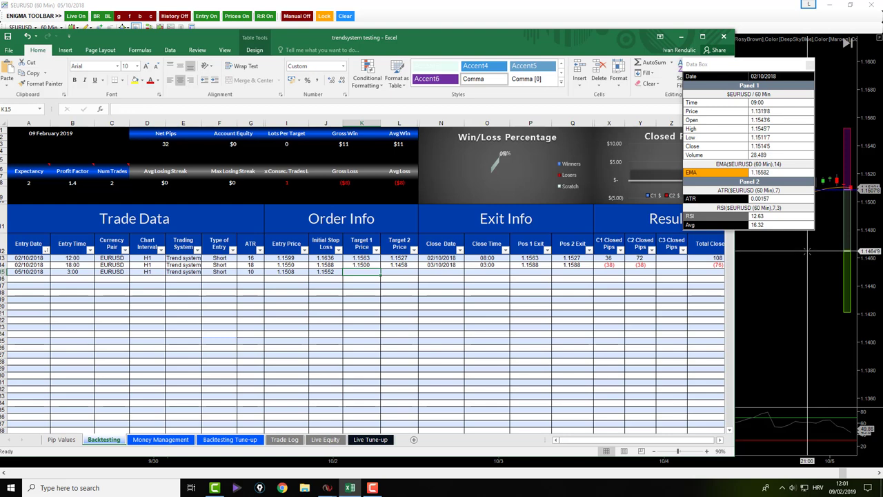
type("1.1465")
key("Tab")
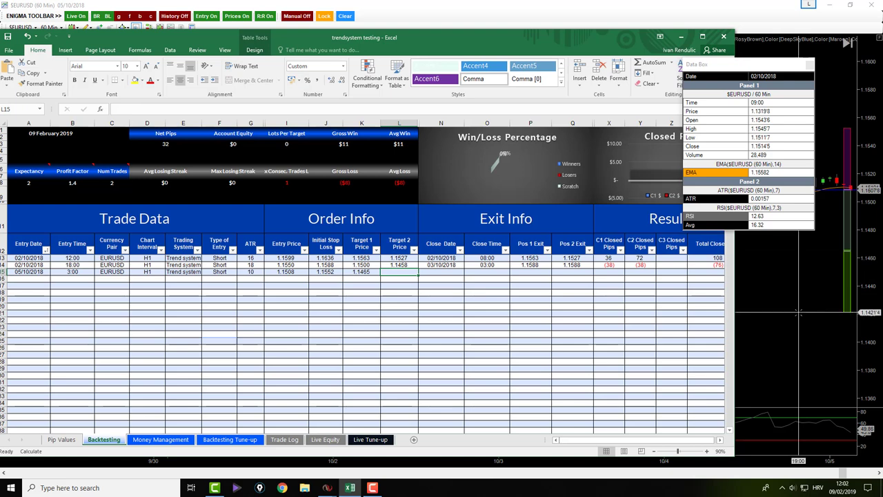
type("1.1421")
key("Tab")
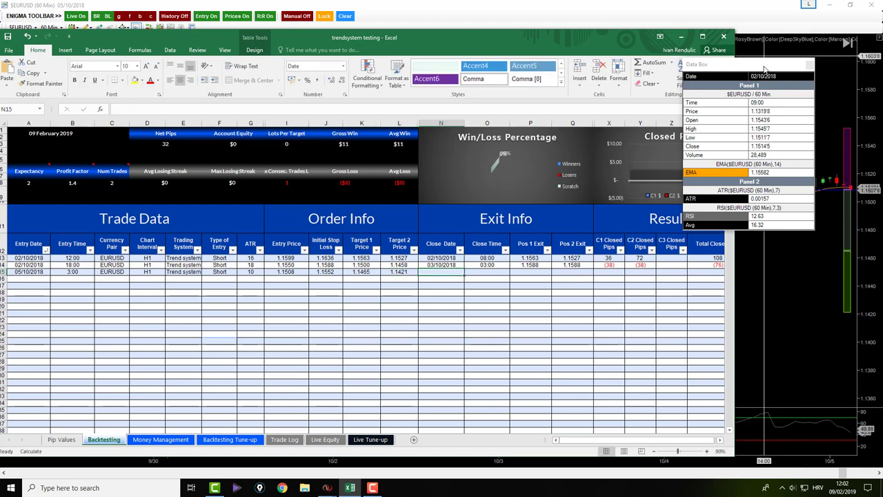
Advance the chart to the trade's exit on 10 October 2018 and log Close Date 10-10-18 and Close Time 1:00 in row 15
left_click(789, 311)
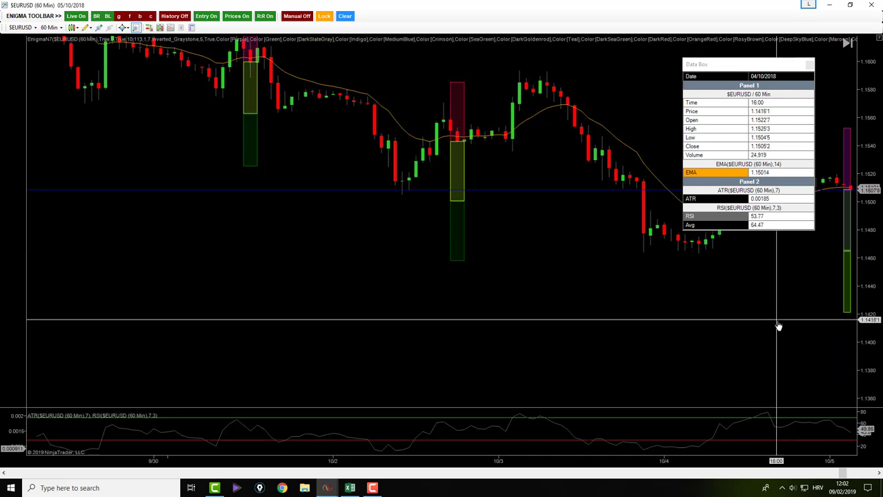
scroll(785, 315, "up", 5)
scroll(715, 339, "down", 10)
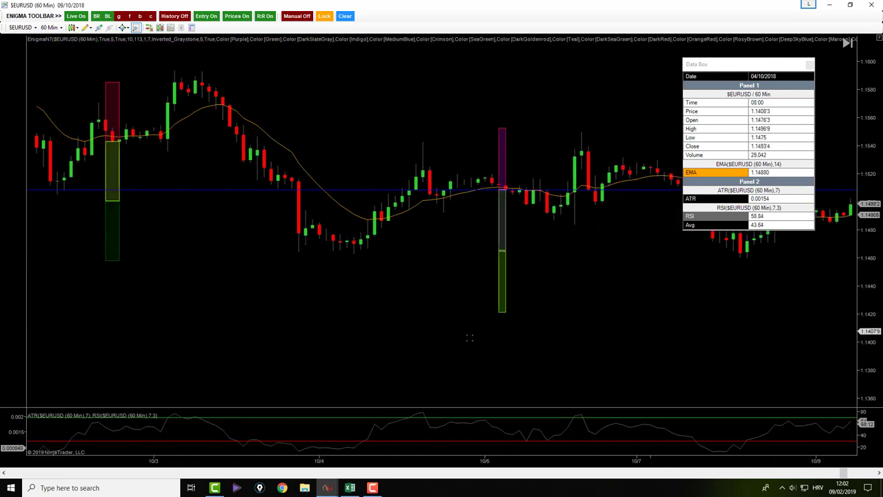
scroll(608, 290, "down", 1)
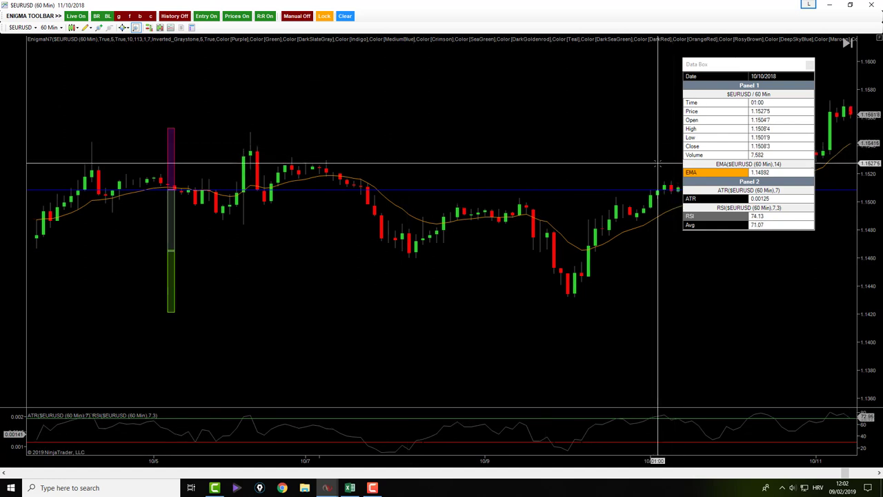
left_click(350, 488)
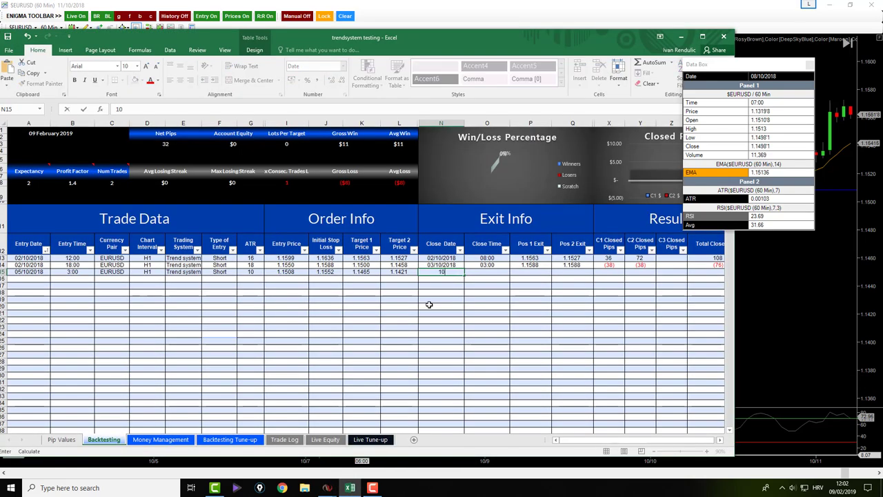
type("10-10-18")
key("Tab")
type("1:")
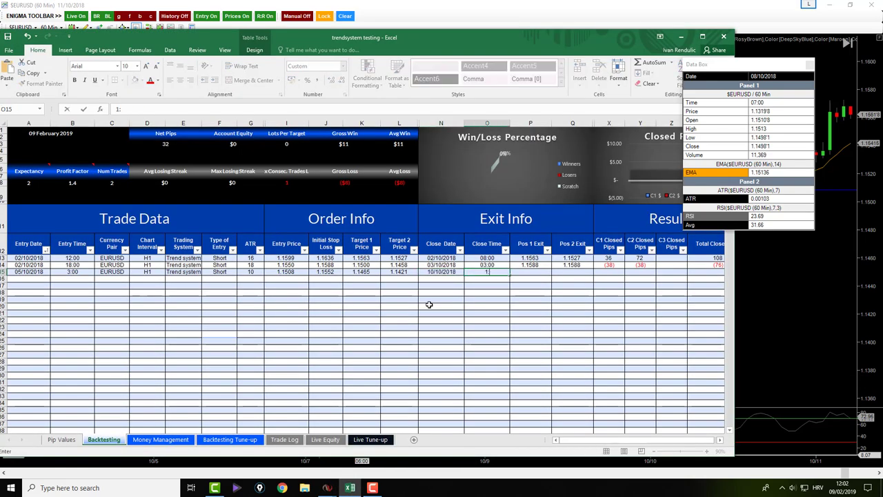
type("00")
key("Tab")
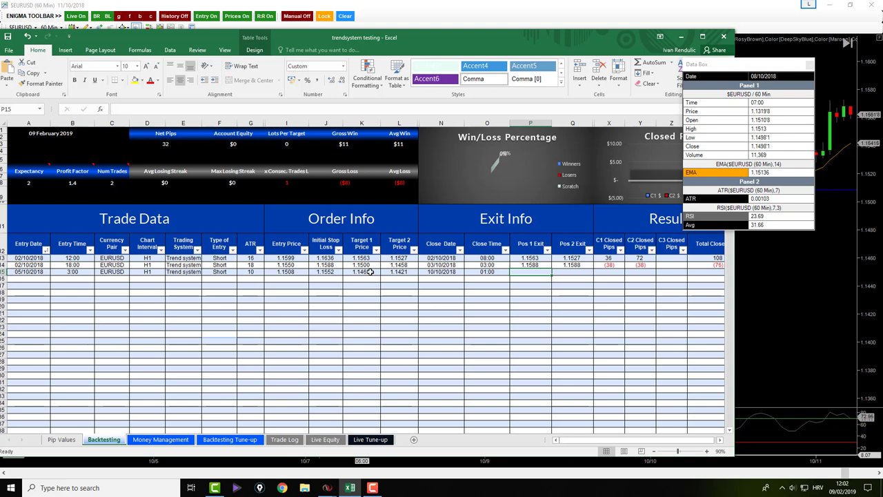
Enter Pos 1 Exit 1.1465 and Pos 2 Exit 1.1508 in row 15, and widen the workbook window to show the full Total Closed Pips column
type("1.1465")
key("Tab")
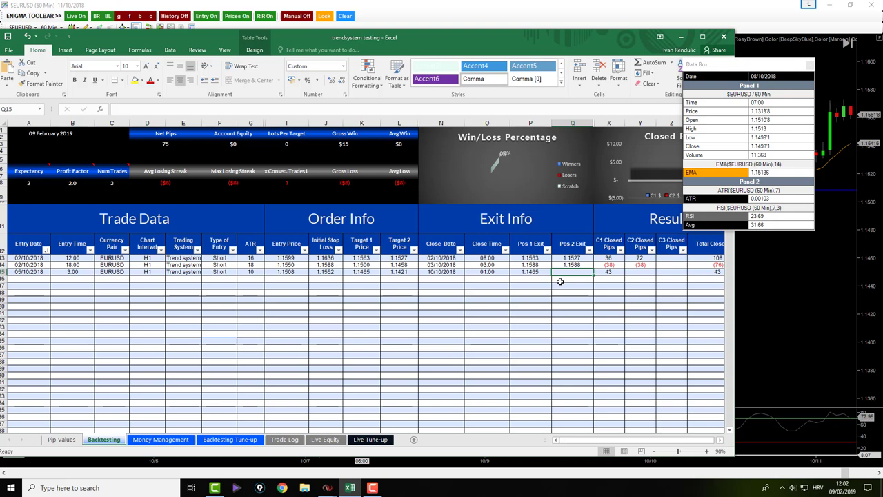
type("1.1508")
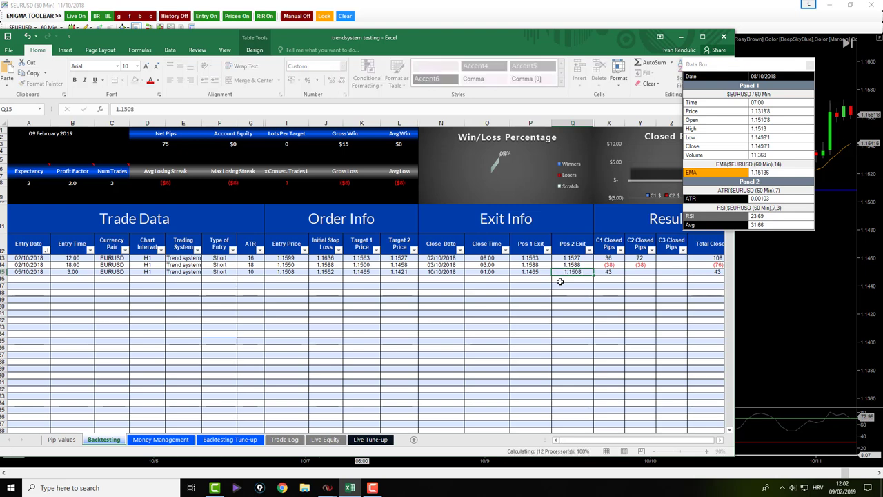
key("Tab")
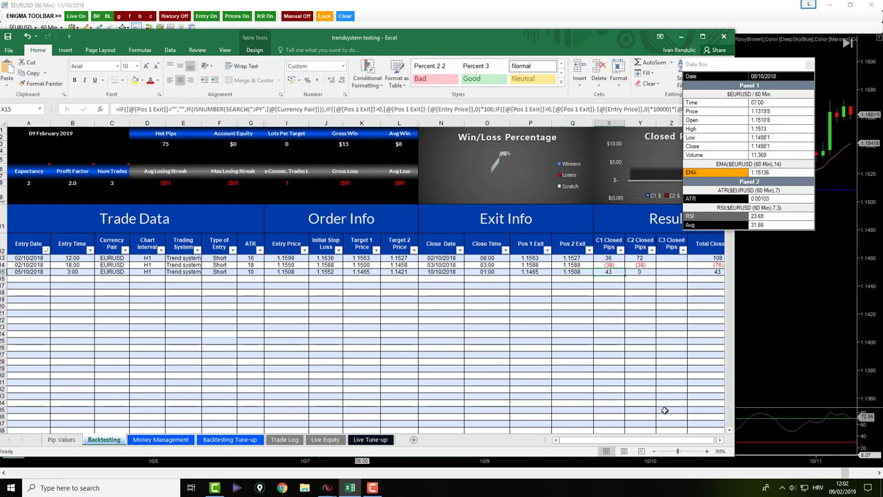
left_click_drag(734, 456, 797, 453)
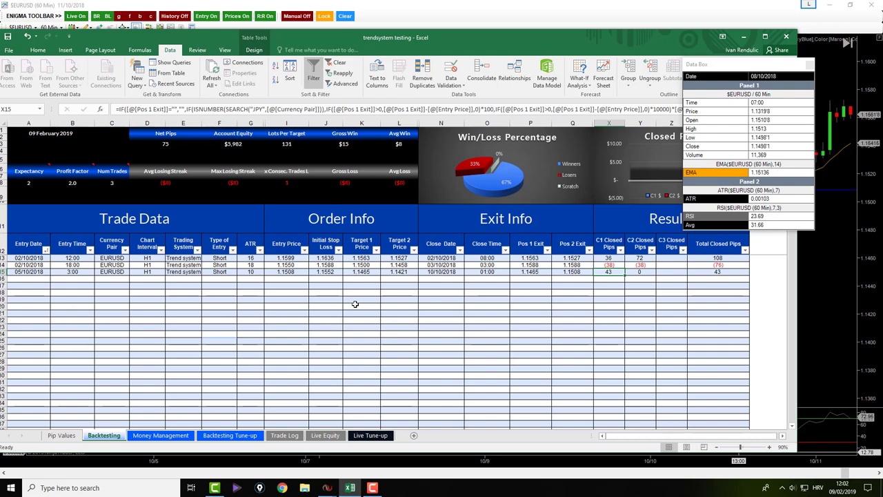
Return to the EURUSD chart and move the Data Box away from the latest candles to the chart's lower-left area
key("super+Down")
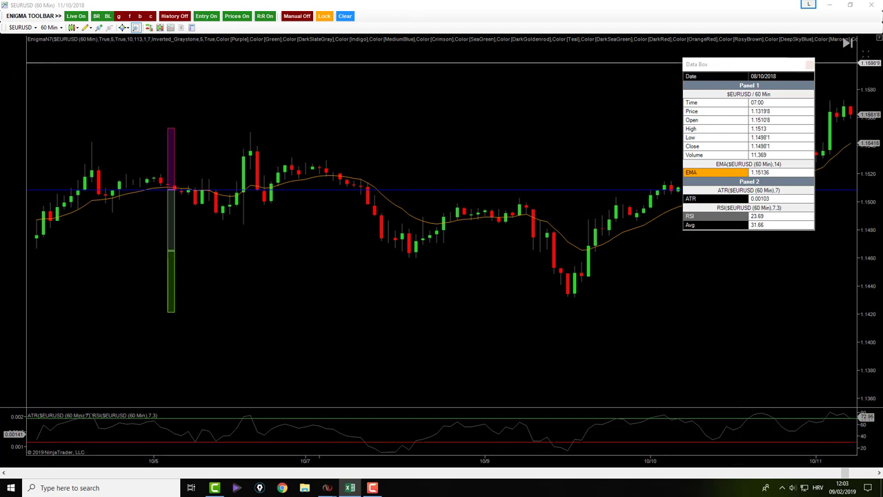
left_click_drag(771, 64, 121, 254)
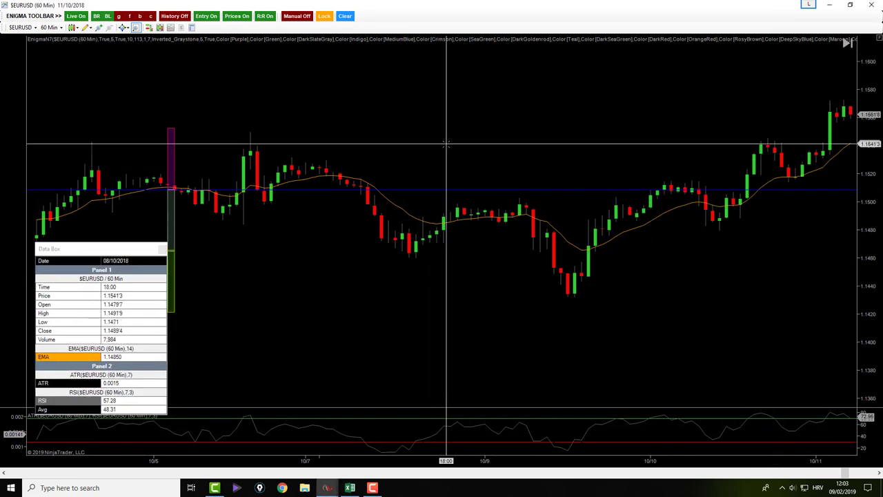
scroll(446, 143, "down", 5)
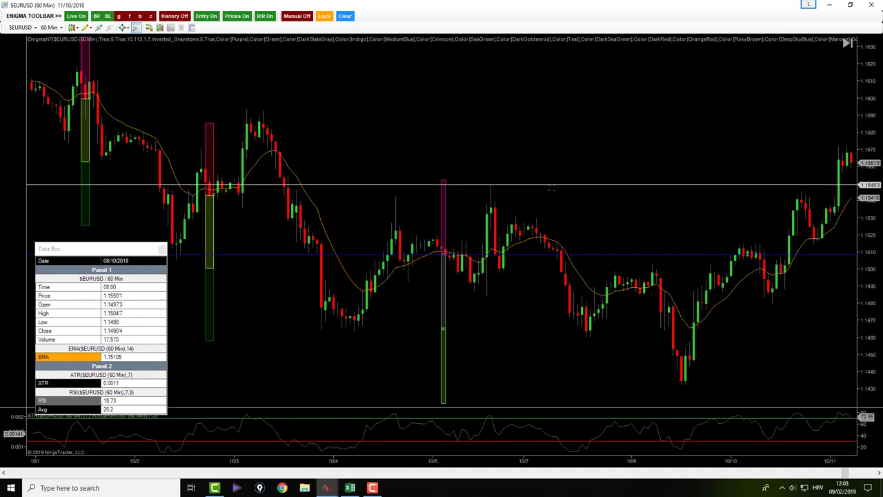
scroll(544, 160, "down", 3)
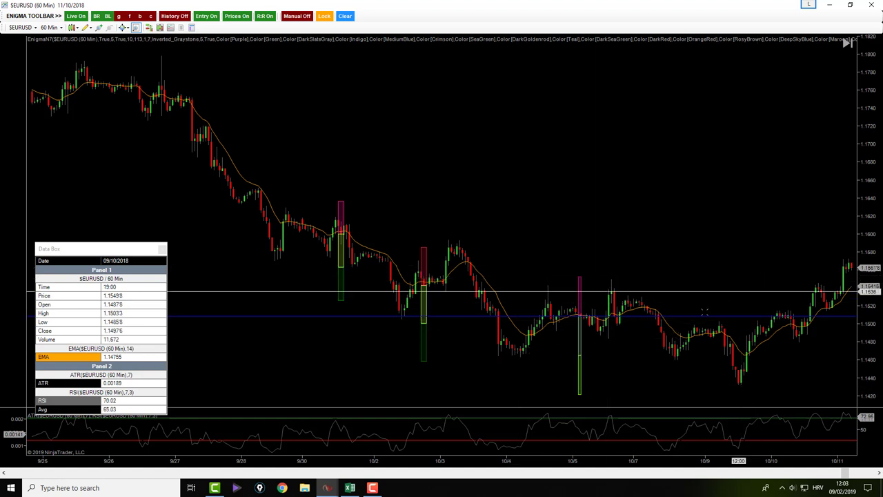
Raise the blue horizontal line on the EURUSD chart to about 1.1550
left_click_drag(692, 317, 692, 281)
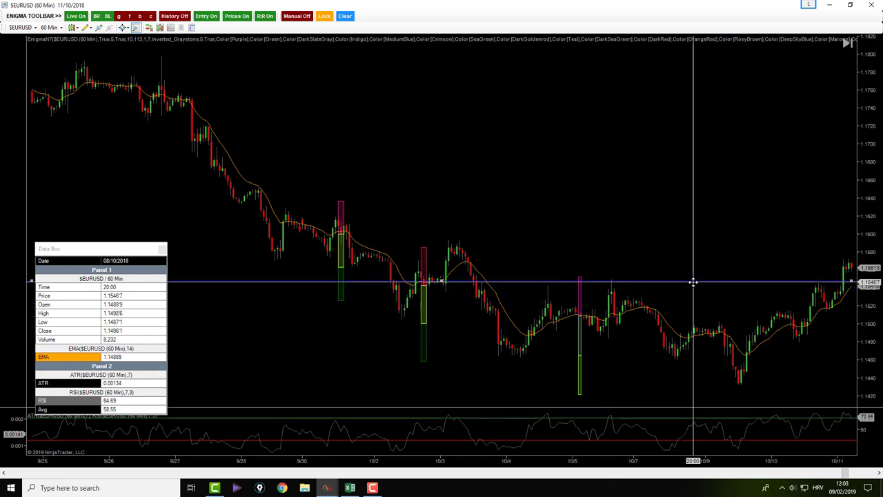
double_click(692, 282)
left_click(528, 171)
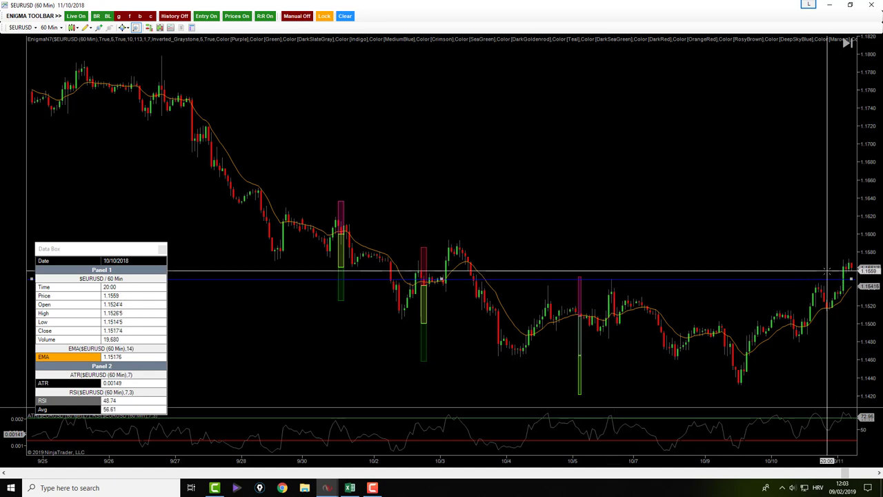
Step the EURUSD chart forward candle by candle to 12 October 2018, examining price against the horizontal line and EMA
scroll(842, 272, "down", 2)
scroll(826, 271, "down", 4)
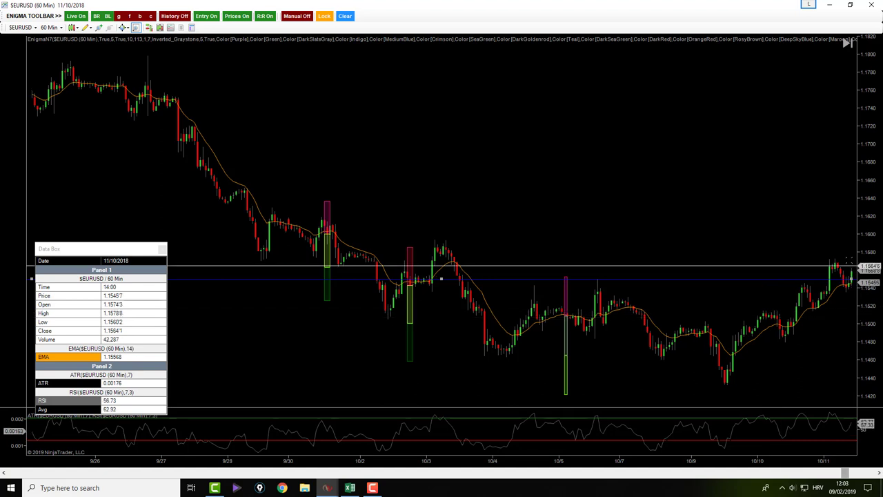
scroll(799, 249, "down", 2)
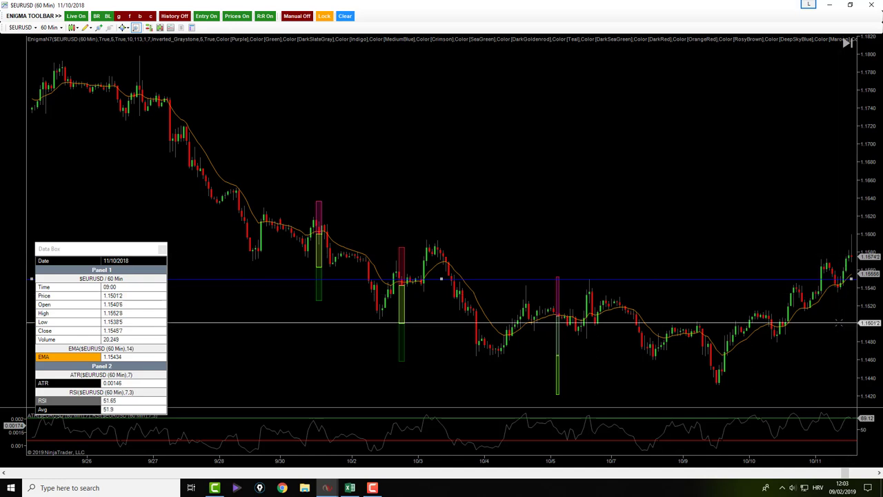
scroll(836, 324, "up", 5)
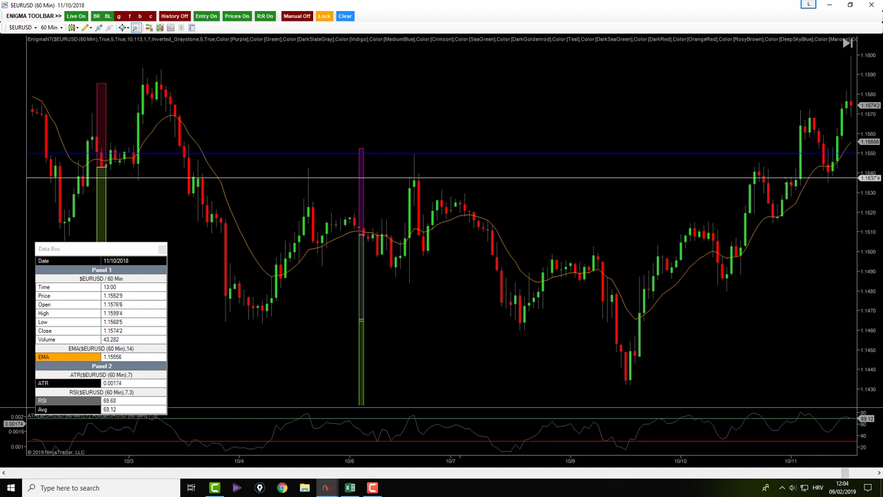
scroll(828, 180, "down", 2)
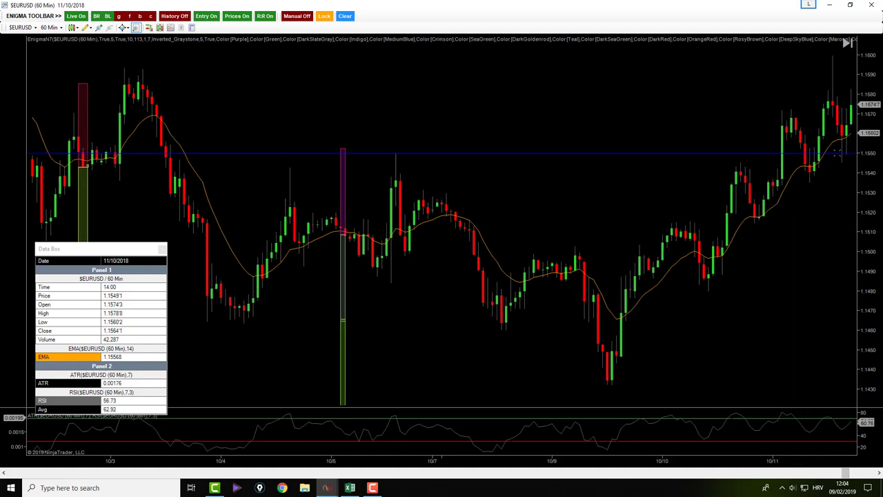
scroll(800, 201, "down", 3)
scroll(831, 147, "down", 4)
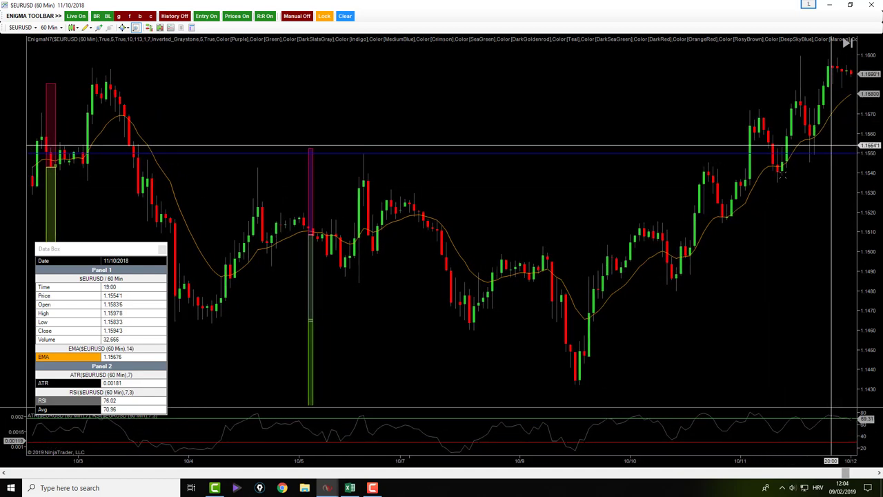
scroll(807, 164, "down", 1)
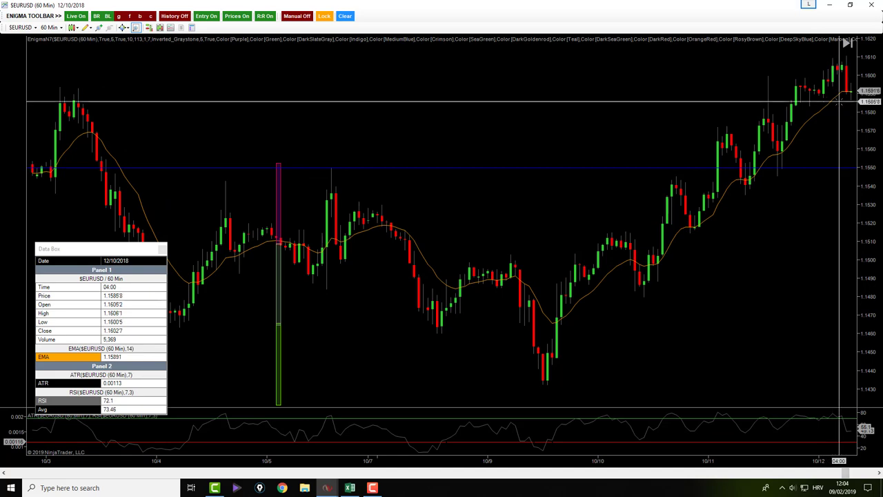
Draw a rectangle beneath the latest candles on the EURUSD chart, spanning about 1.1586 down to 1.1576
scroll(839, 101, "up", 5)
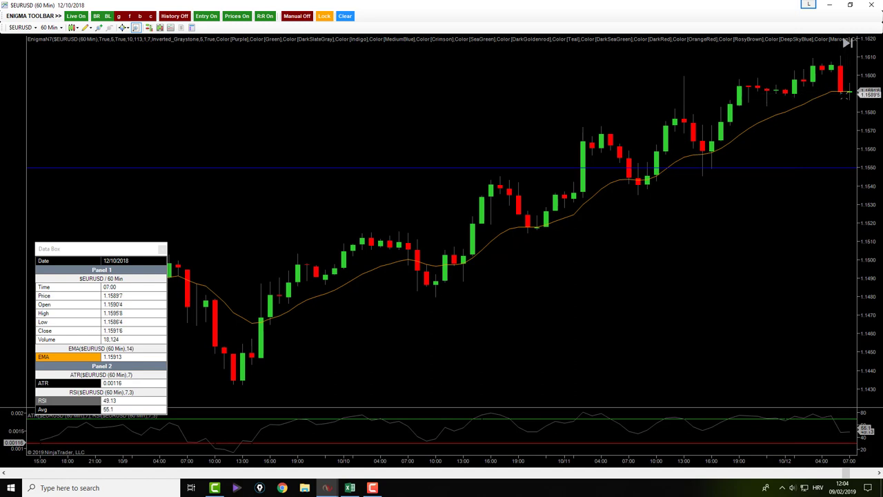
scroll(845, 94, "down", 2)
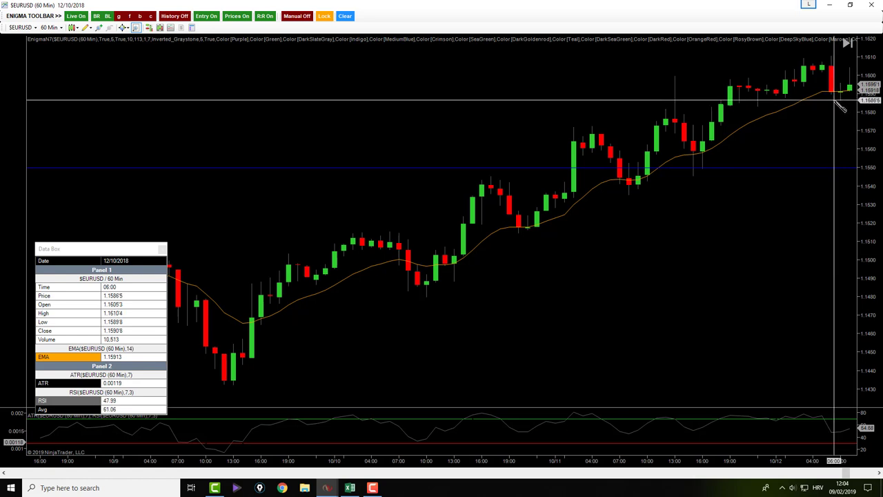
left_click_drag(835, 100, 849, 119)
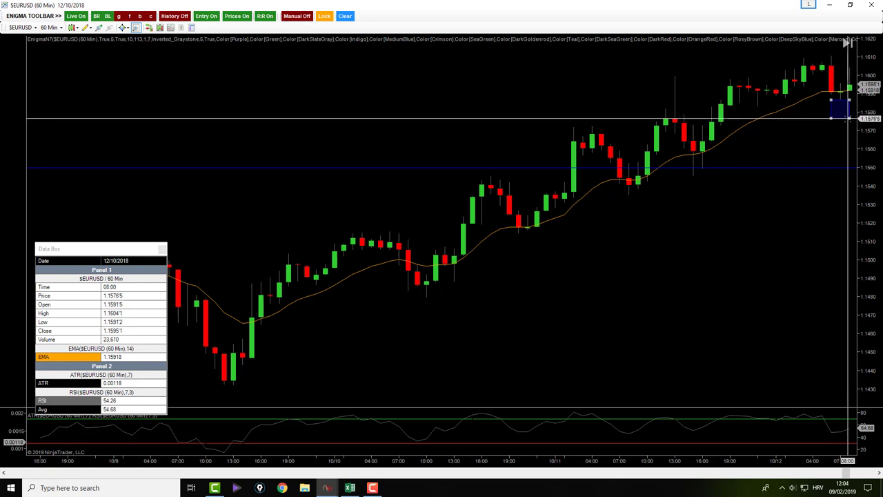
left_click(850, 118)
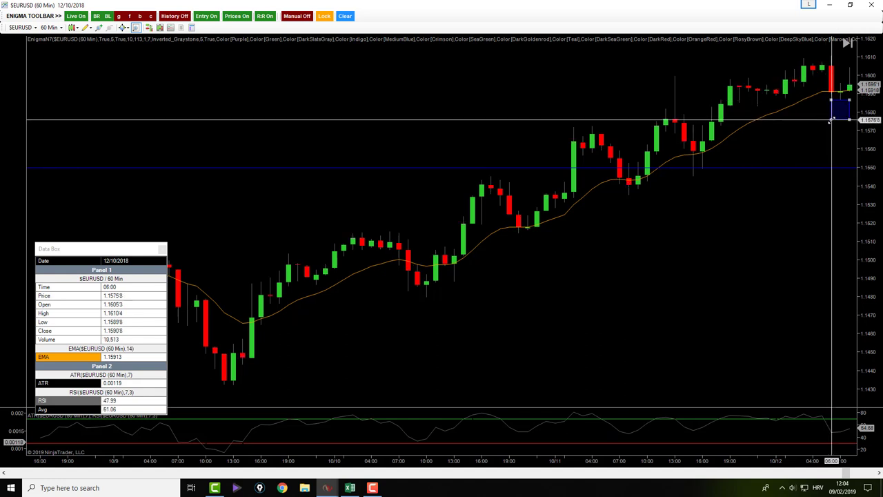
Set both the outline and area colour of the new rectangle to Crimson
double_click(832, 119)
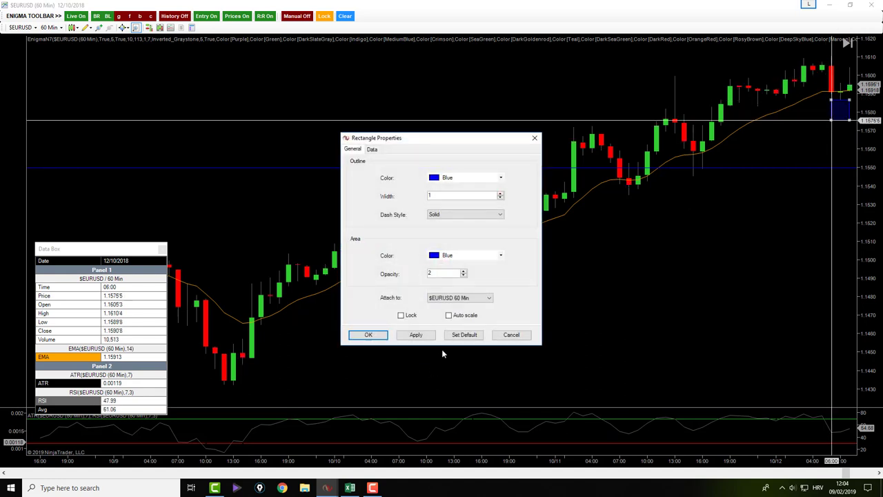
left_click(453, 179)
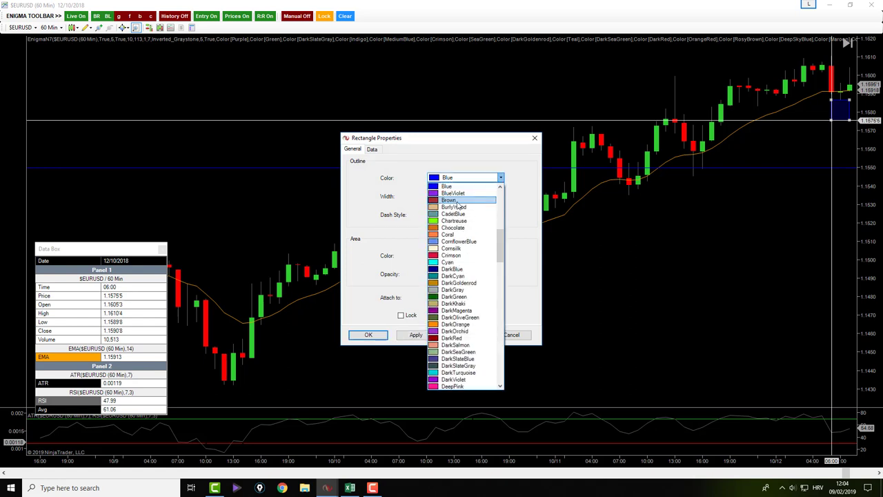
left_click(457, 255)
left_click(454, 257)
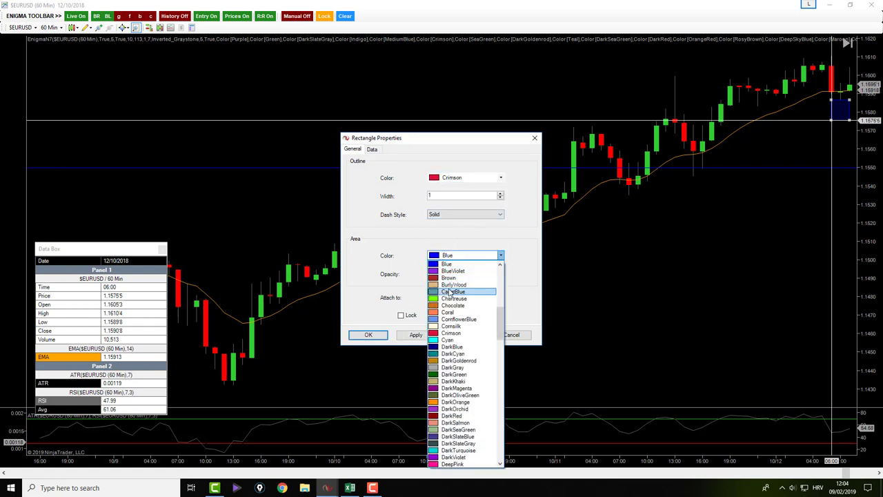
left_click(451, 333)
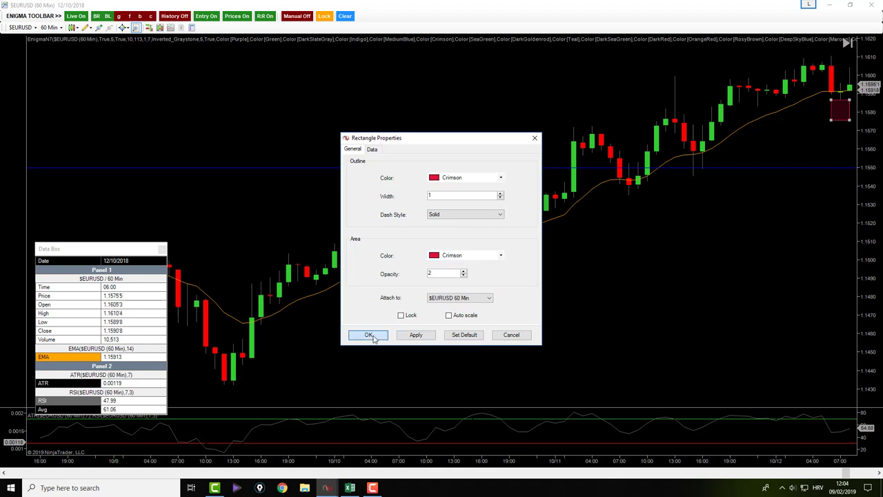
left_click(368, 335)
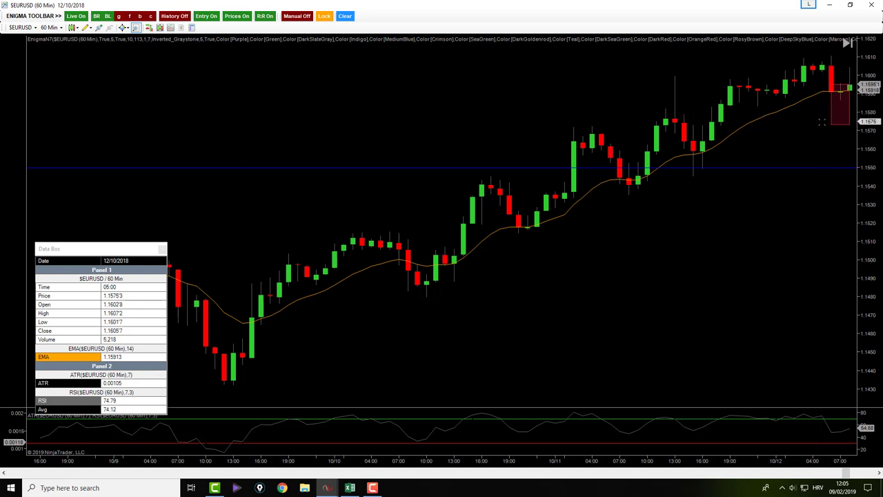
Stack two copies of the crimson rectangle above it, reaching about 1.1638, and set the topmost copy's outline and area to DarkGreen
left_click_drag(823, 123, 791, 163)
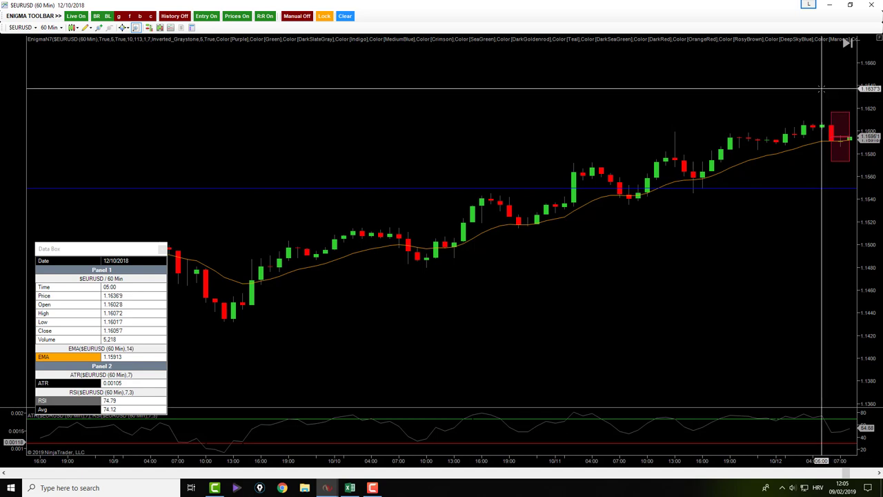
left_click_drag(831, 136, 829, 102)
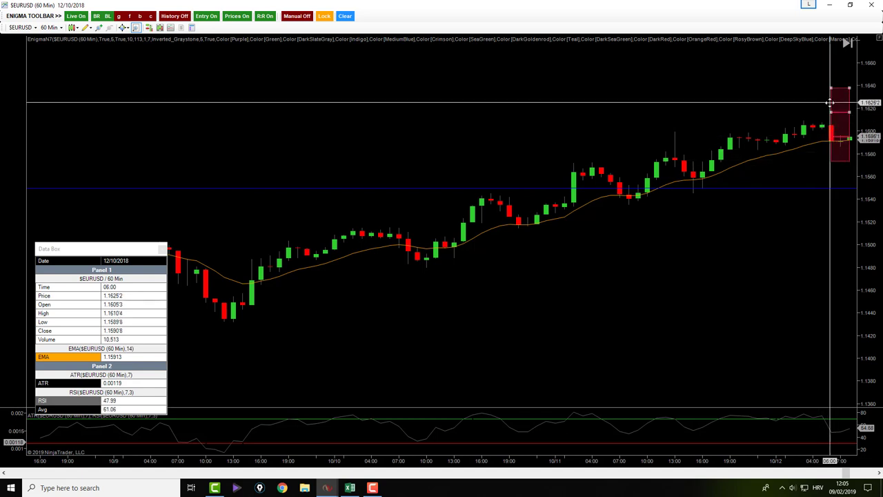
left_click(469, 177)
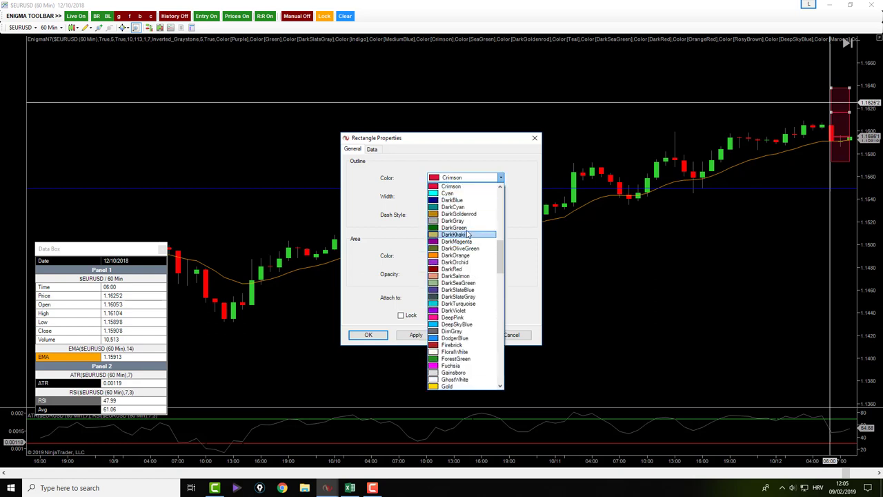
left_click(467, 227)
left_click(469, 255)
left_click(456, 306)
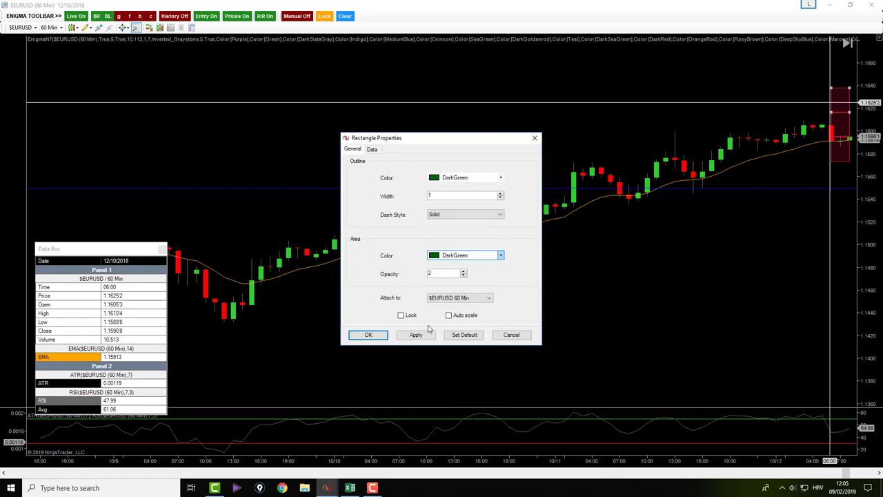
left_click(369, 335)
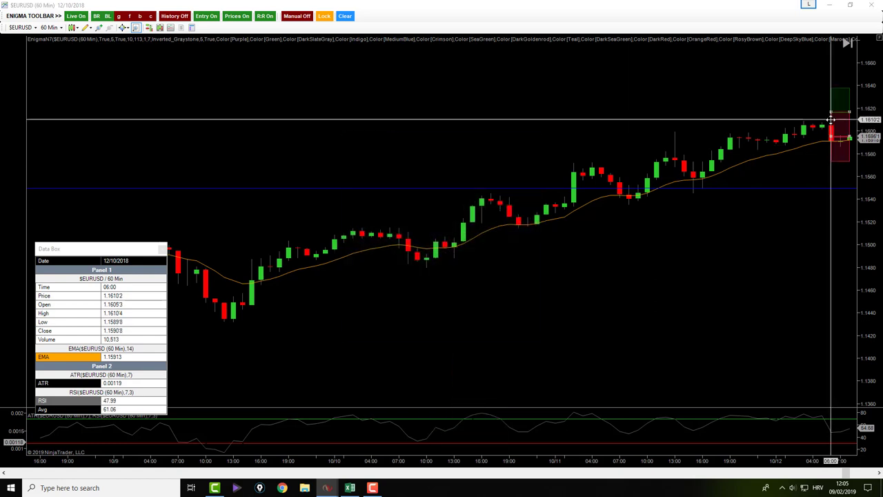
Set the middle rectangle's outline and area colour to GreenYellow
double_click(831, 120)
left_click(447, 177)
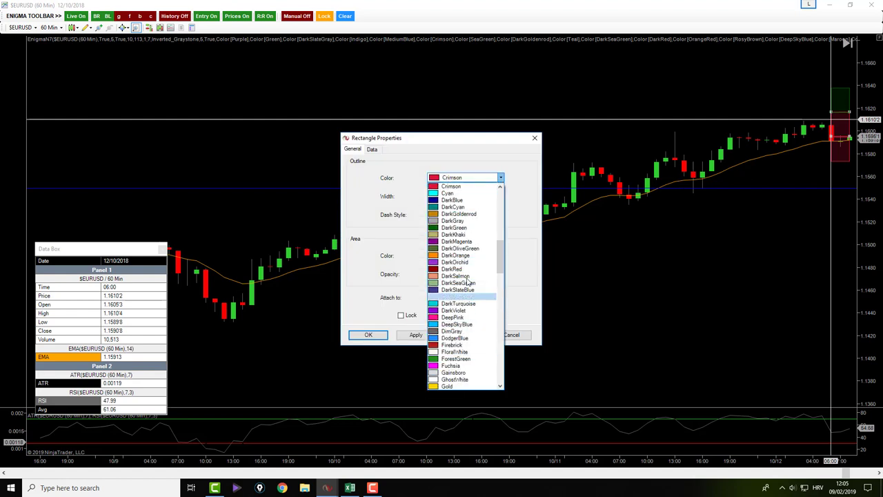
scroll(468, 359, "down", 3)
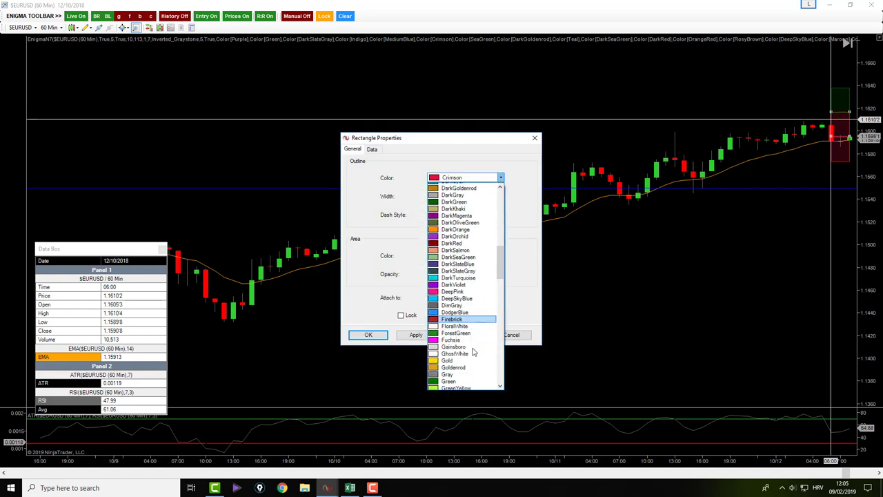
left_click(469, 345)
left_click(469, 256)
scroll(472, 378, "down", 5)
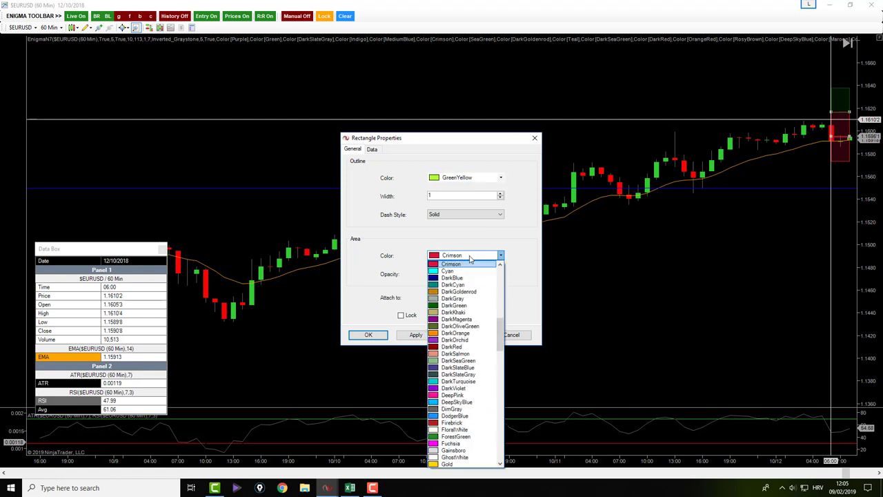
left_click(469, 388)
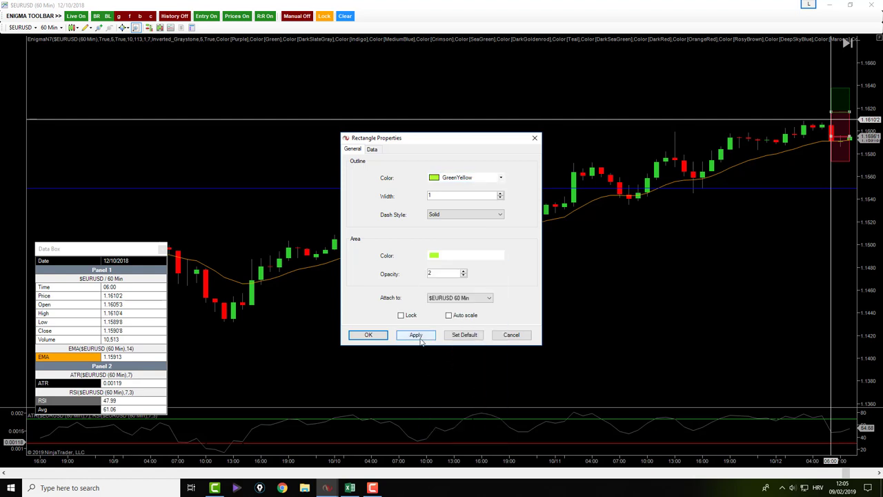
left_click(368, 335)
Step the EURUSD chart forward past the entry candle and examine price against the crimson stop rectangle's lower edge
left_click_drag(871, 181, 866, 211)
left_click_drag(801, 38, 803, 181)
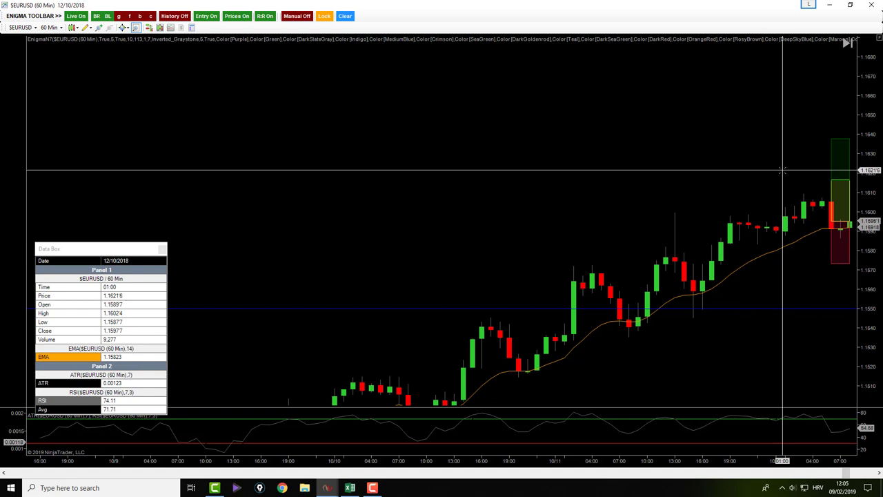
scroll(782, 170, "down", 2)
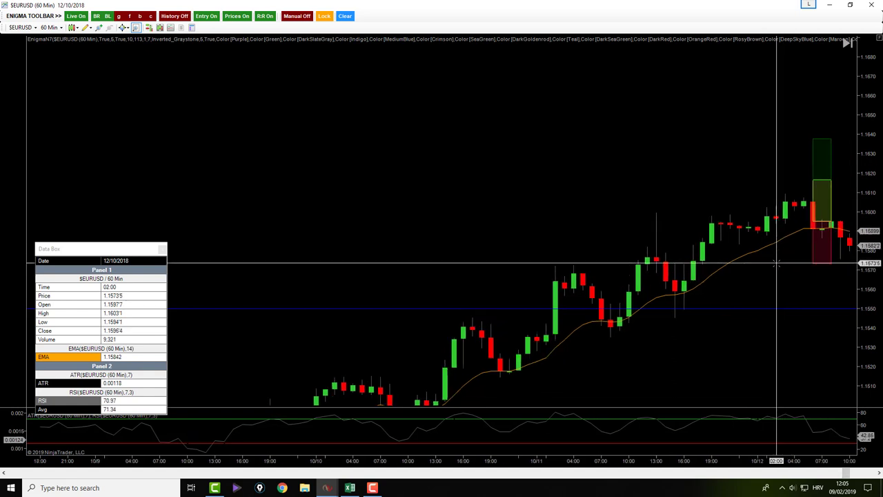
scroll(777, 263, "down", 1)
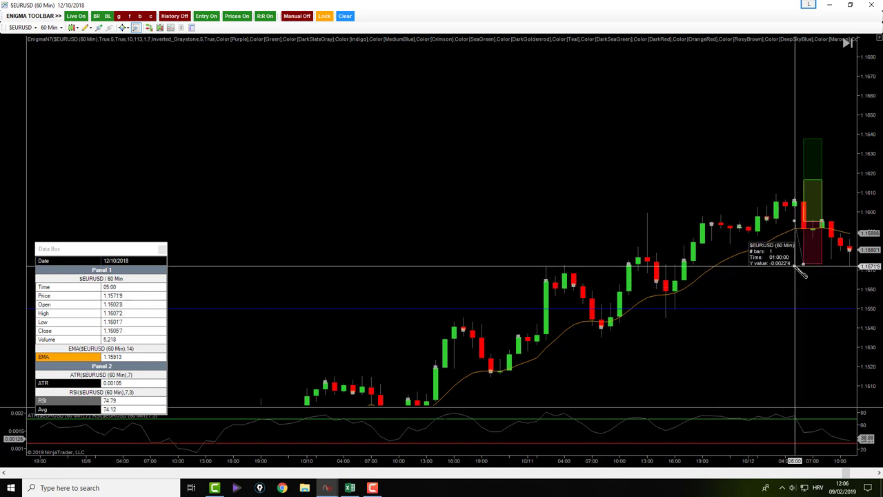
scroll(769, 261, "down", 2)
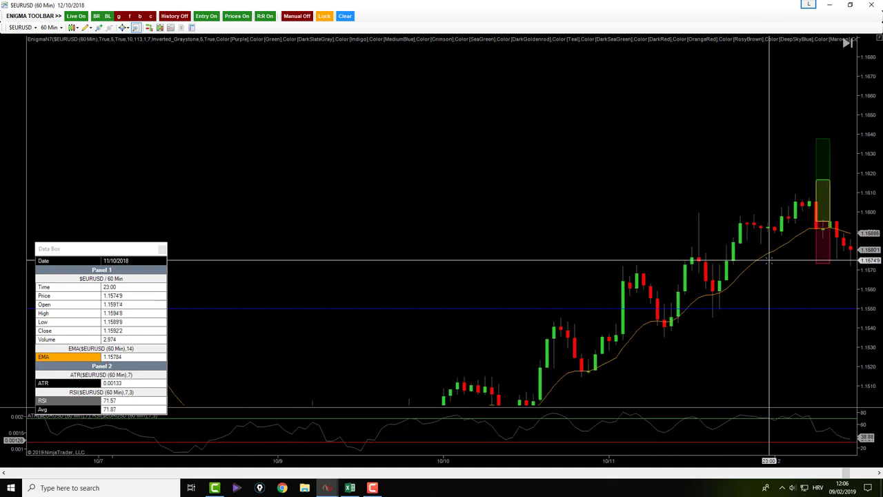